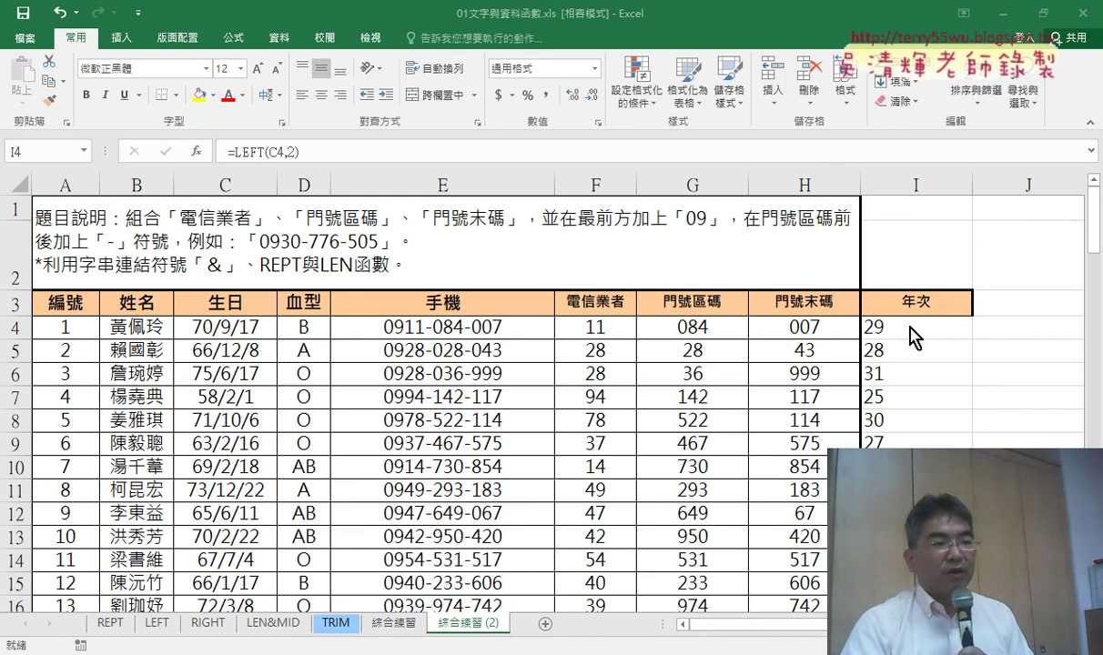
- Check C4's date 1981/9/17, then delete the =LEFT(C4,2) formula from I4
click(897, 325)
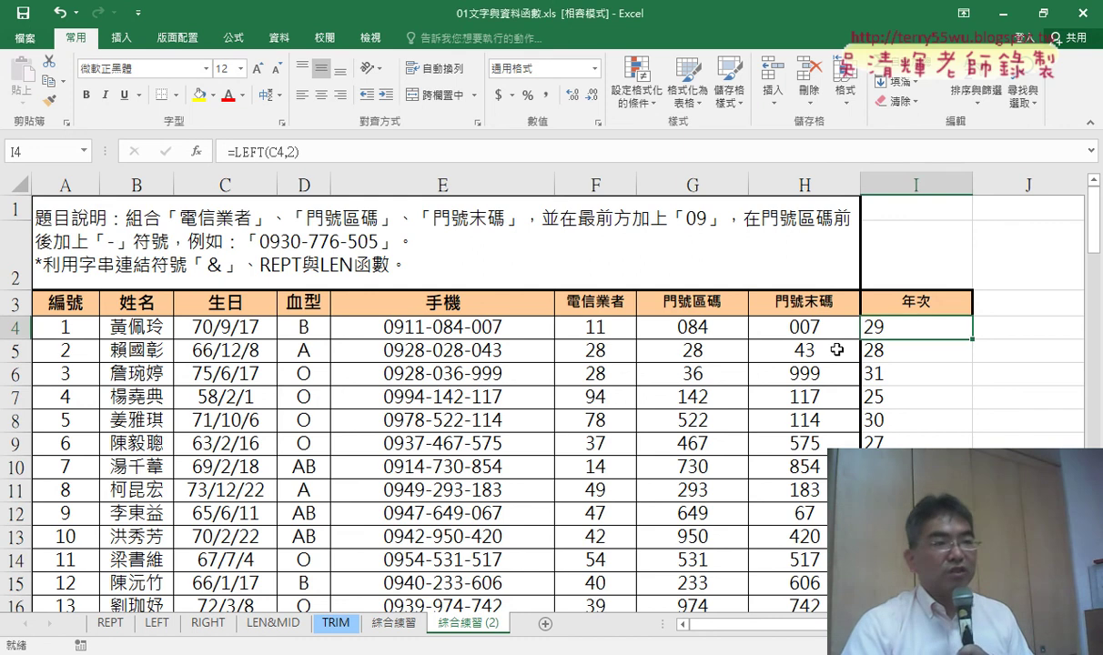
click(222, 332)
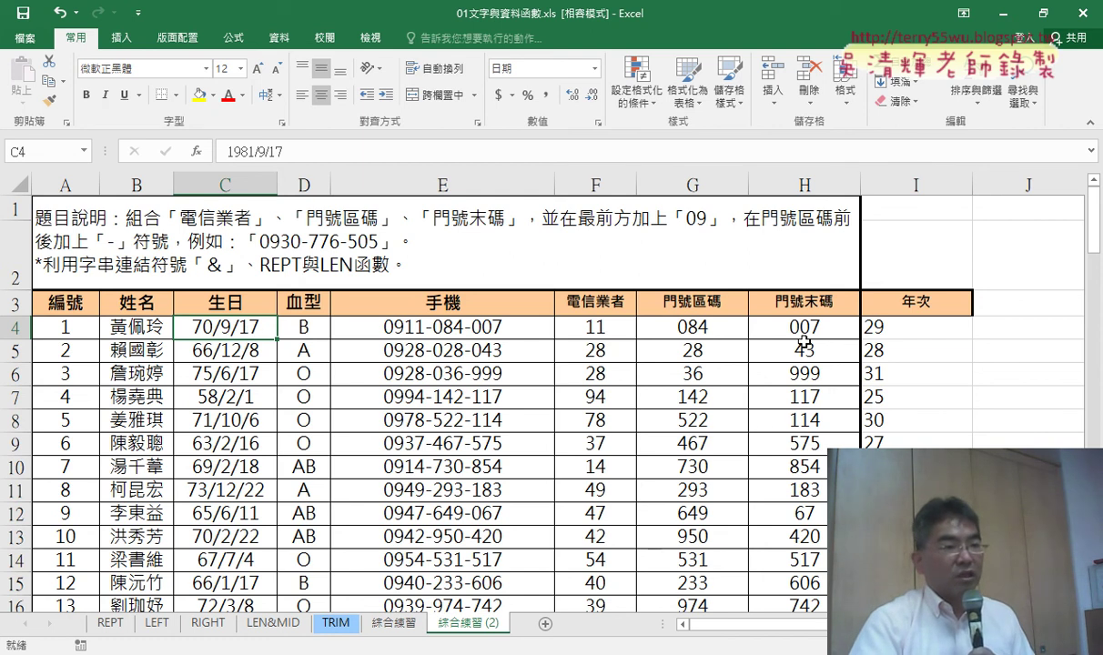
click(889, 333)
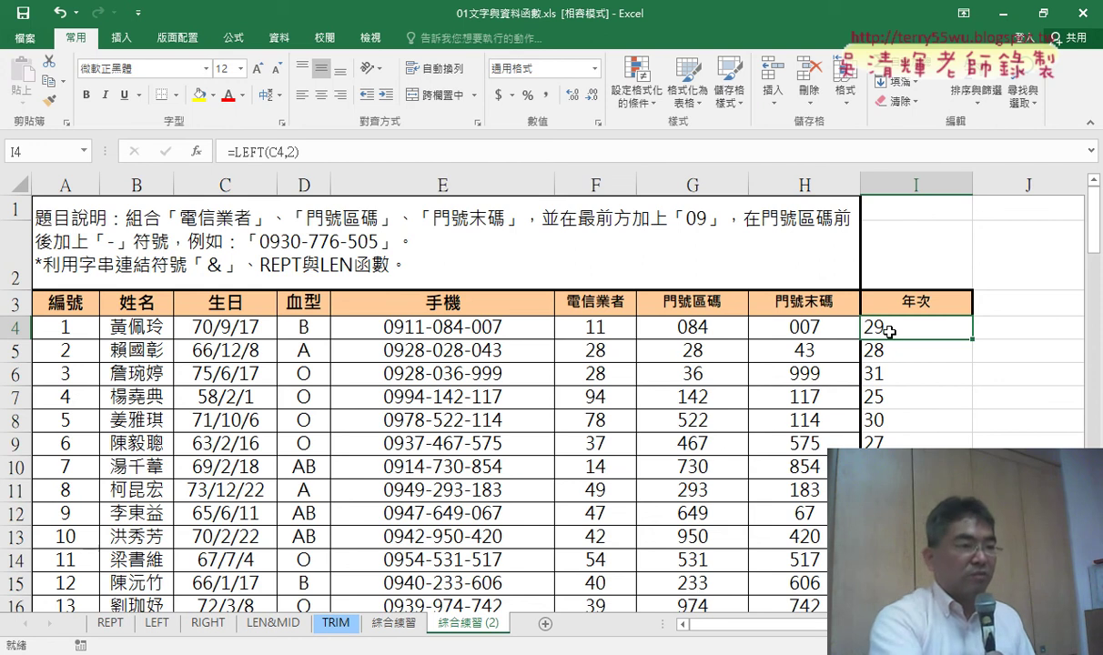
key(Delete)
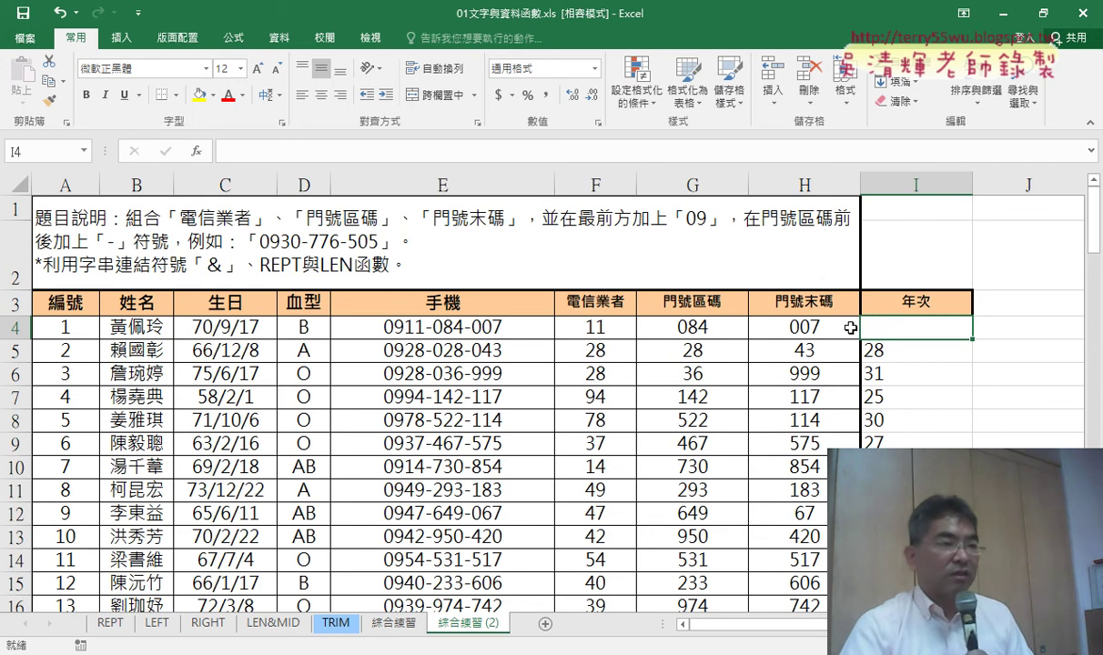
click(198, 152)
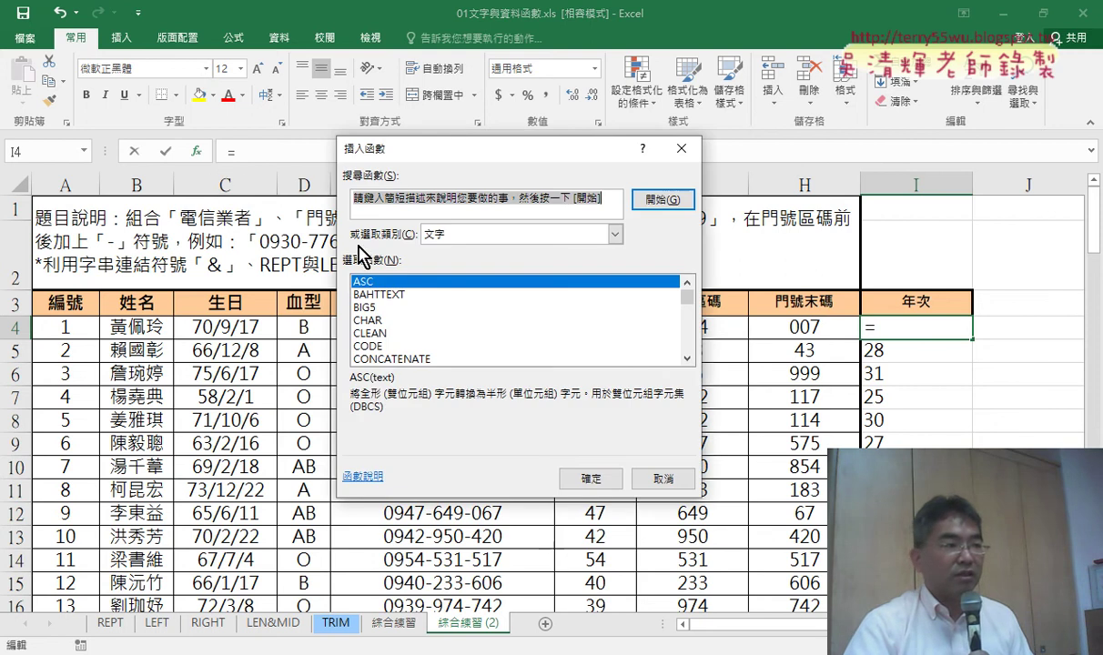
click(505, 235)
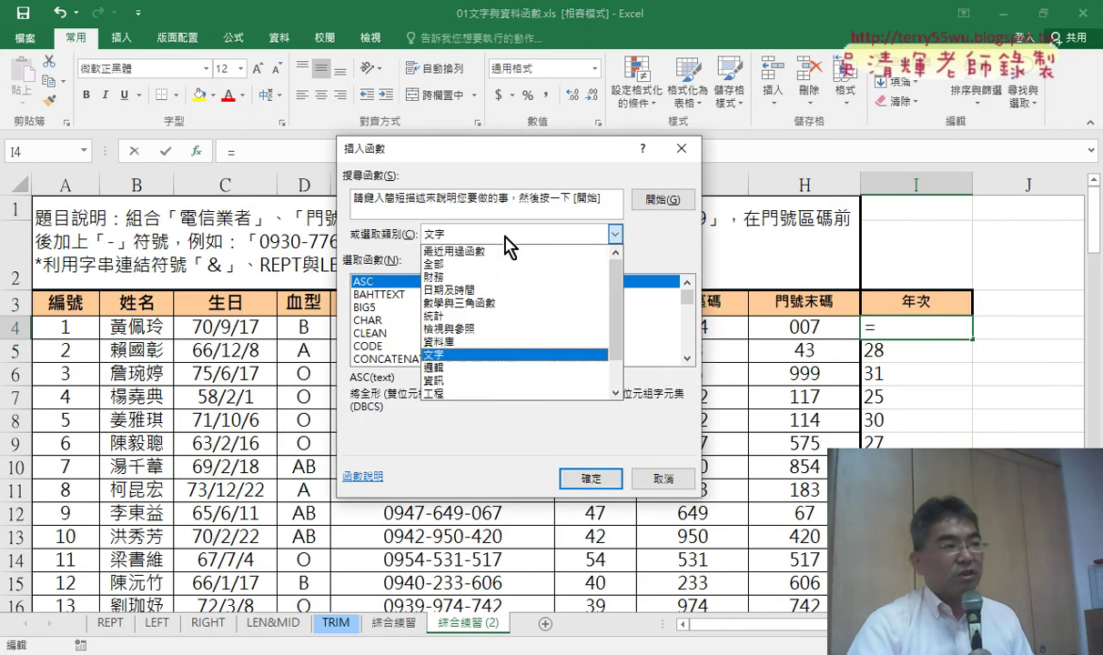
click(485, 253)
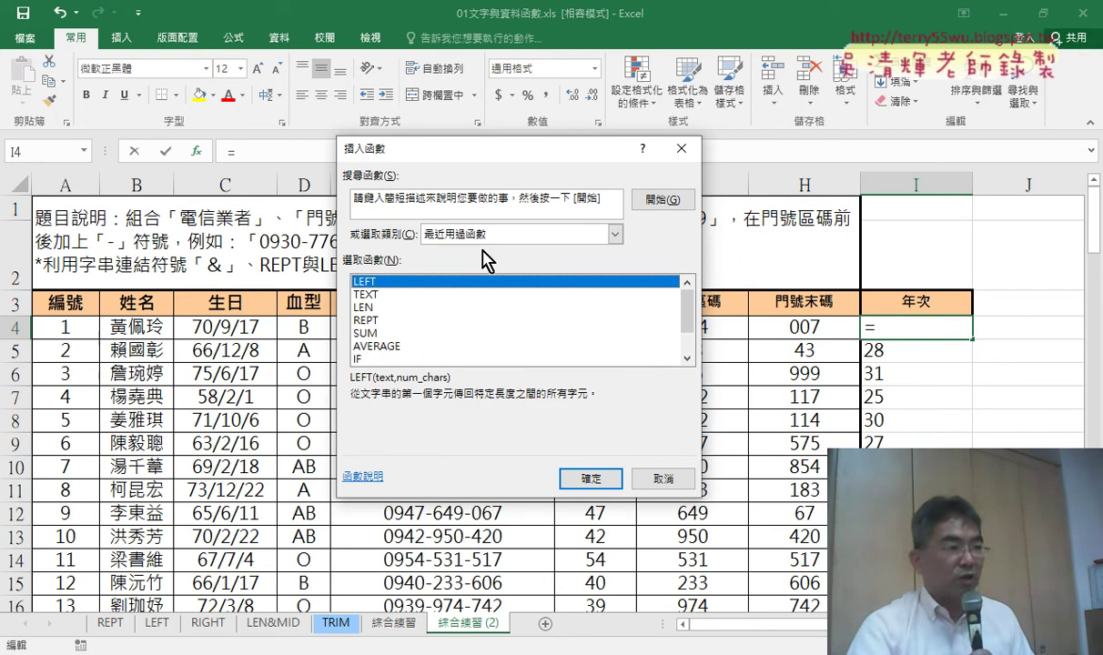
click(374, 295)
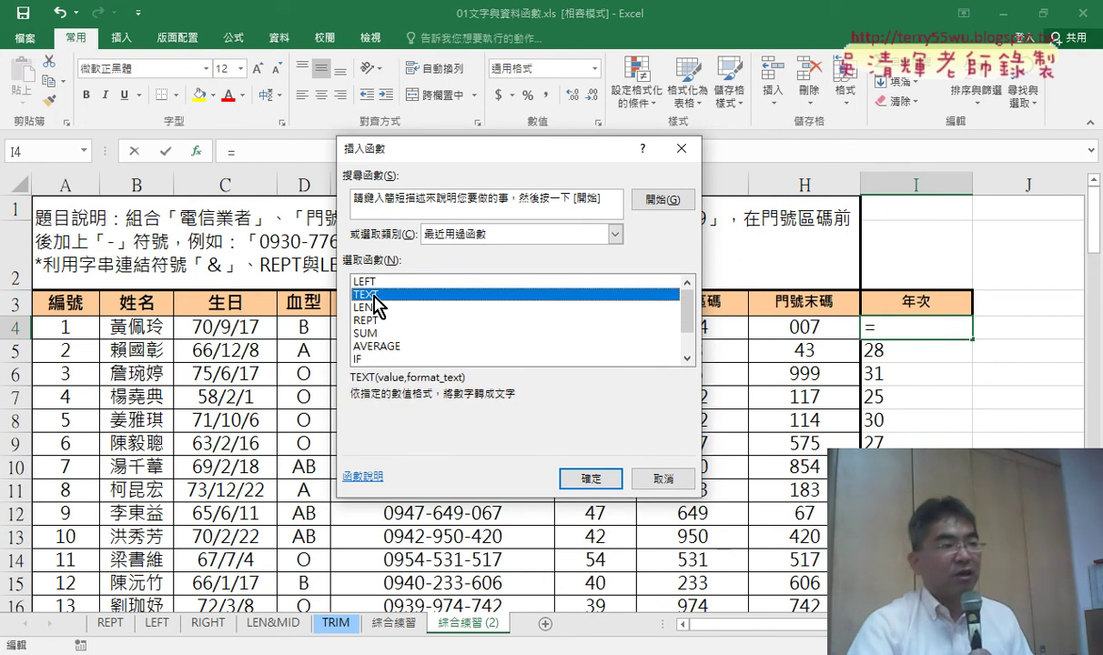
click(587, 483)
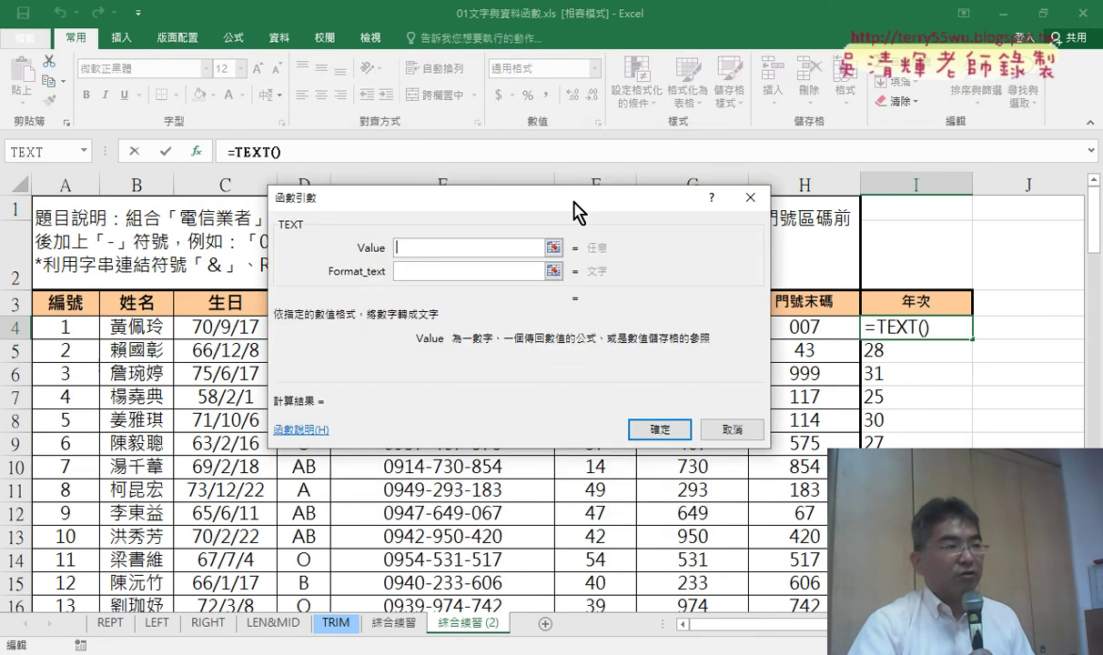
drag(546, 195, 542, 379)
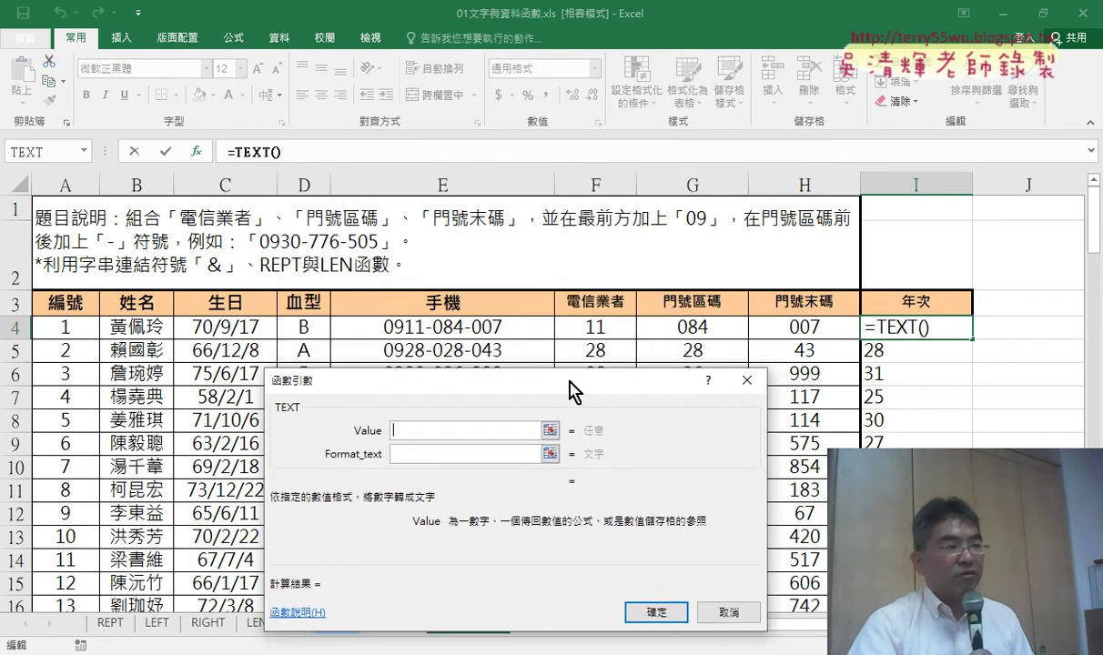
click(224, 328)
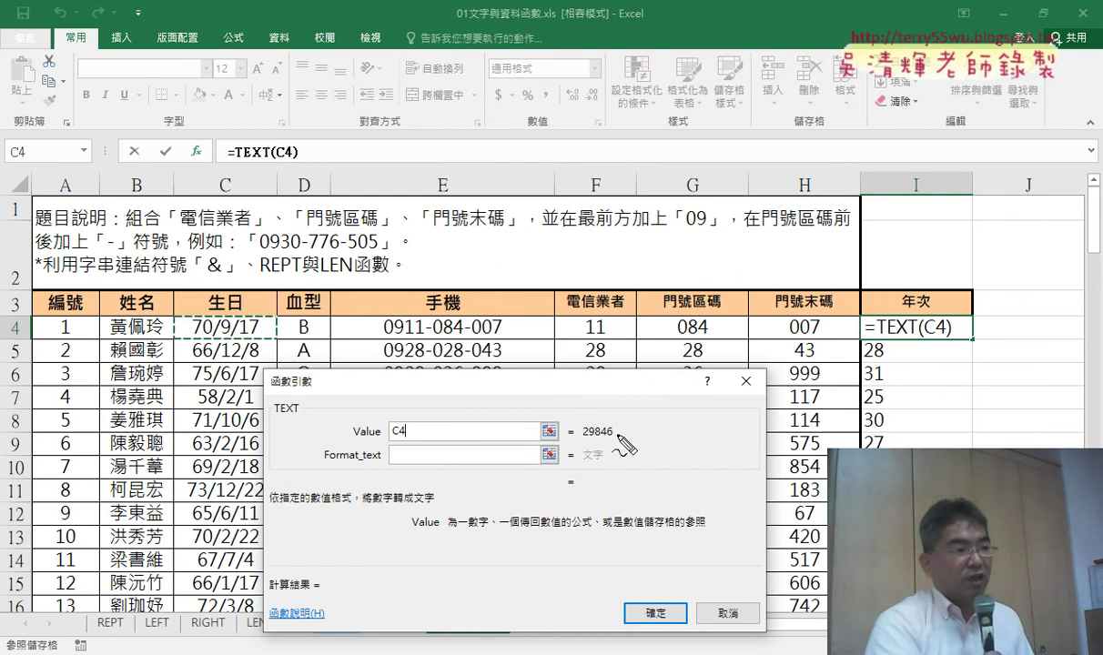
drag(255, 335, 274, 315)
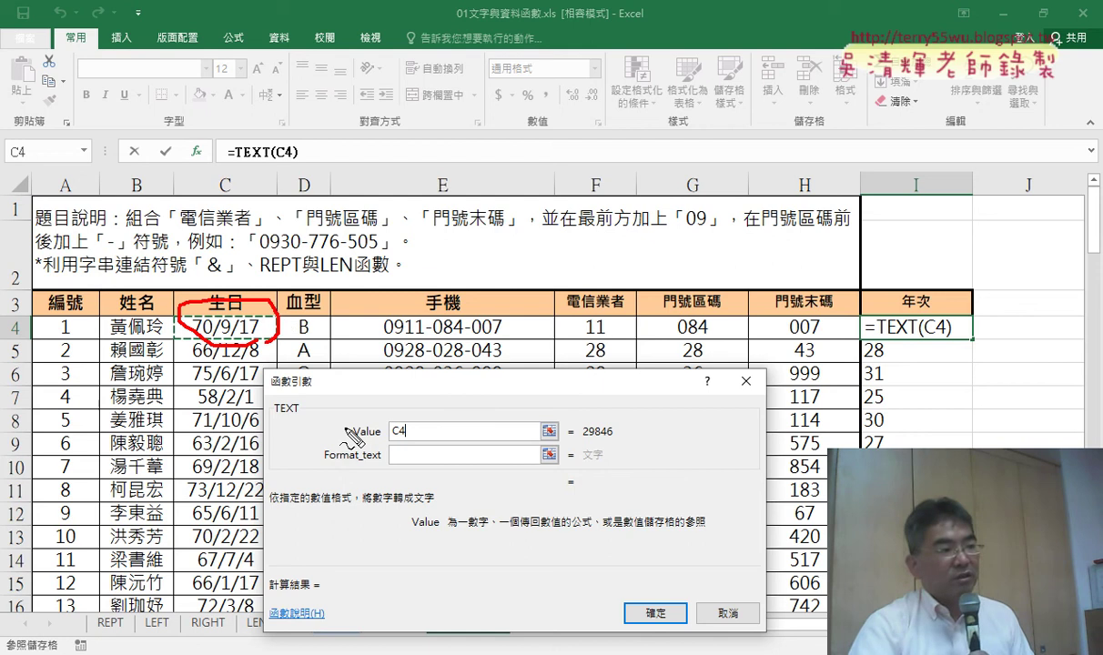
drag(373, 444, 415, 442)
drag(626, 436, 584, 440)
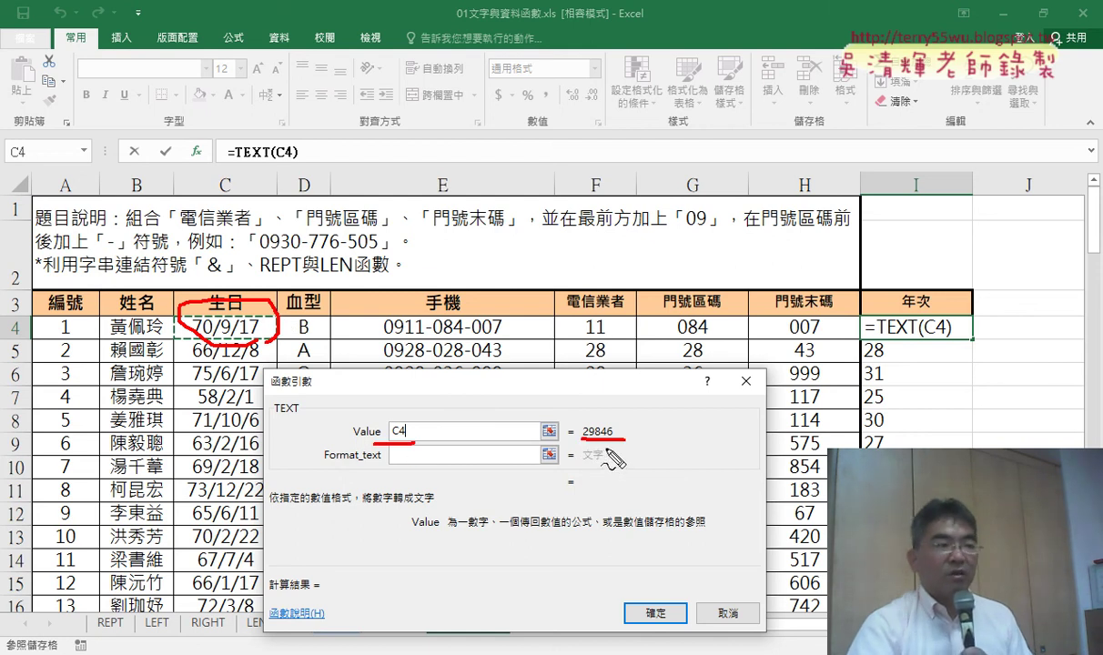
mouse_move(336, 469)
mouse_down()
mouse_move(476, 462)
mouse_move(401, 447)
mouse_up()
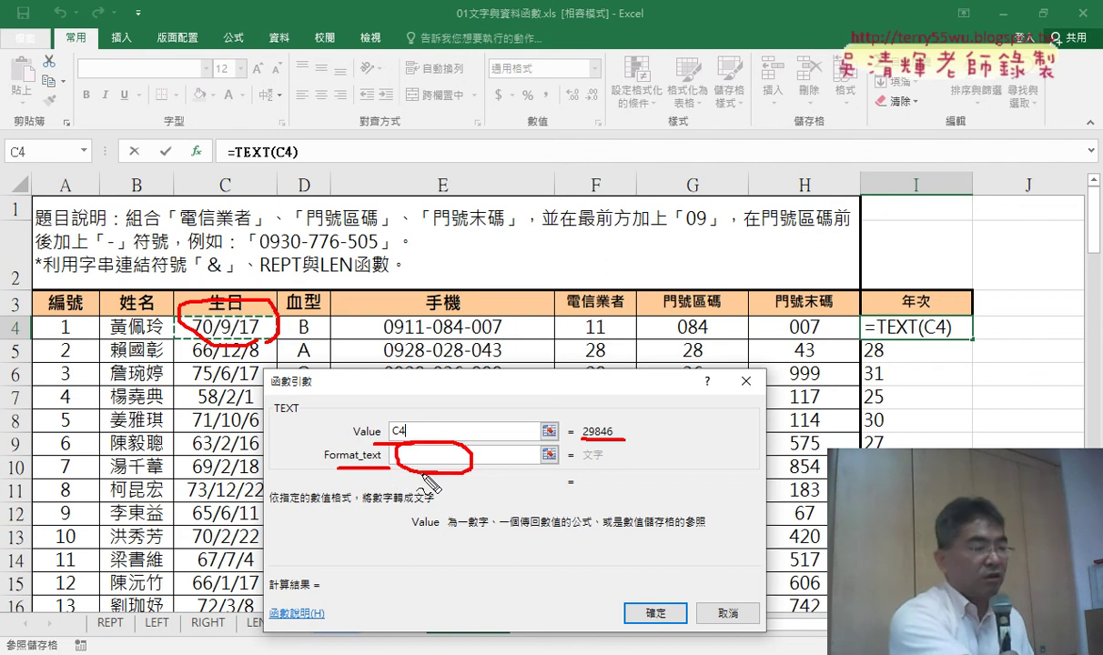
key(Escape)
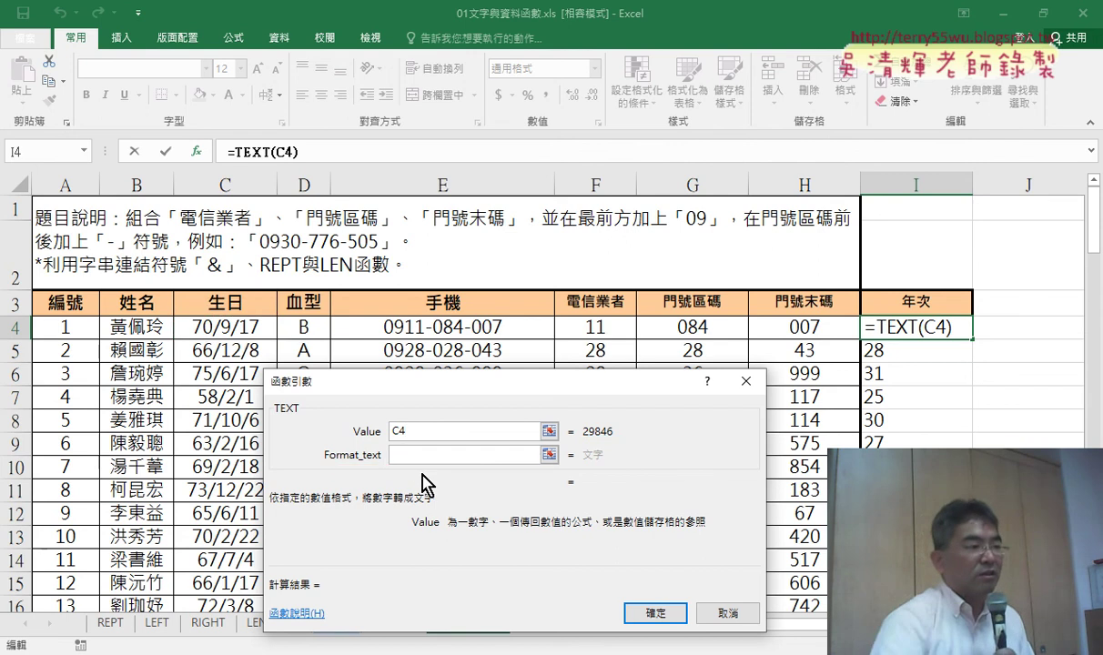
click(728, 613)
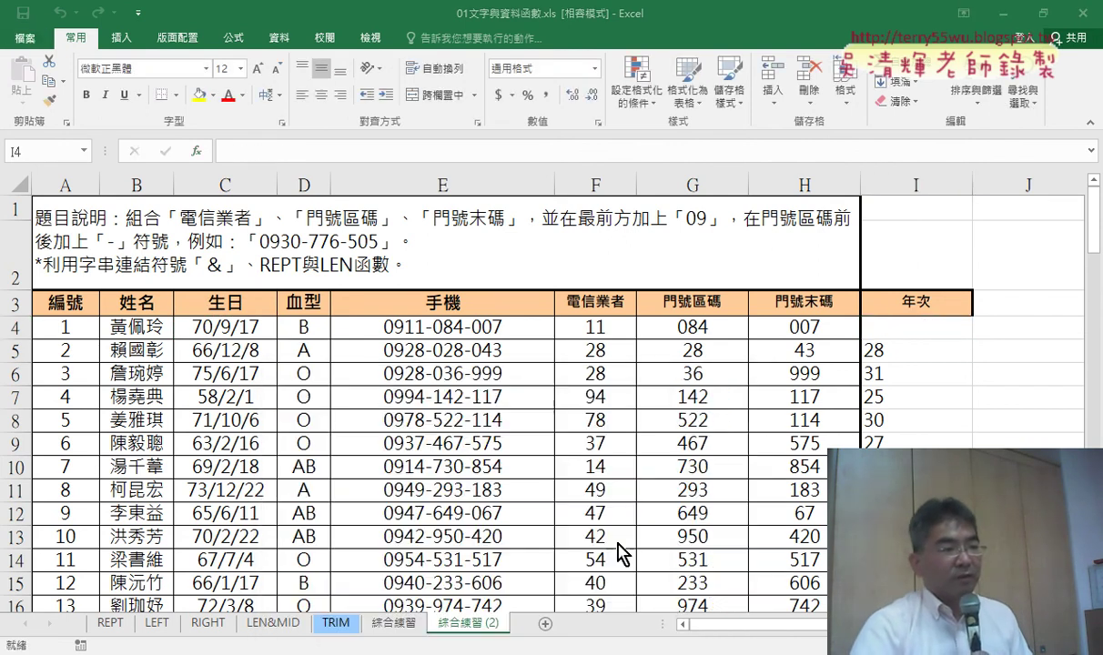
- View C4's custom date format code in Format Cells without changing anything
click(244, 328)
right_click(235, 333)
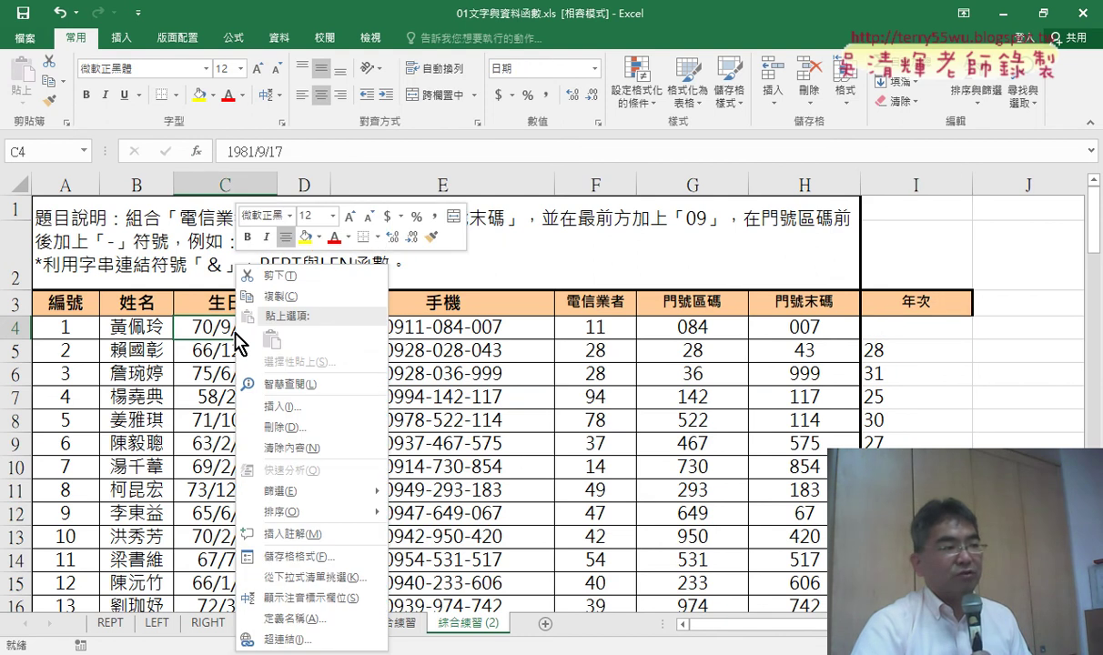
click(292, 554)
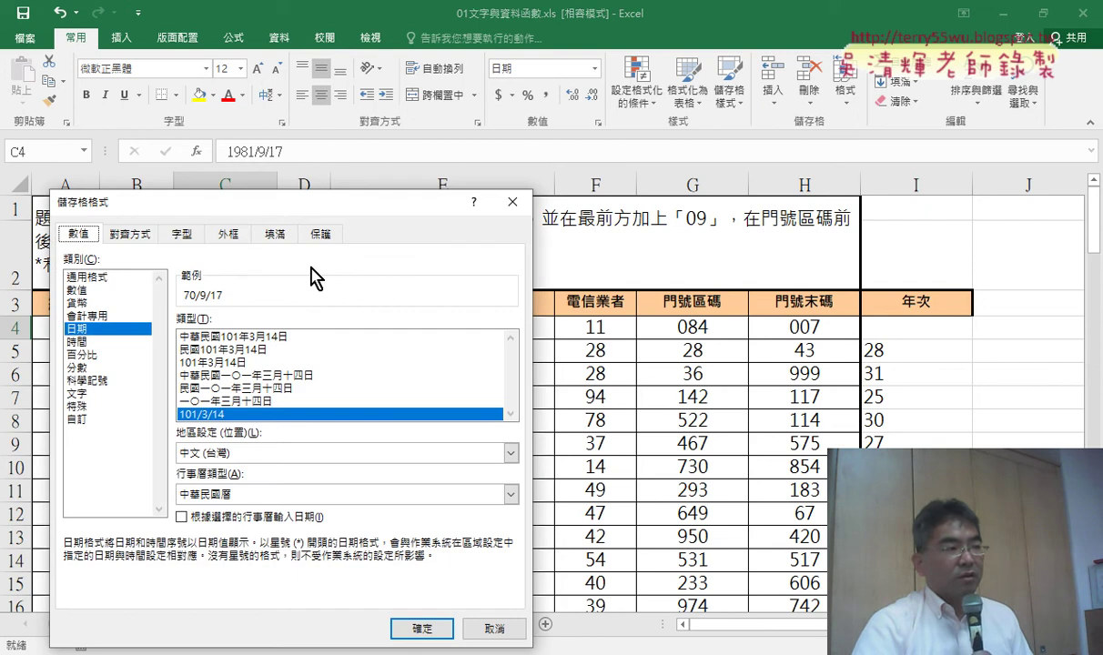
drag(326, 214, 640, 119)
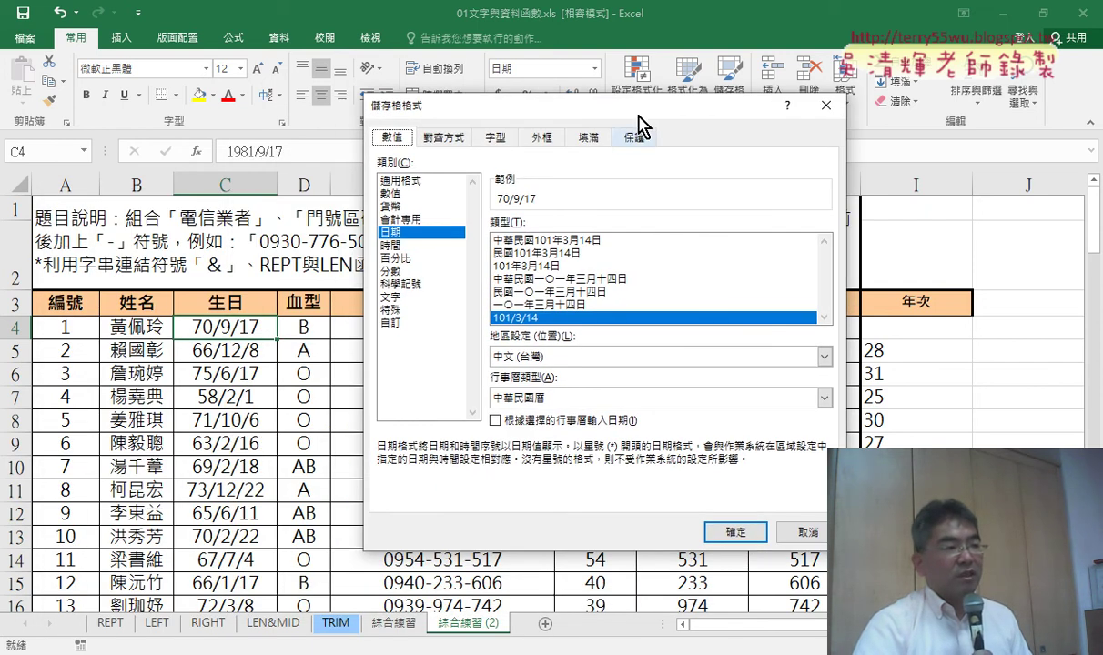
click(390, 323)
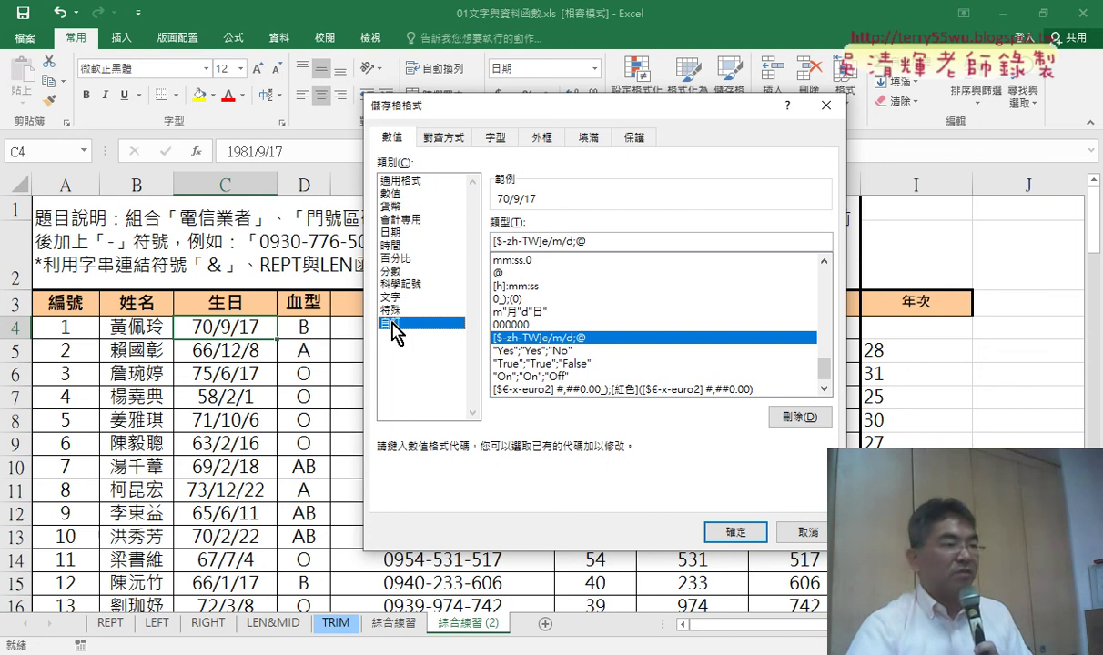
click(801, 530)
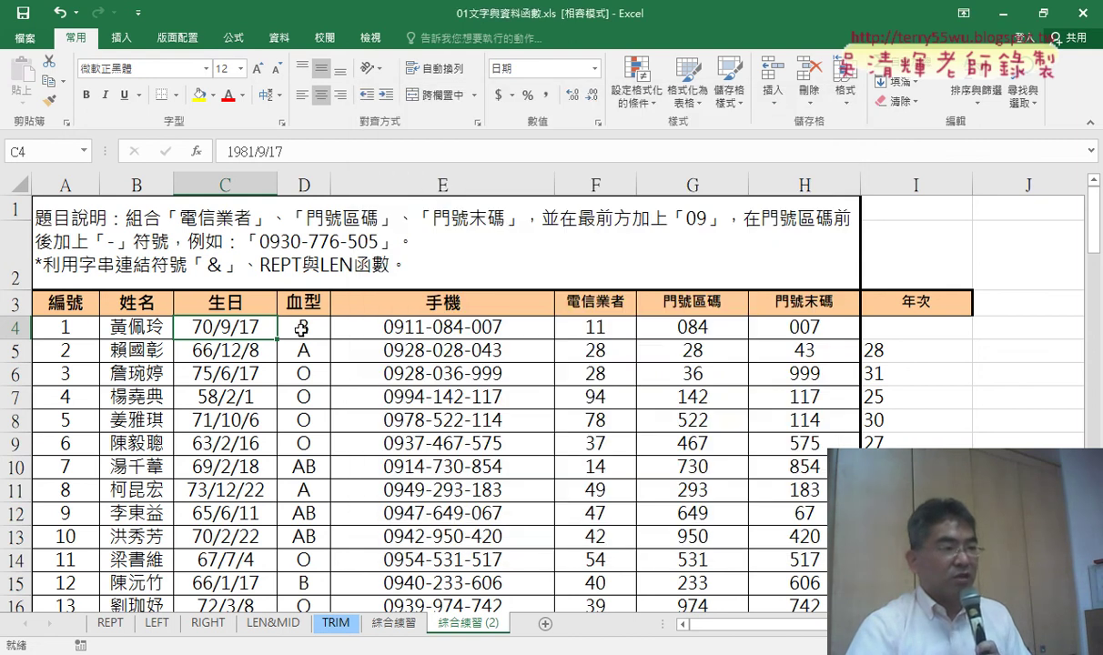
- Copy the custom format code [$-zh-TW]e/m/d;@ from C4's Format Cells dialog
right_click(241, 325)
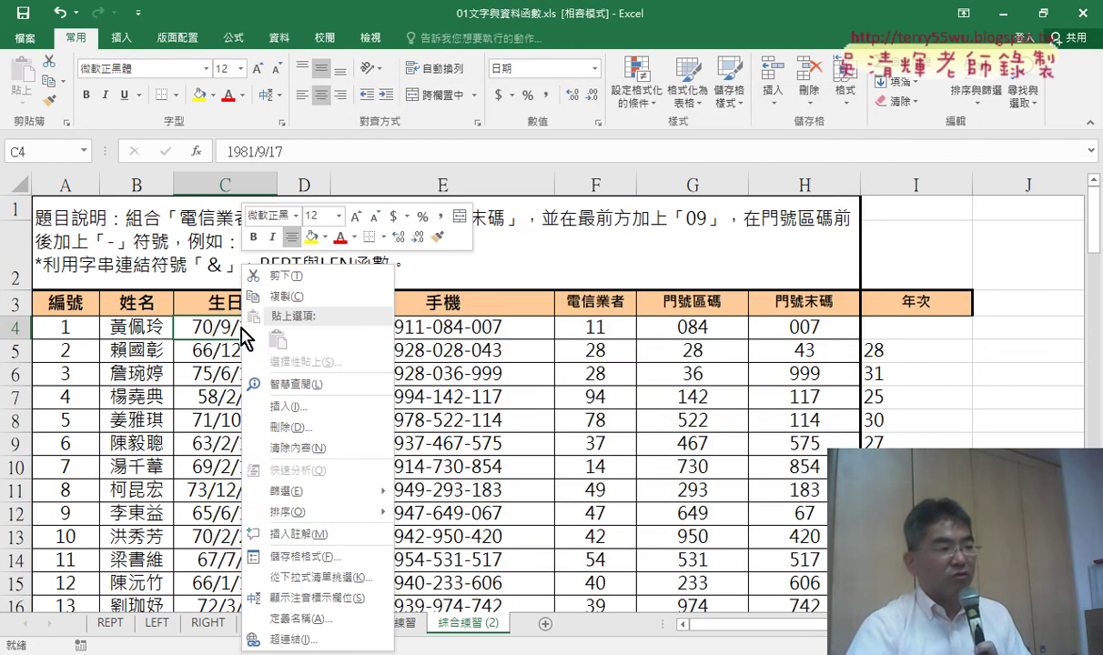
click(320, 557)
click(126, 421)
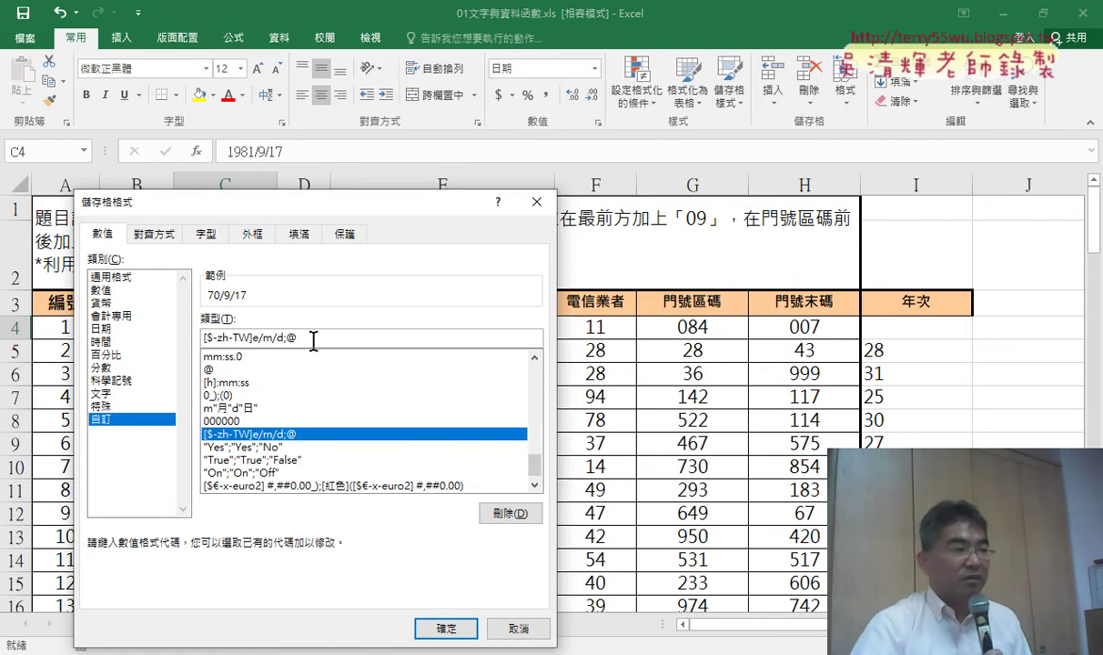
double_click(313, 341)
key(ctrl+c)
right_click(274, 346)
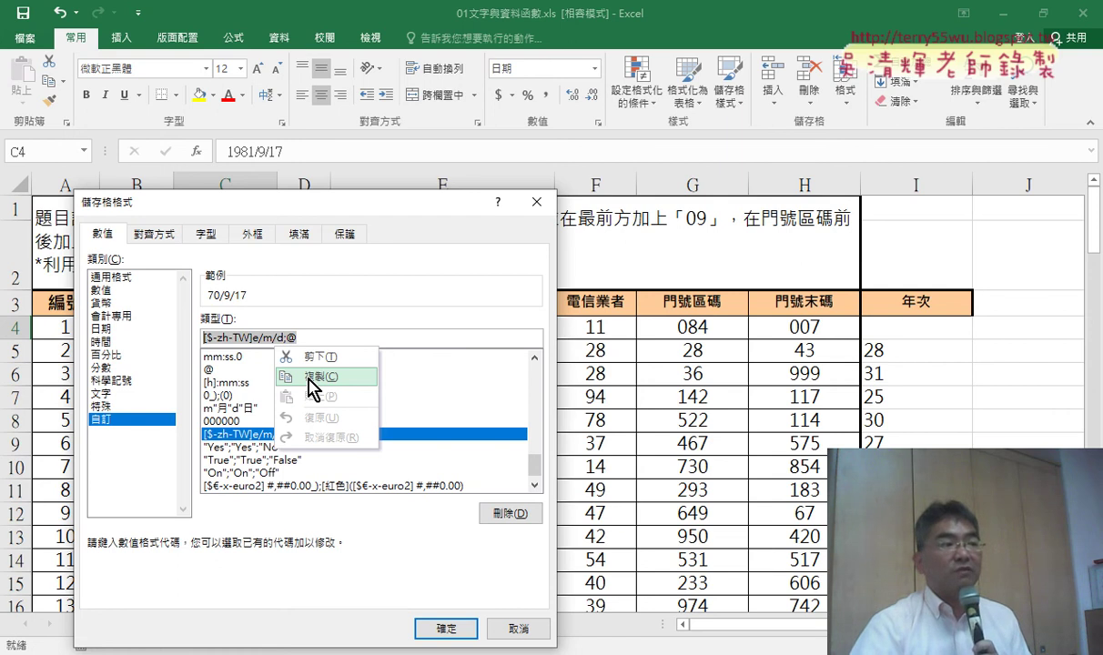
click(313, 388)
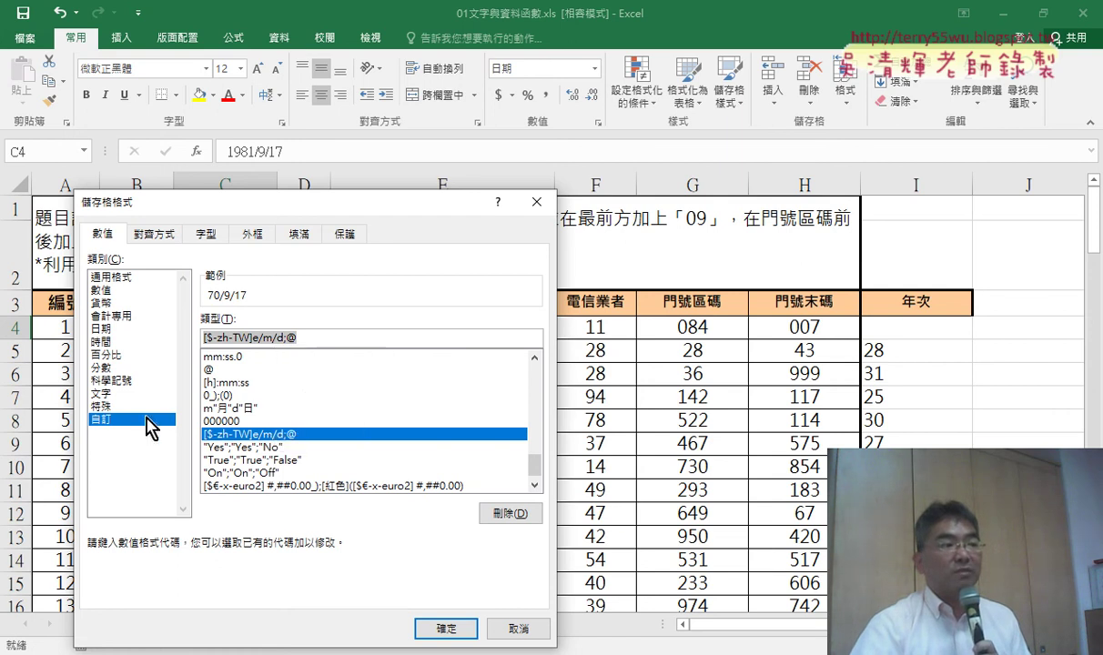
click(449, 632)
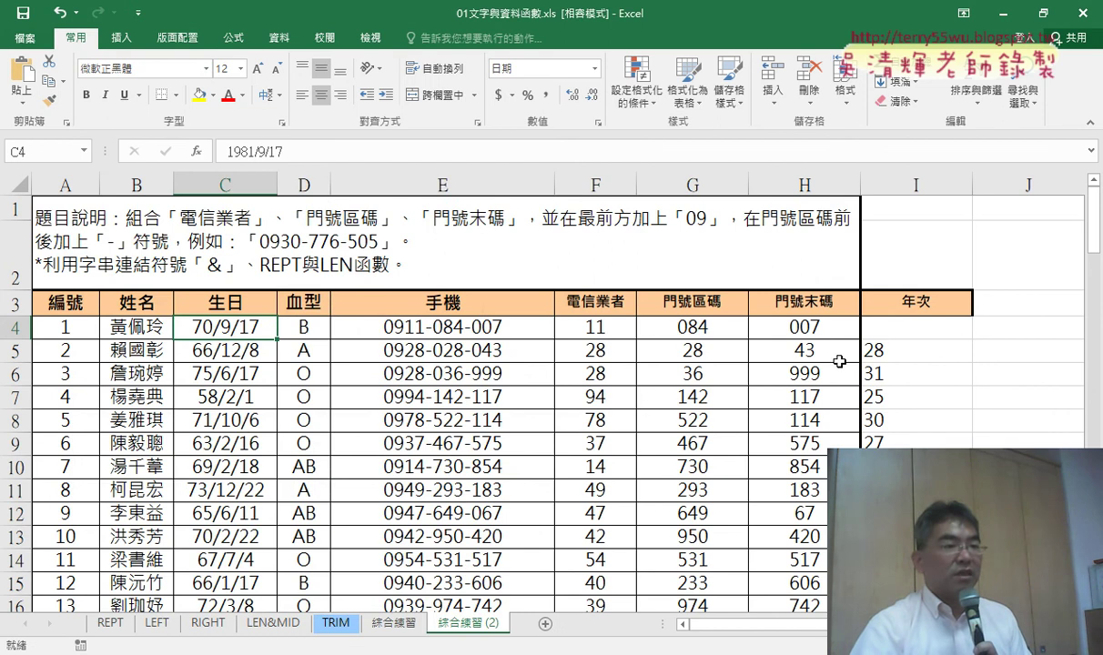
- Insert a TEXT function in I4 with Format_text "[$-zh-TW]e/m/d;@"
click(900, 335)
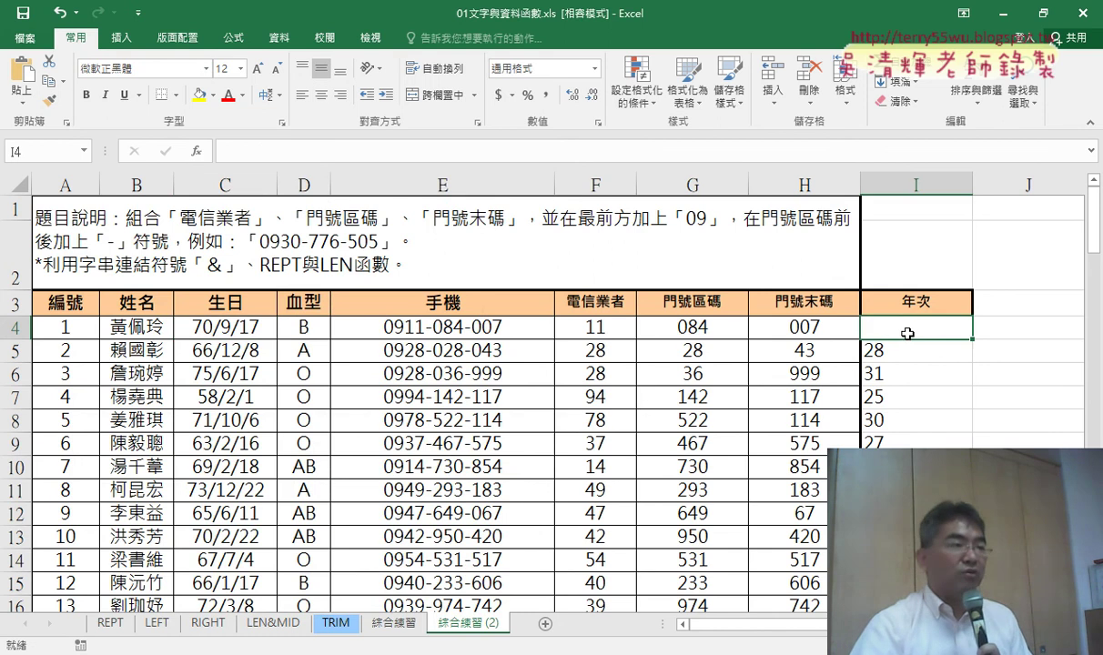
click(196, 151)
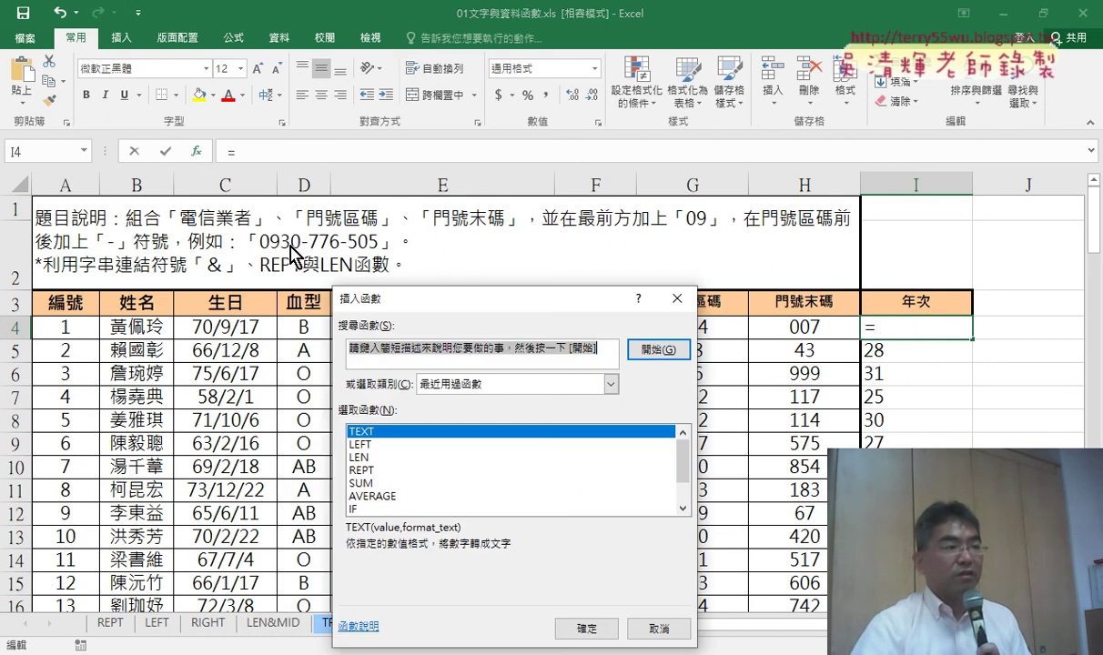
double_click(397, 431)
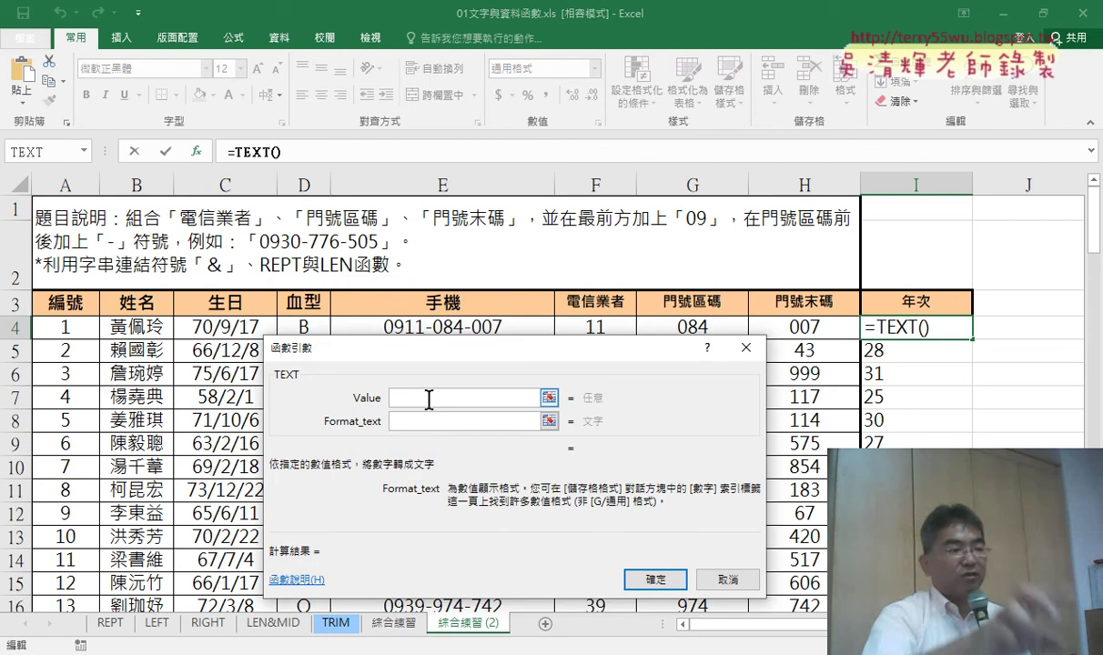
text(")
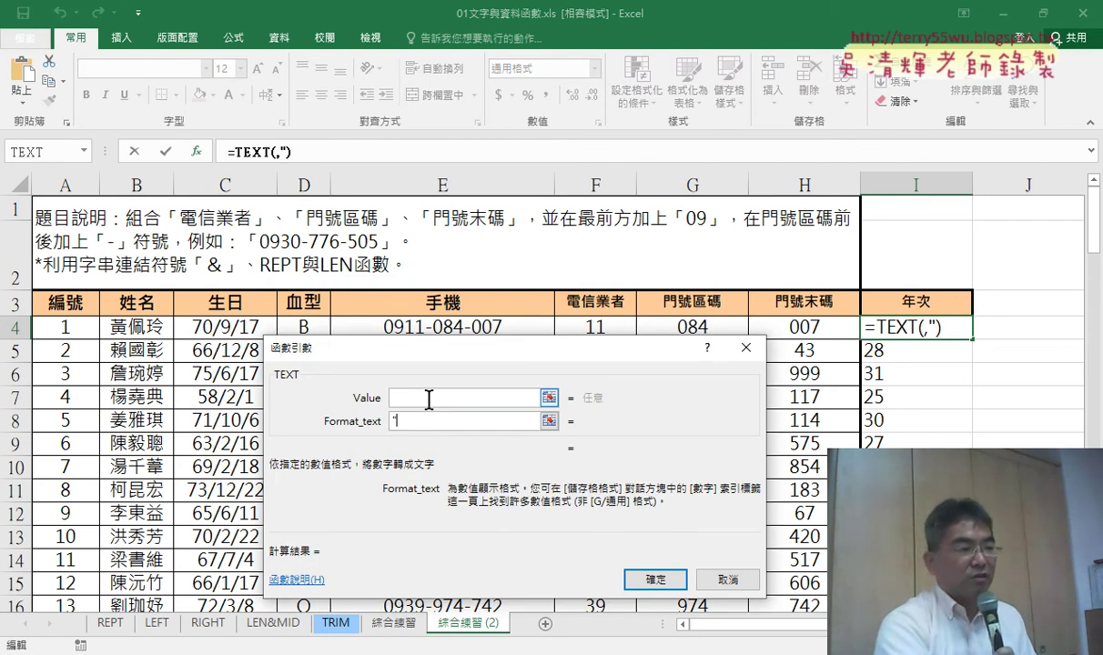
text(")
key(Left)
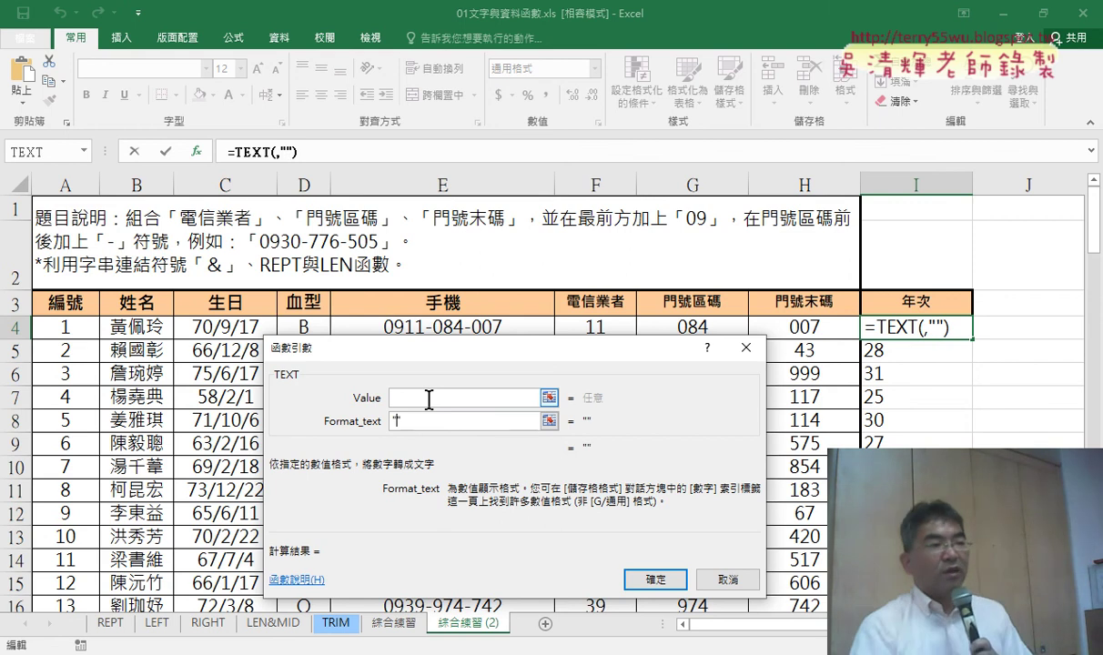
key(ctrl+v)
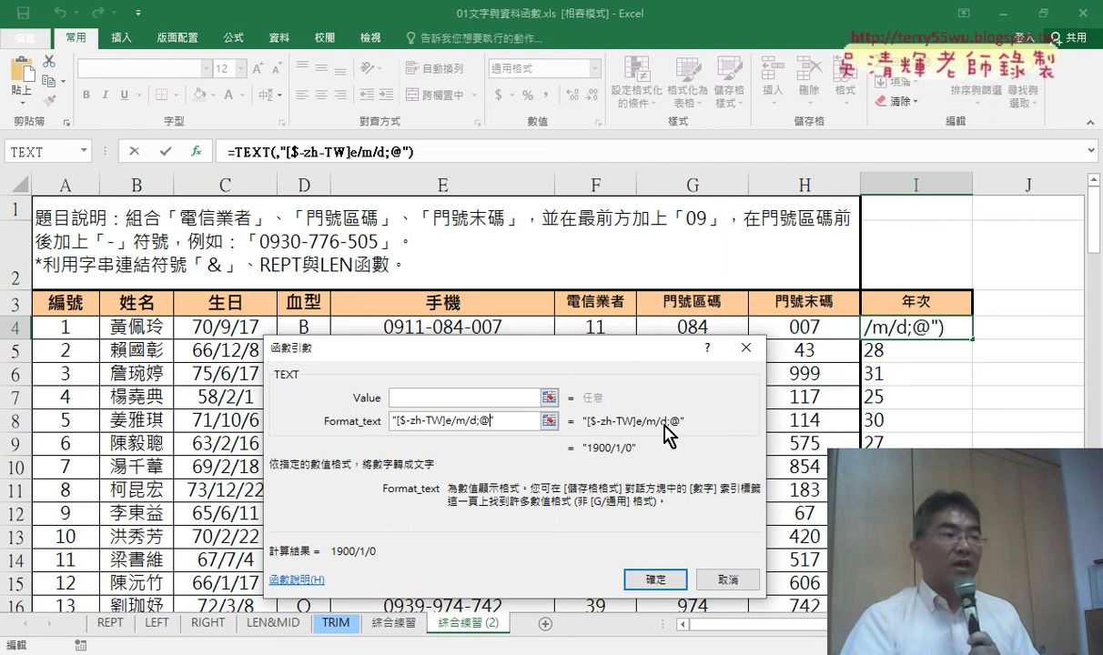
- Set the TEXT function's Value to C4, previewing the result 70/9/17
click(474, 398)
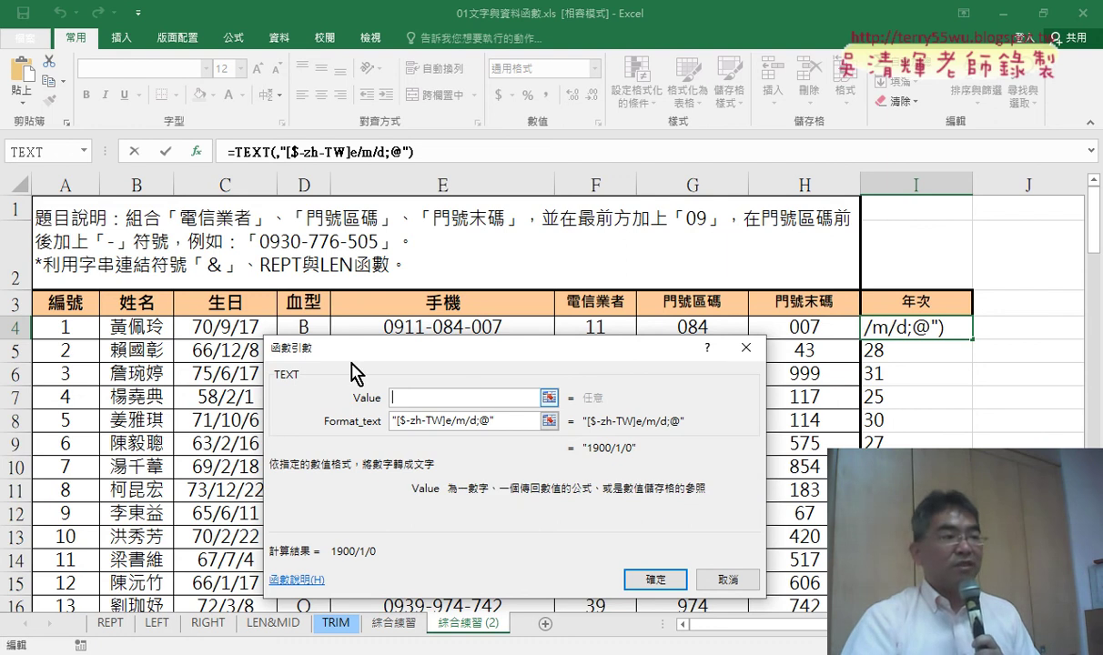
click(221, 328)
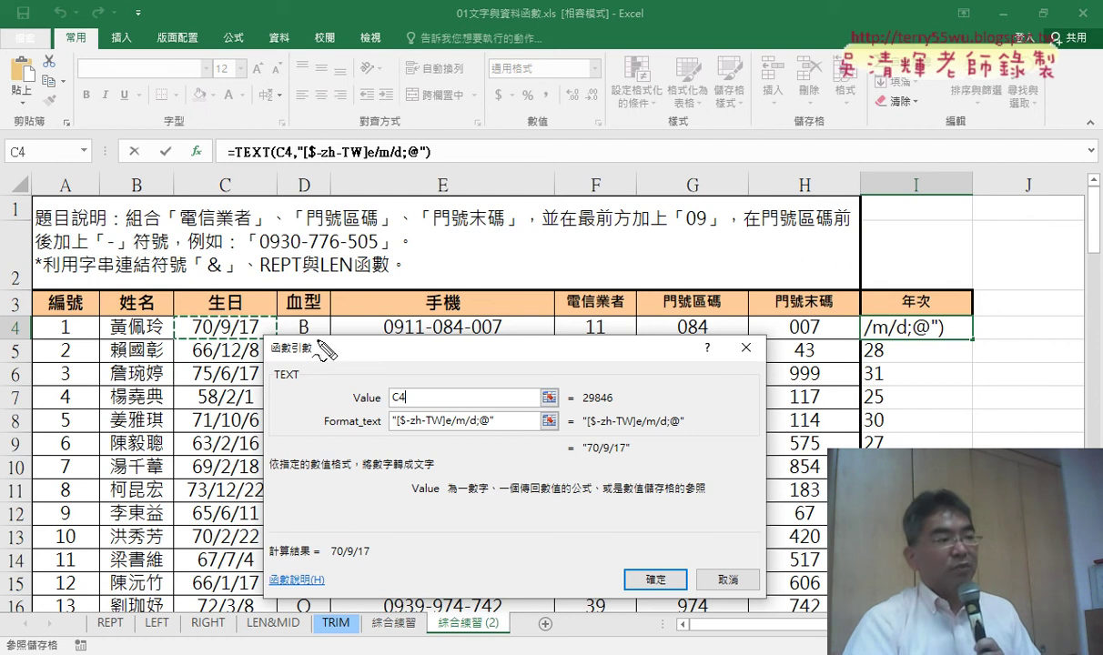
mouse_move(193, 345)
mouse_down()
mouse_move(270, 342)
mouse_move(259, 344)
mouse_up()
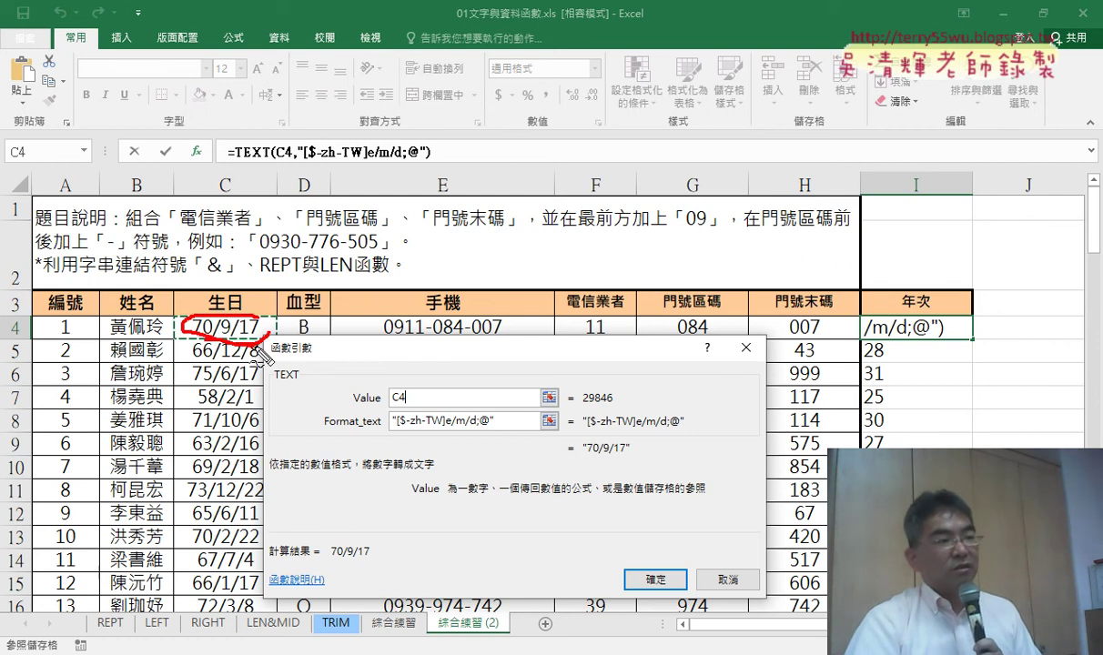
drag(581, 398, 674, 425)
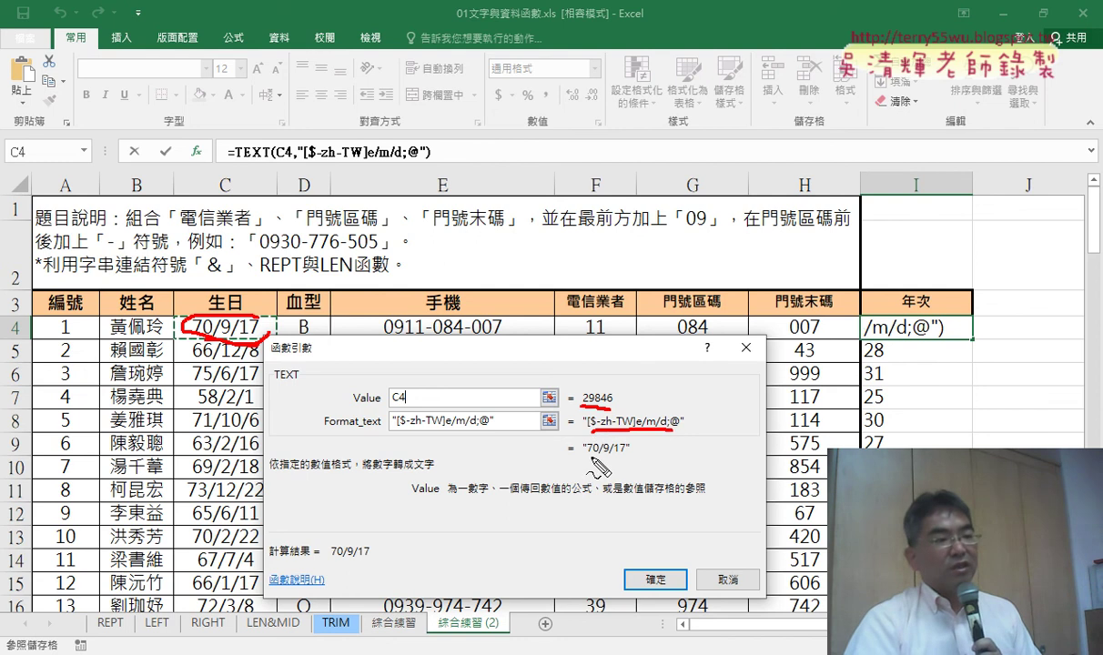
drag(587, 460, 624, 465)
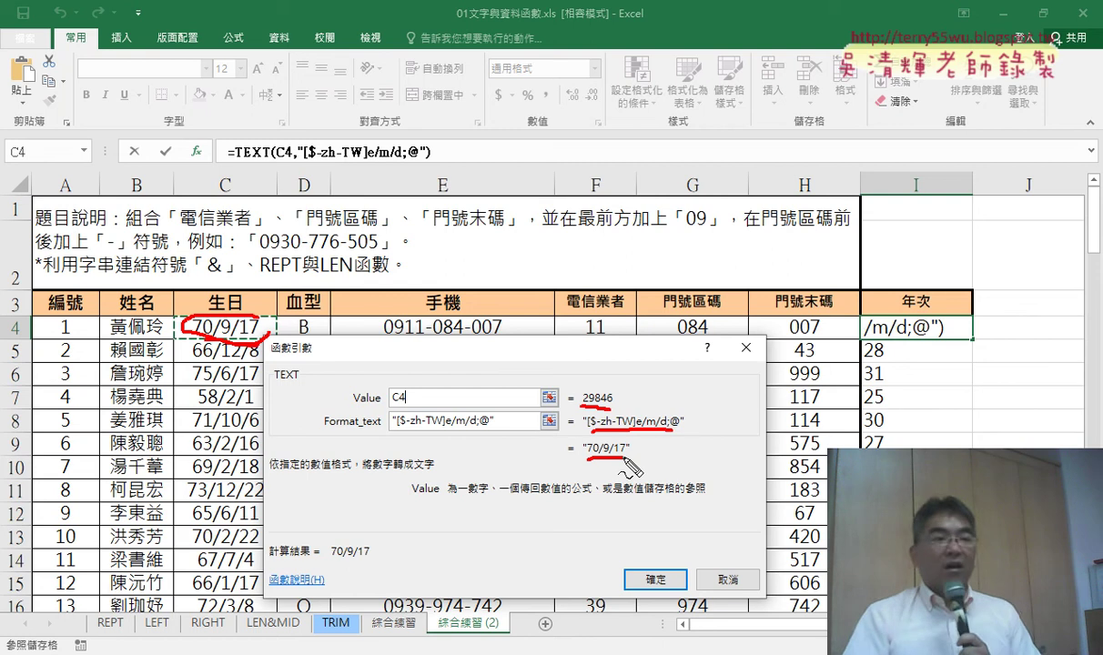
key(Escape)
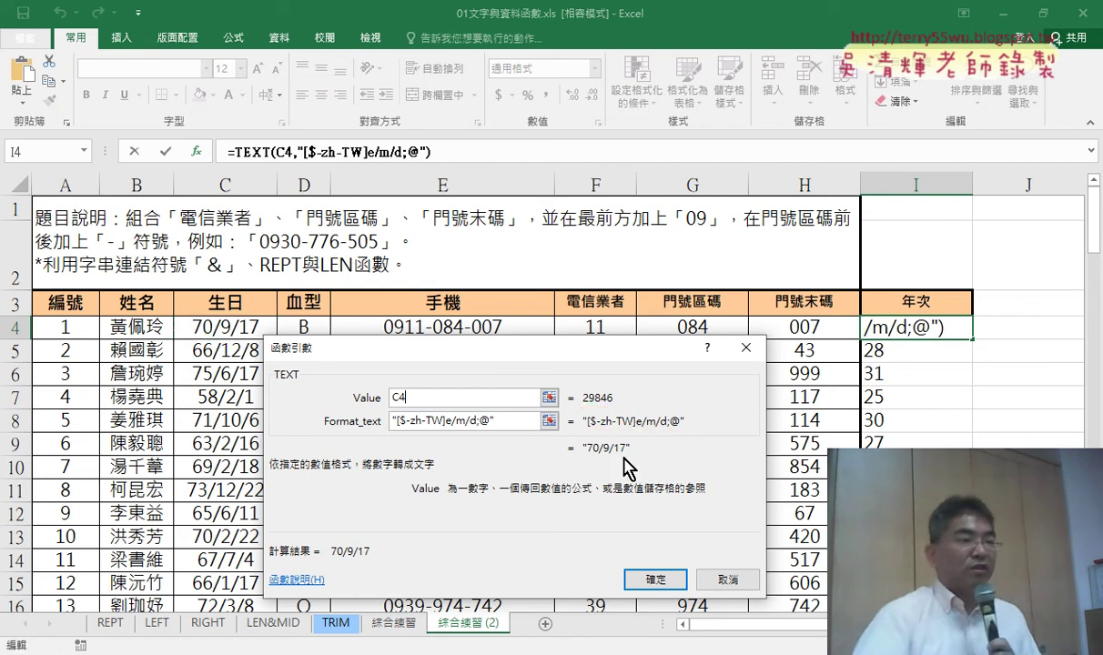
- Confirm the TEXT formula in I4, then start wrapping it in LEFT( in the formula bar
click(654, 580)
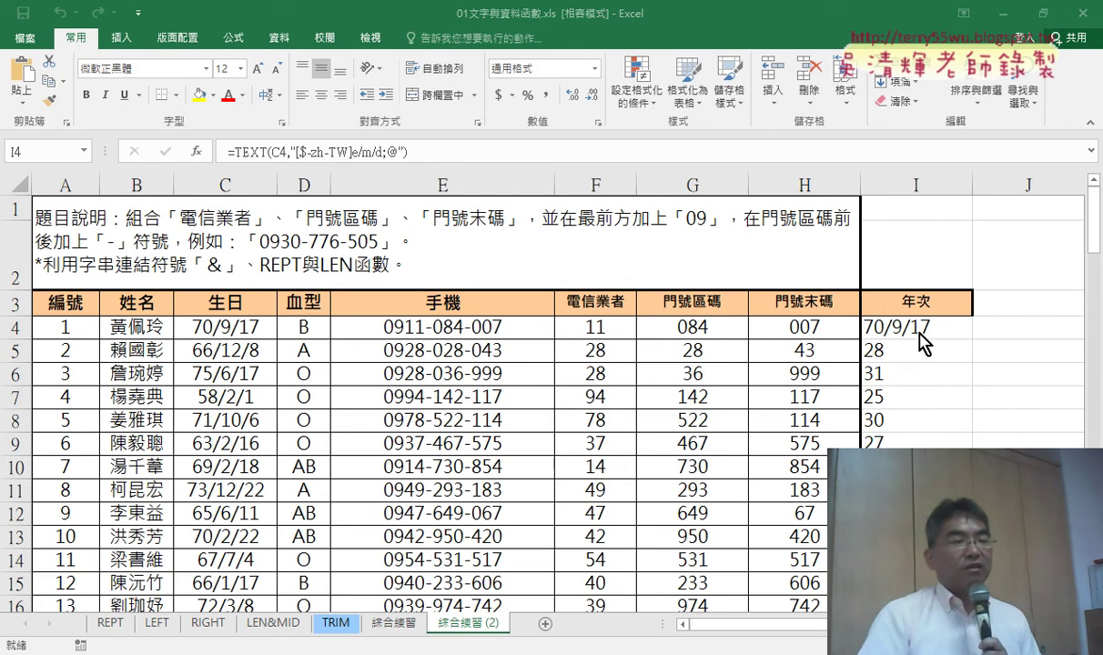
click(237, 153)
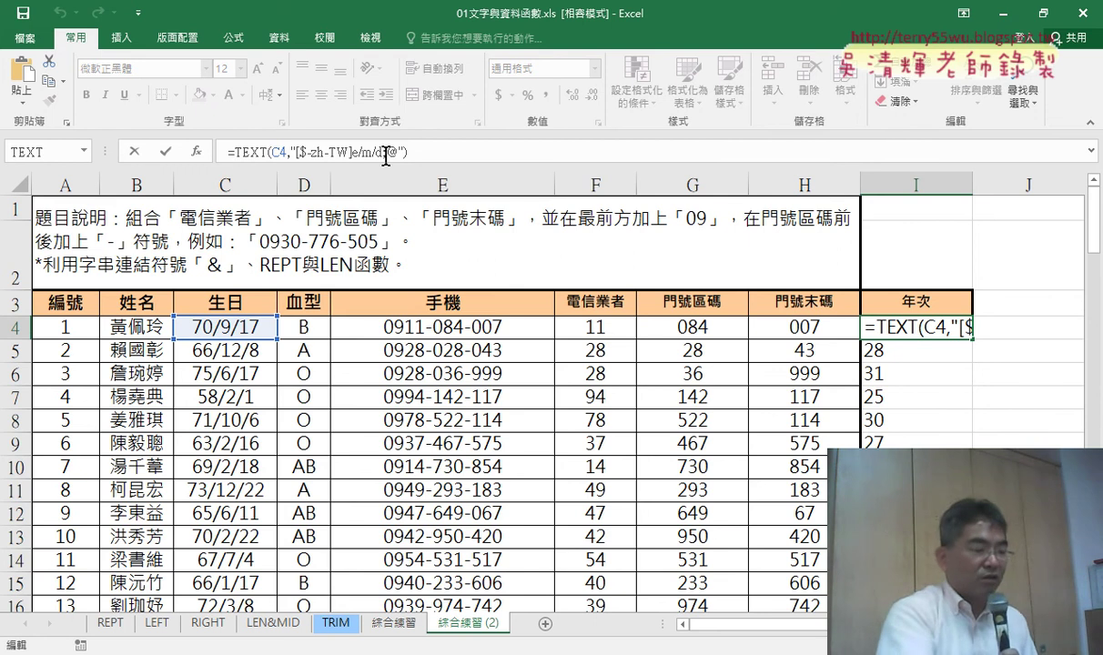
text(ㄉ)
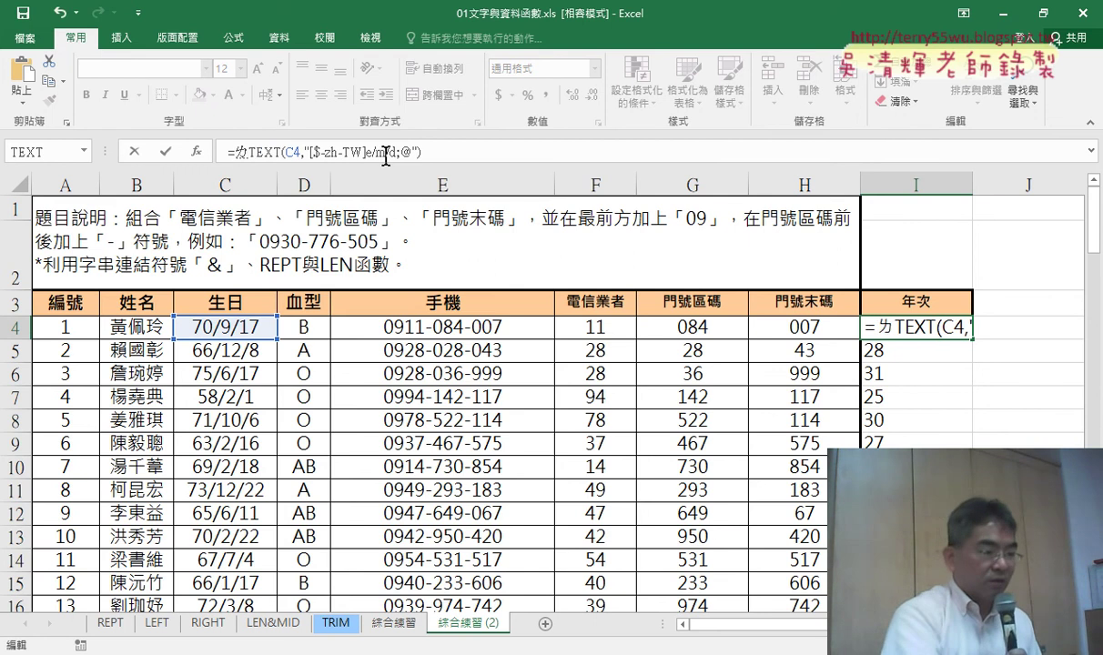
key(BackSpace)
text(le)
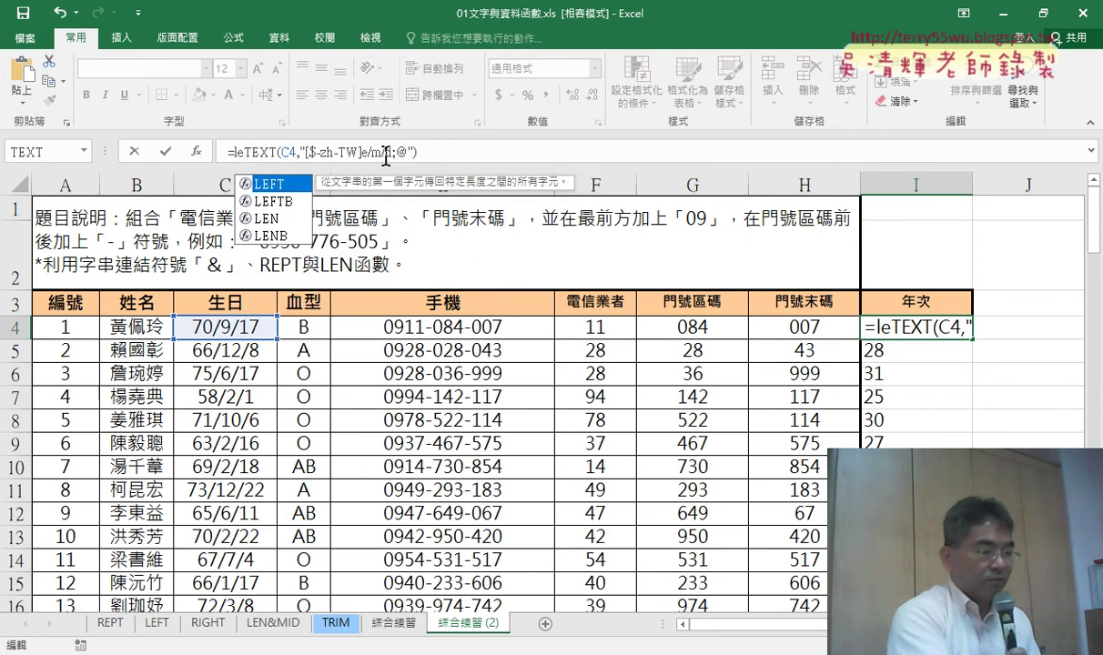
text(ft)
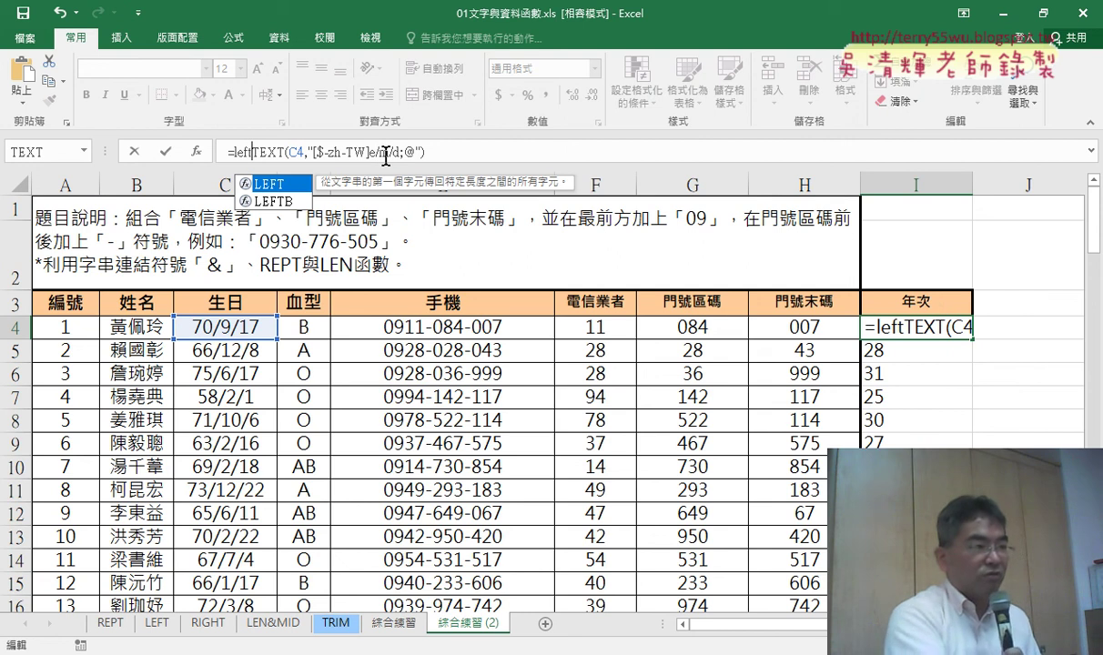
text(()
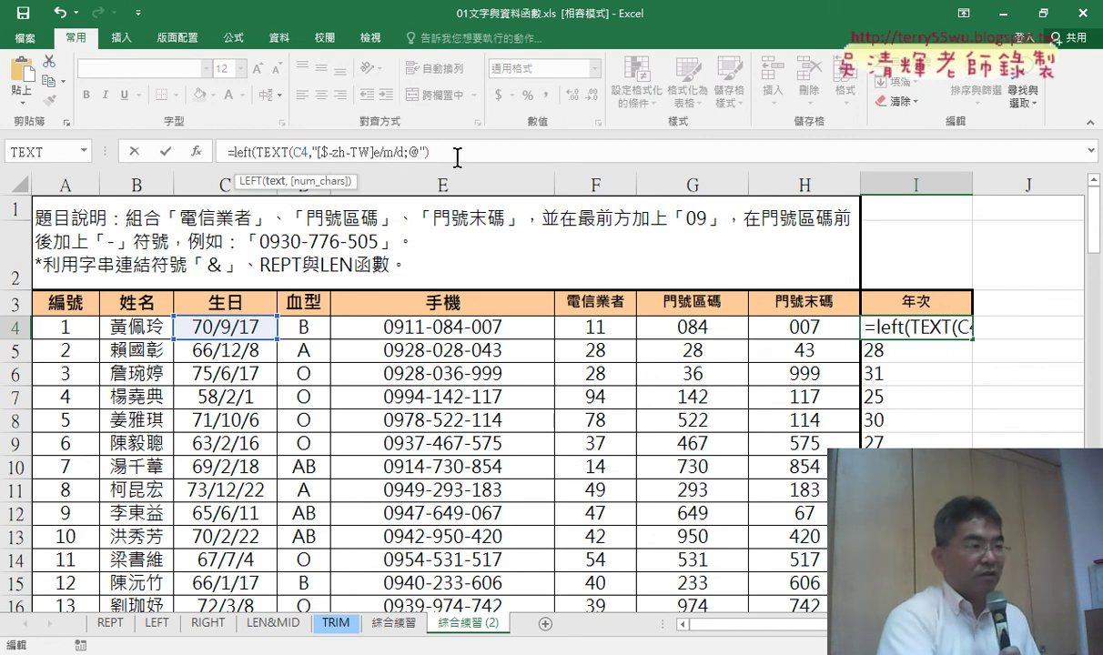
text(,2)
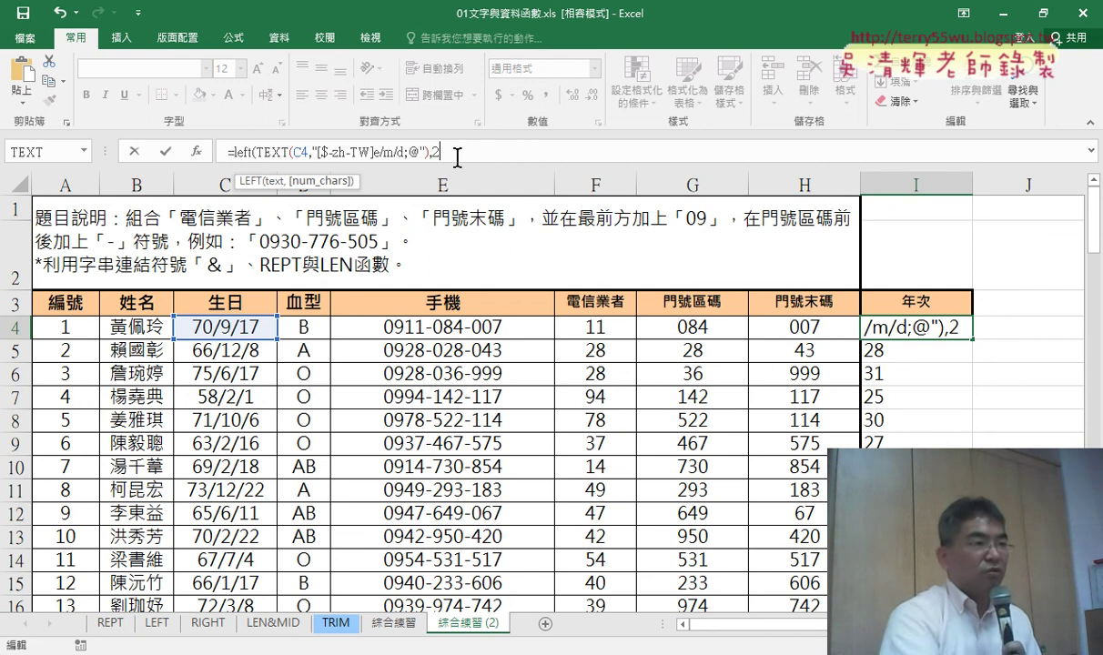
- Commit =LEFT(TEXT(C4,"[$-zh-TW]e/m/d;@"),2) in I4 and fill it down column I
click(167, 154)
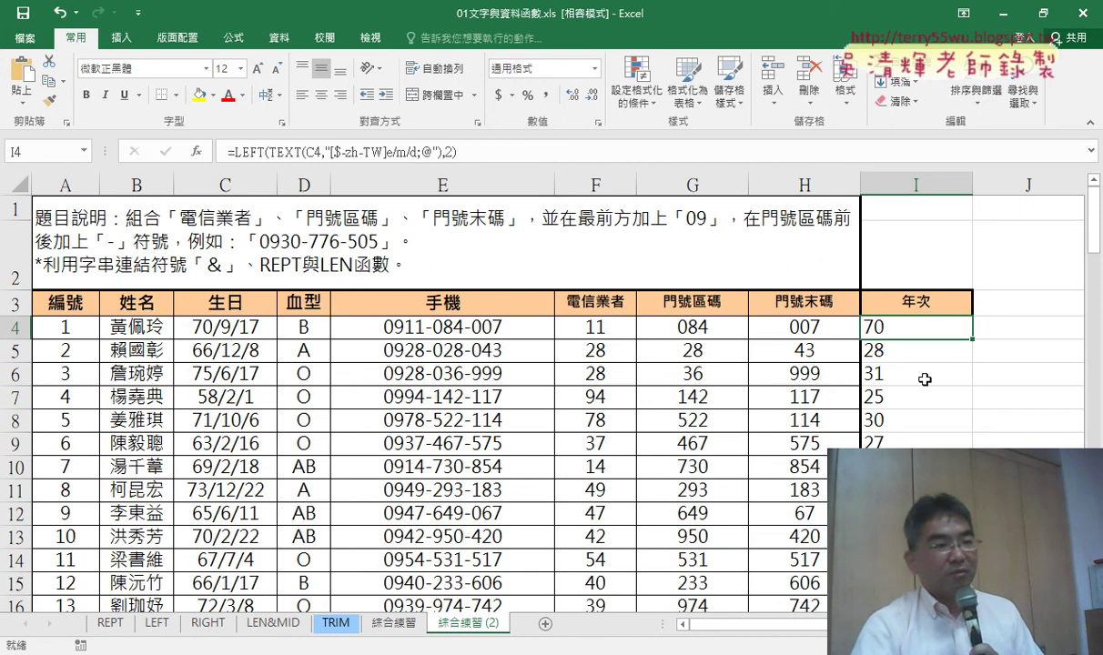
double_click(972, 339)
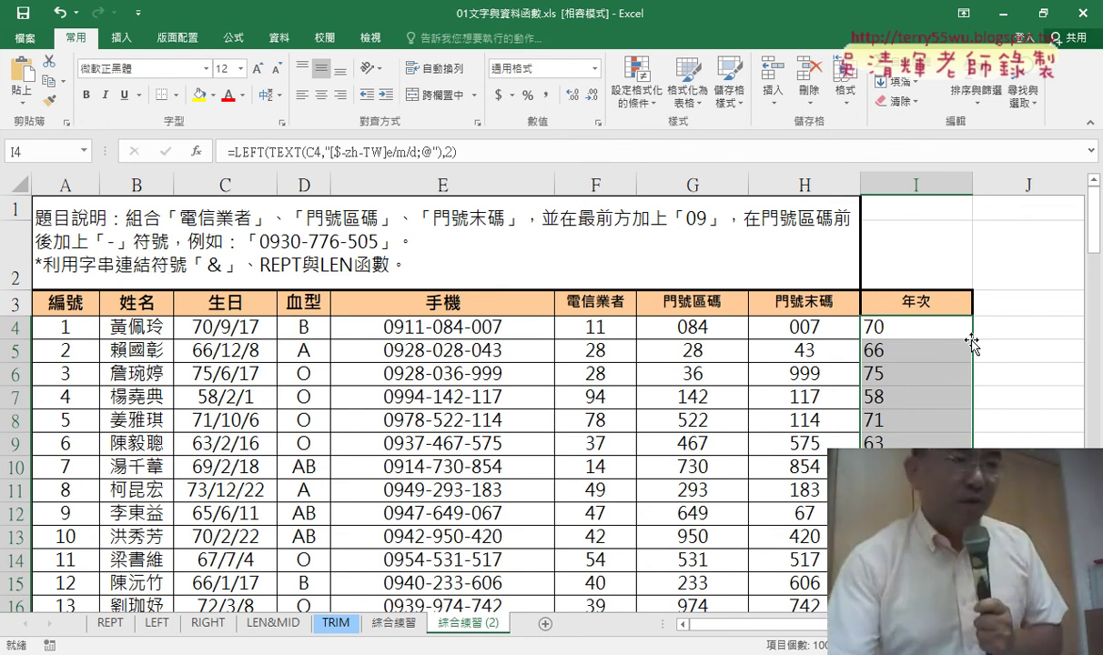
click(914, 335)
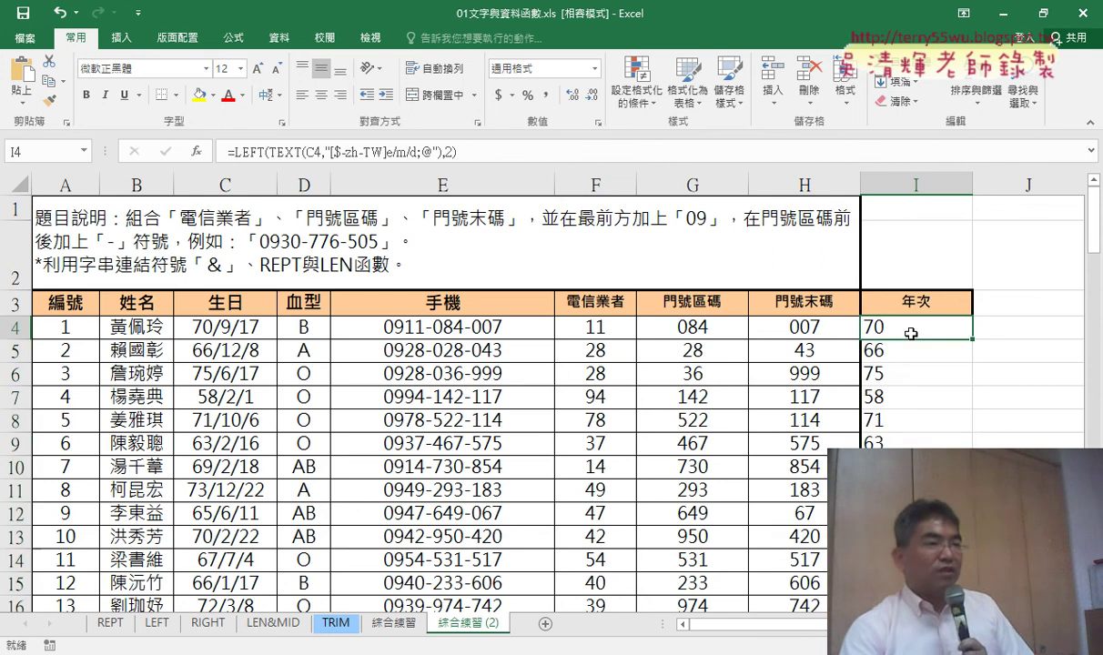
click(123, 40)
click(33, 80)
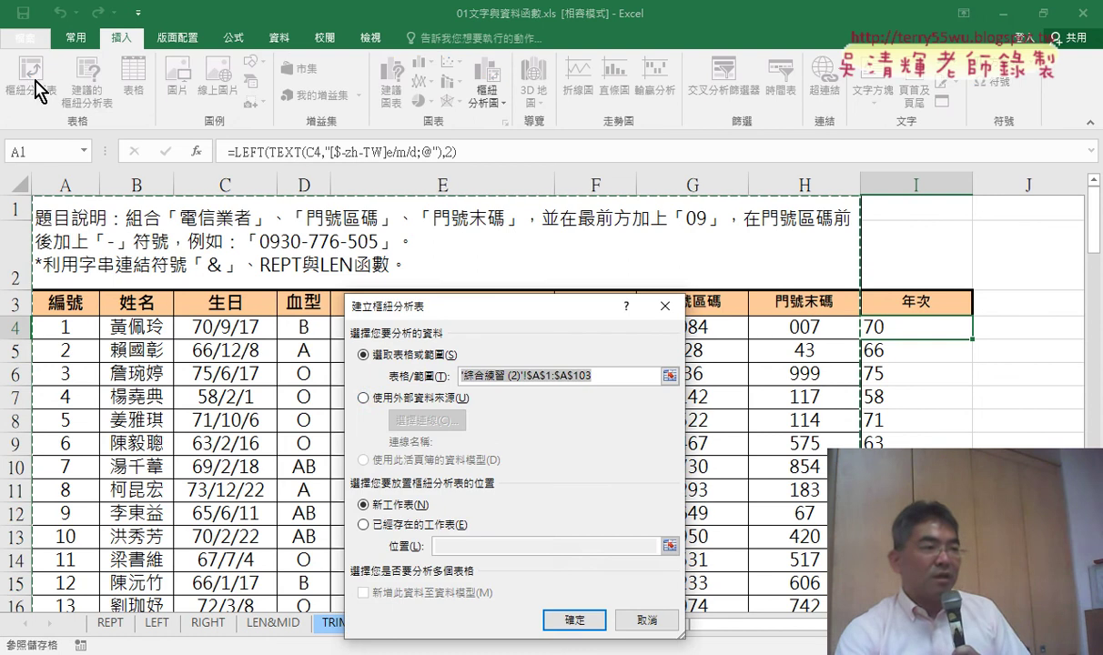
click(571, 619)
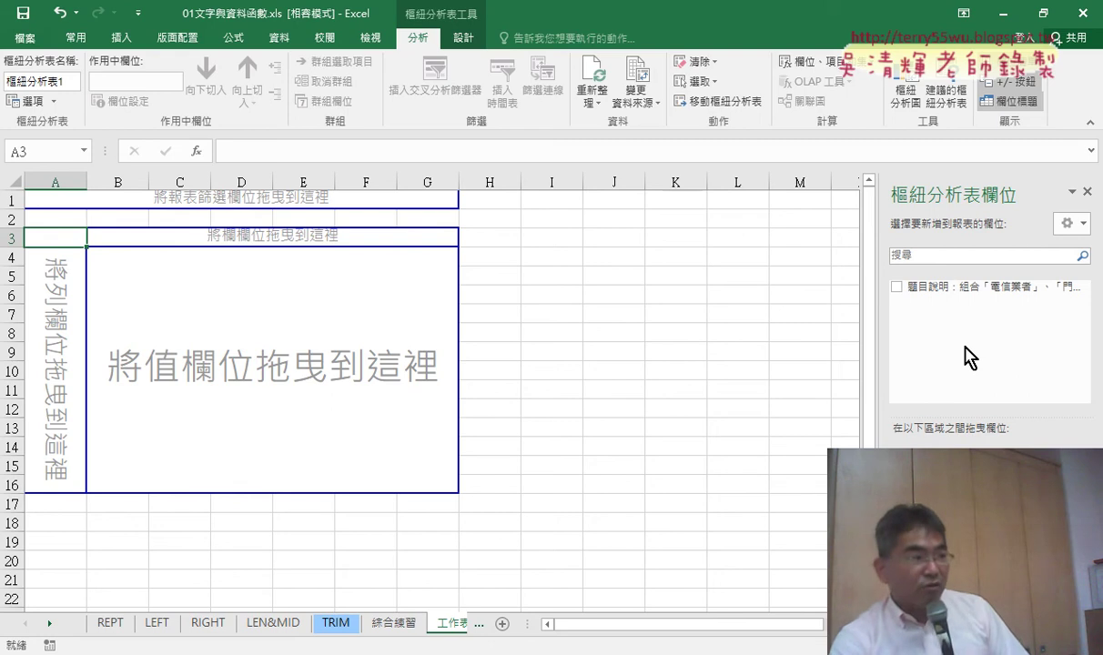
right_click(443, 633)
click(499, 448)
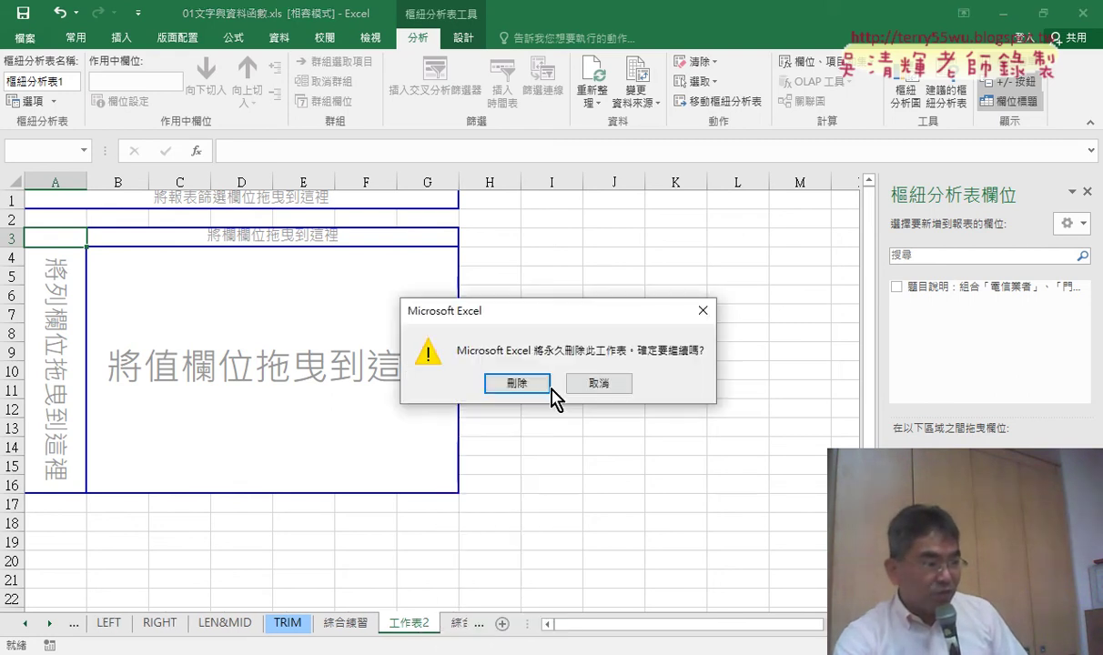
click(550, 387)
click(303, 381)
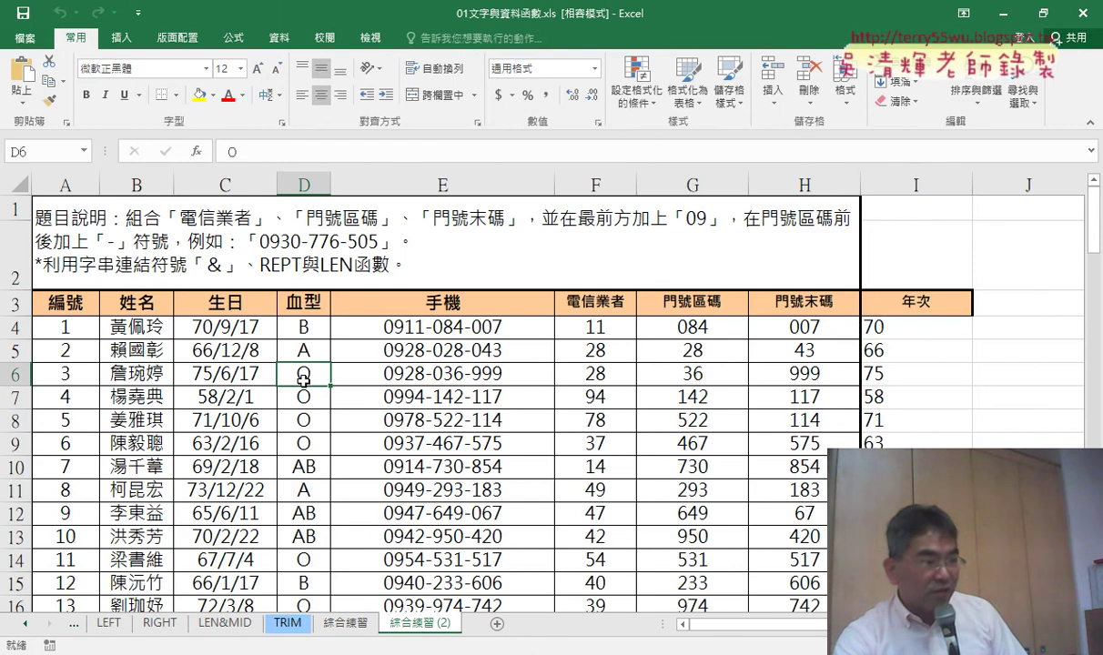
- Insert a PivotTable from range A3:I103 on new worksheet 工作表3
click(121, 38)
click(34, 91)
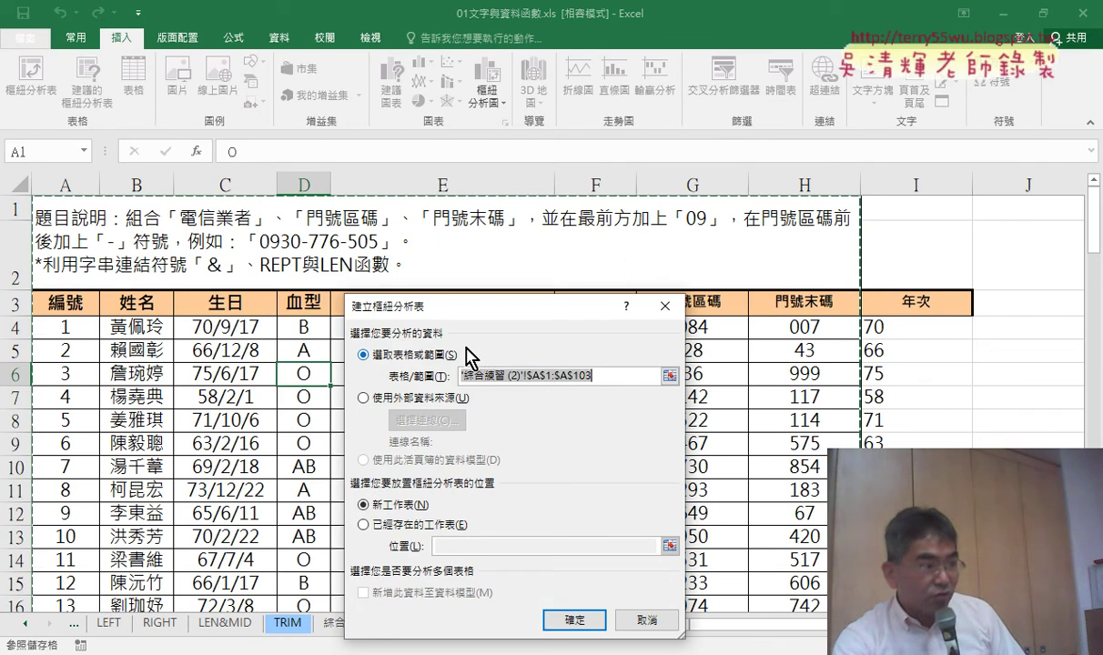
mouse_move(65, 302)
mouse_down()
mouse_move(890, 338)
mouse_move(891, 583)
mouse_move(890, 556)
mouse_up()
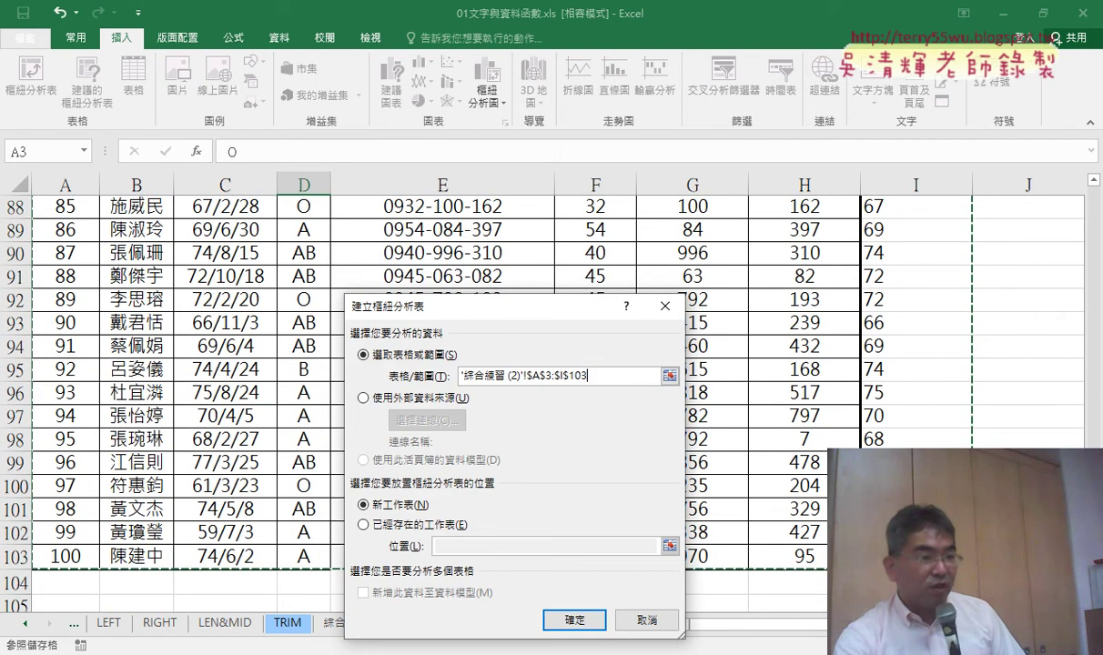
click(590, 620)
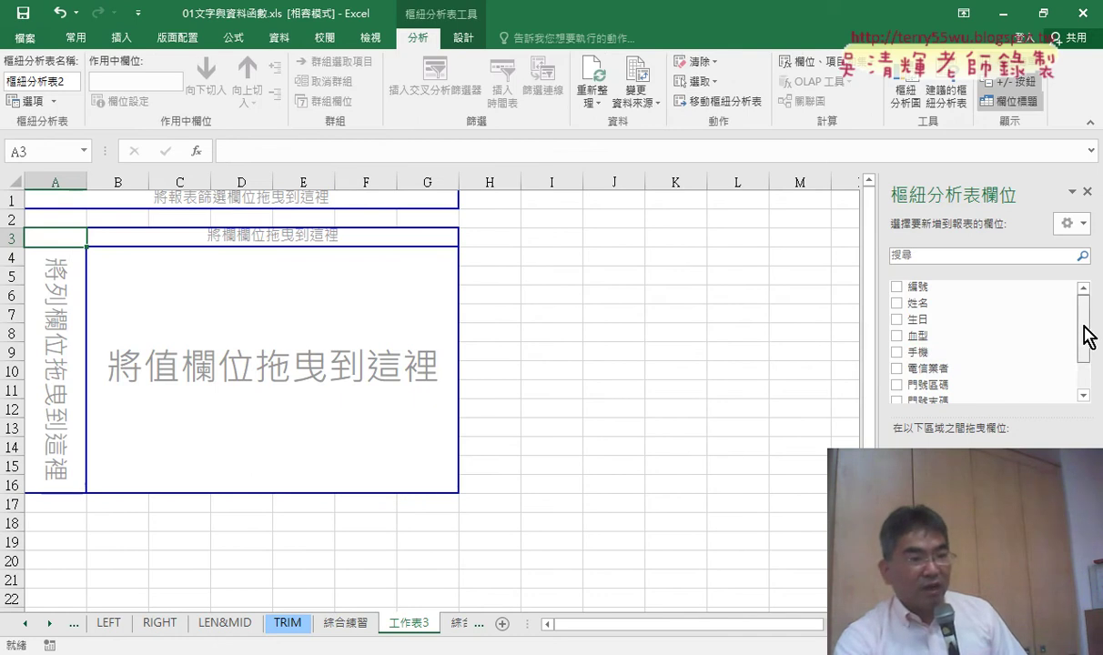
drag(1088, 335, 1088, 382)
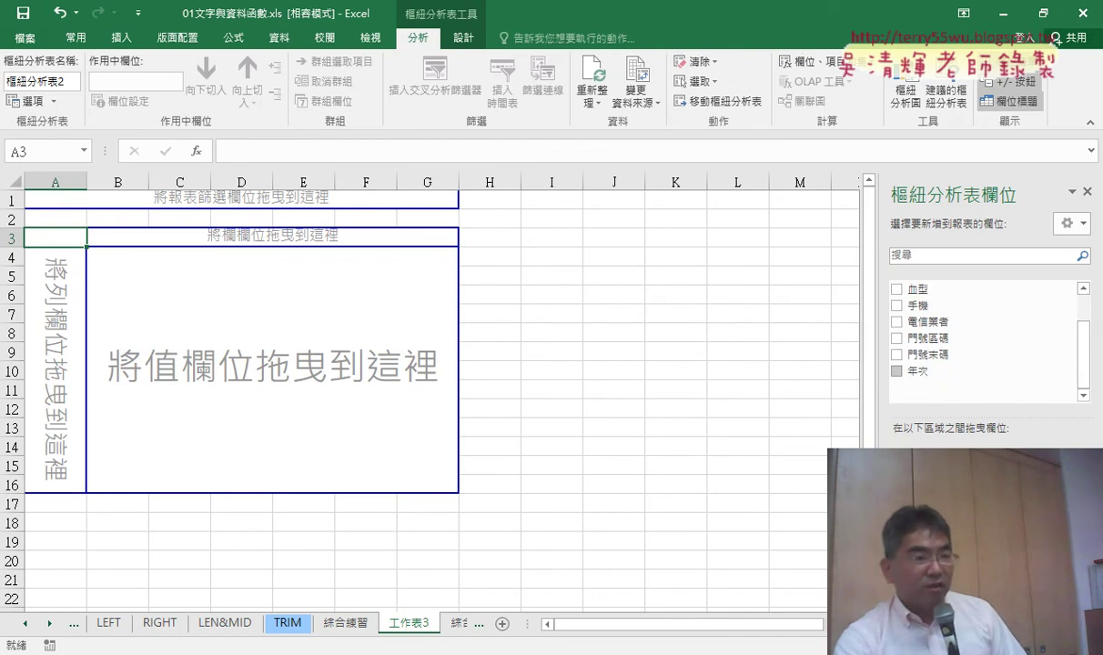
click(897, 372)
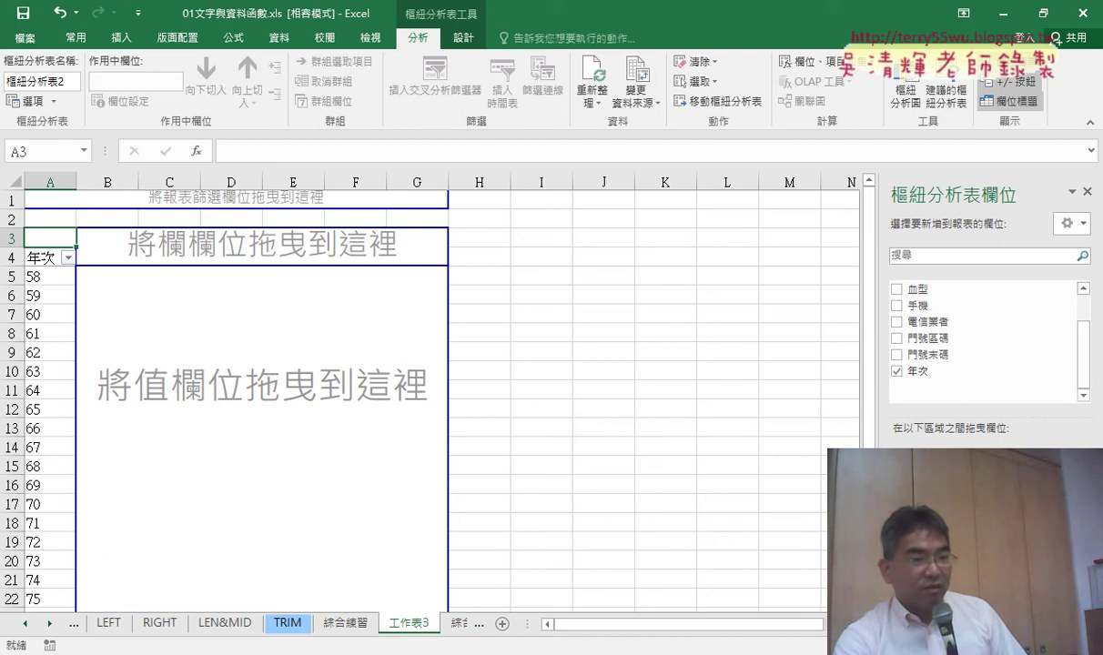
drag(918, 371, 1029, 565)
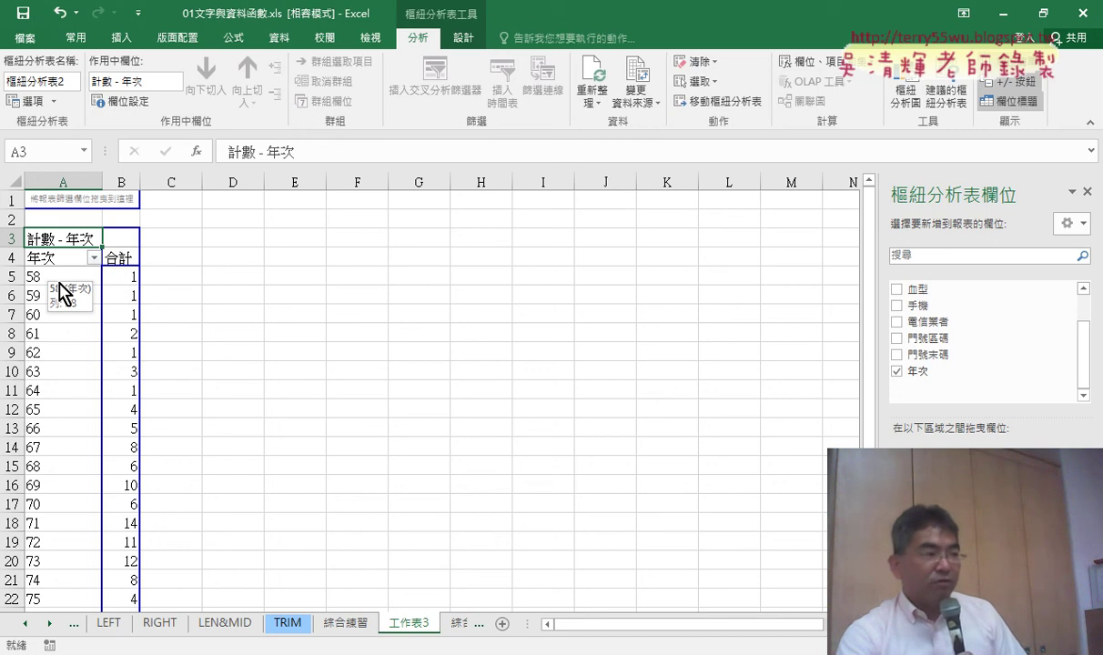
scroll(227, 330, down, 1)
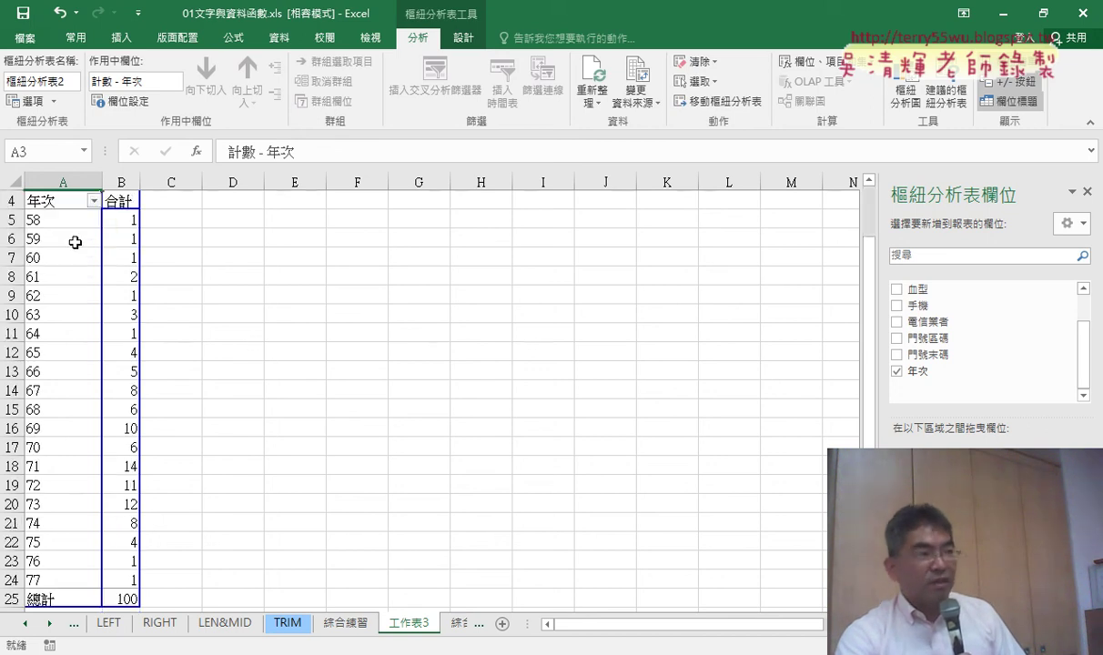
click(42, 219)
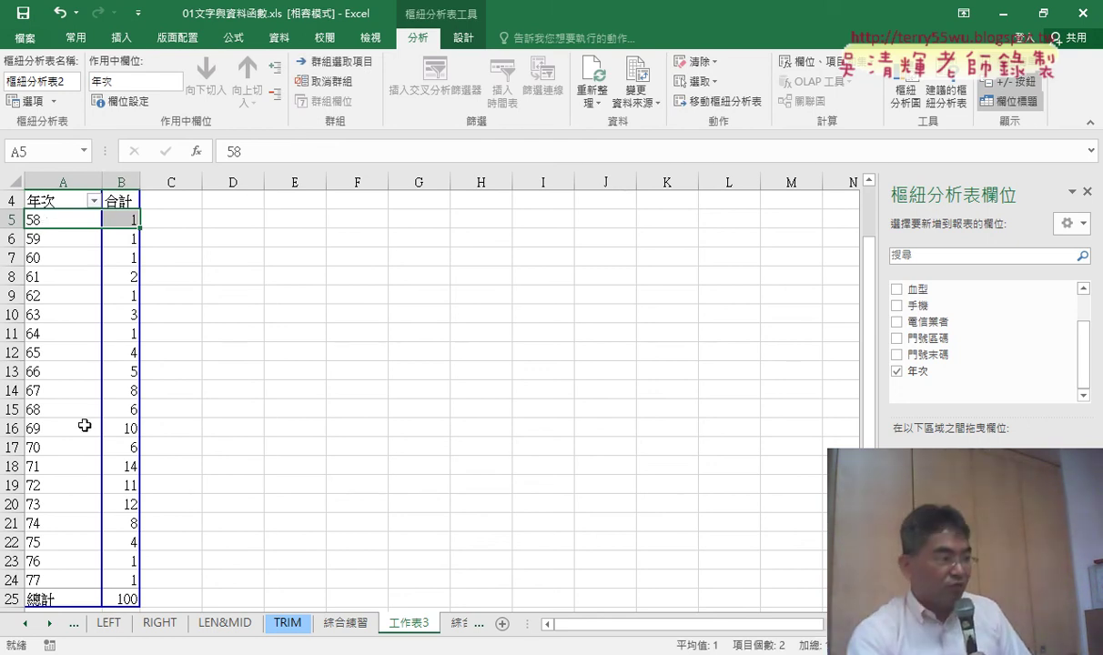
click(123, 426)
click(77, 503)
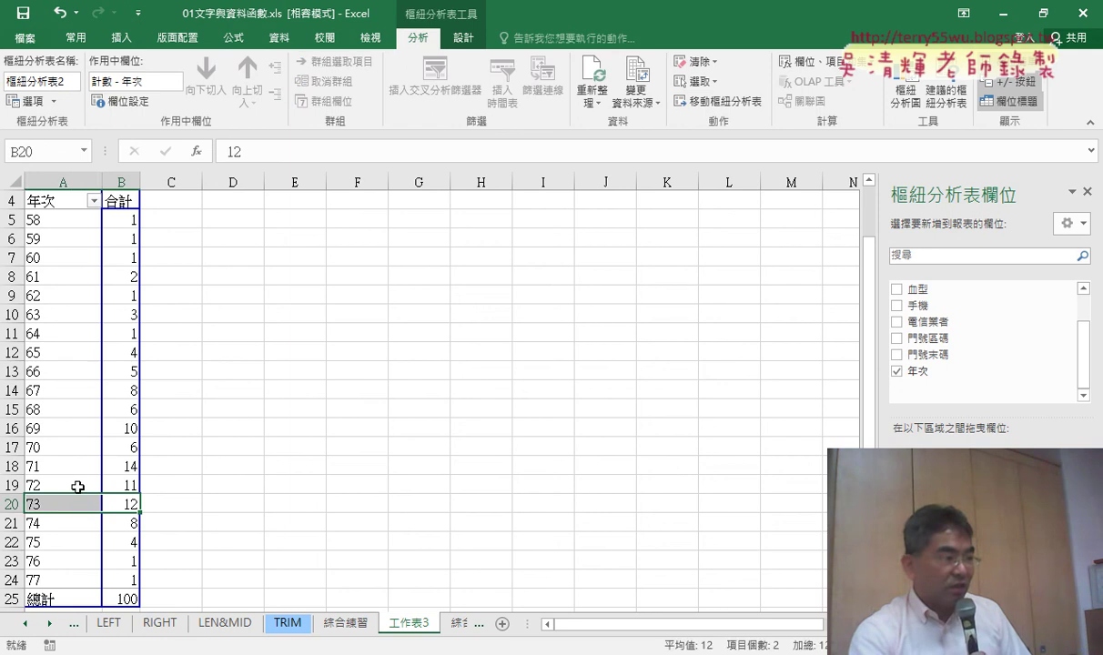
drag(136, 467, 38, 467)
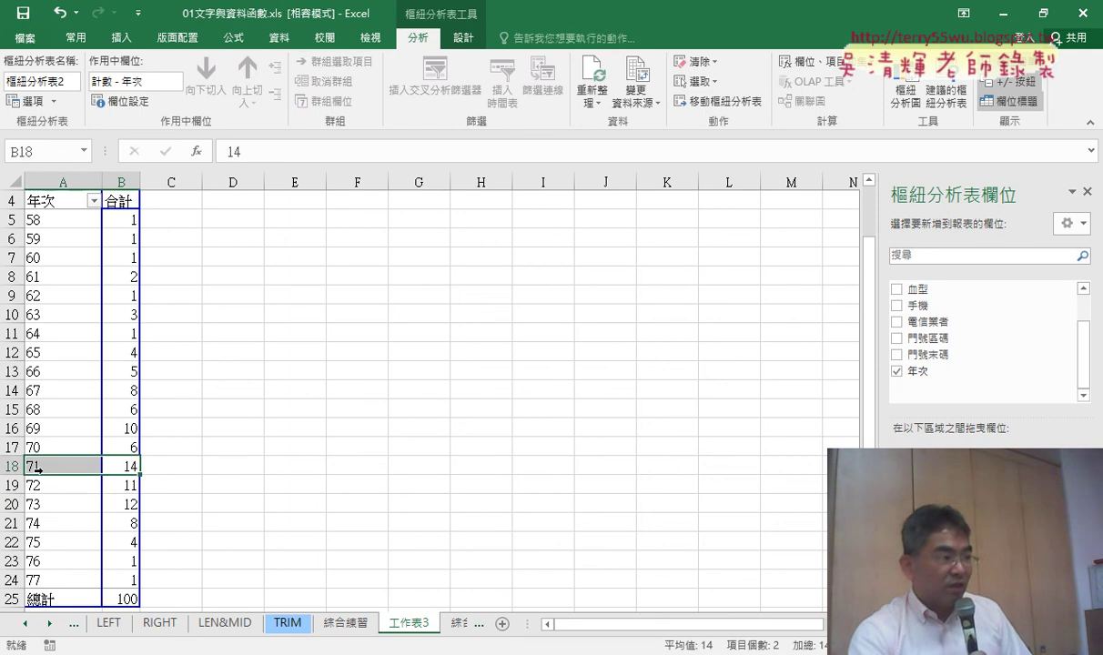
mouse_move(137, 426)
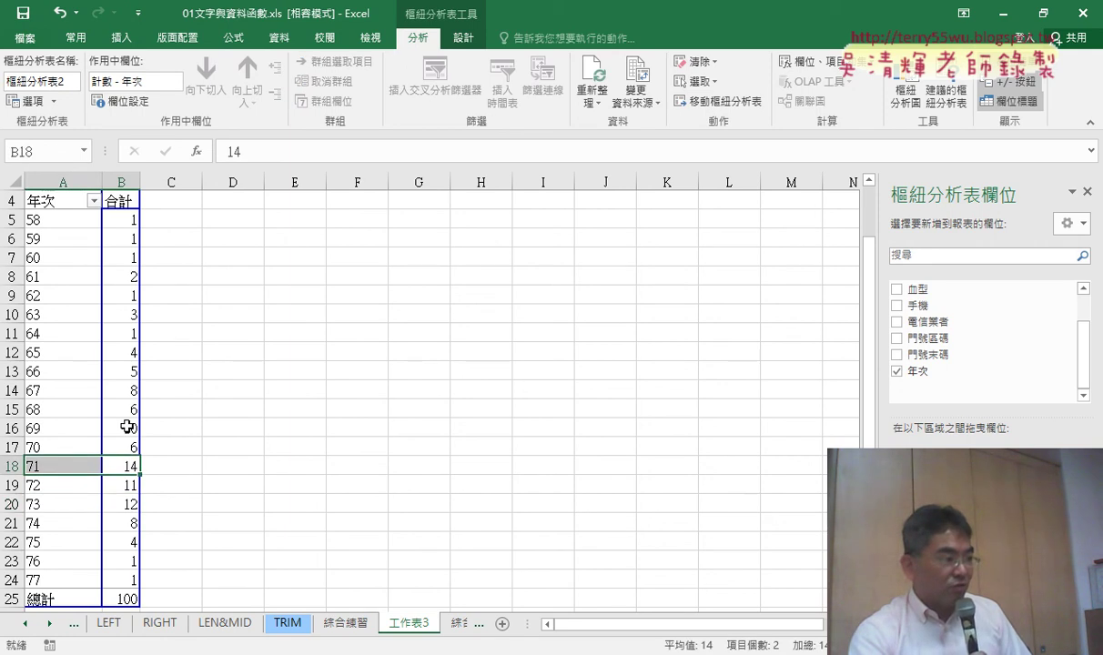
drag(122, 504, 59, 467)
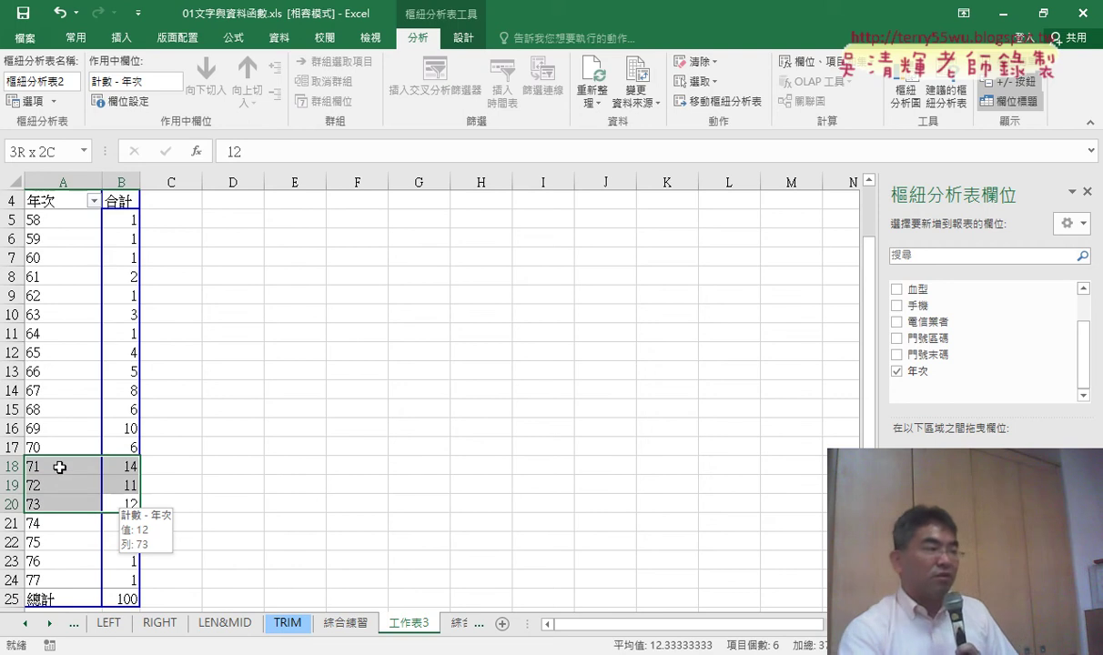
mouse_move(59, 467)
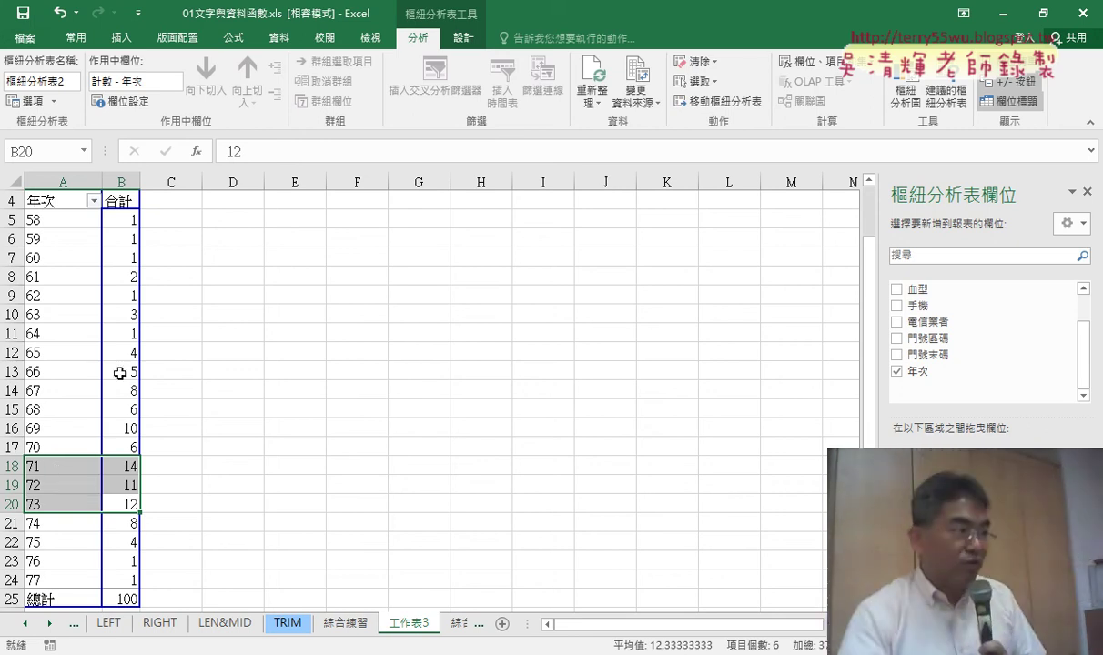
right_click(55, 224)
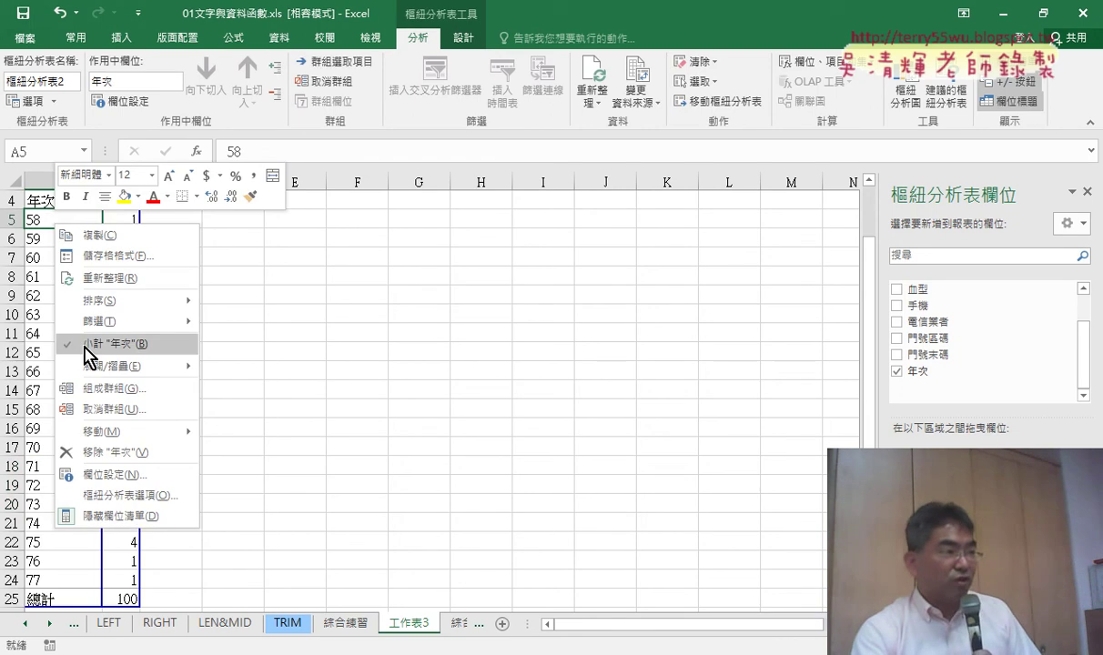
click(117, 390)
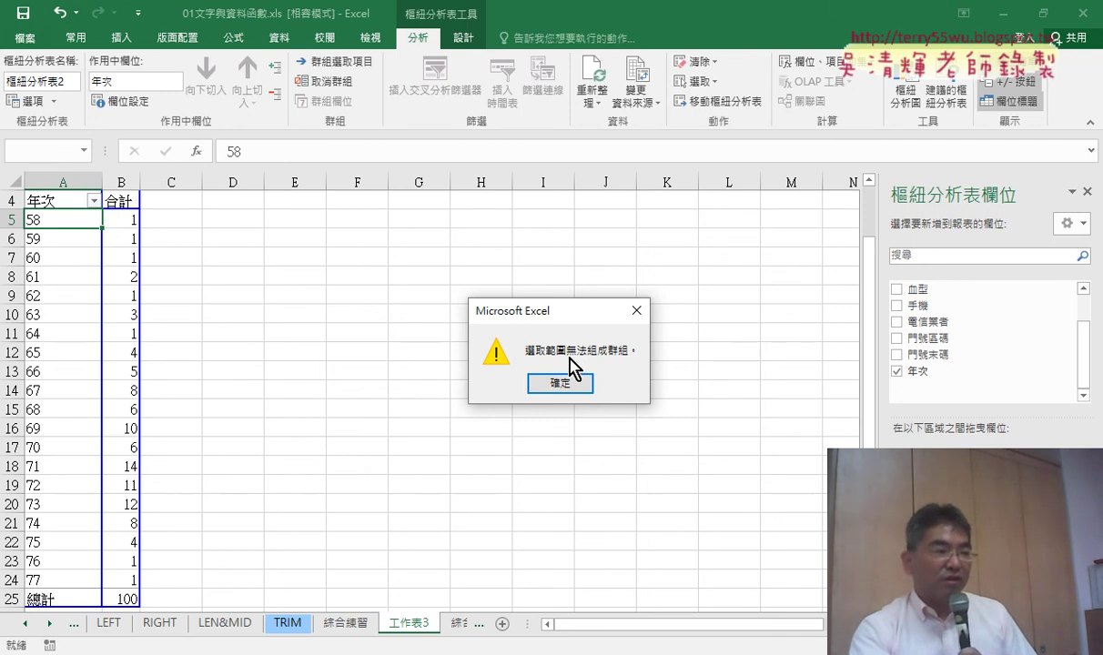
click(563, 386)
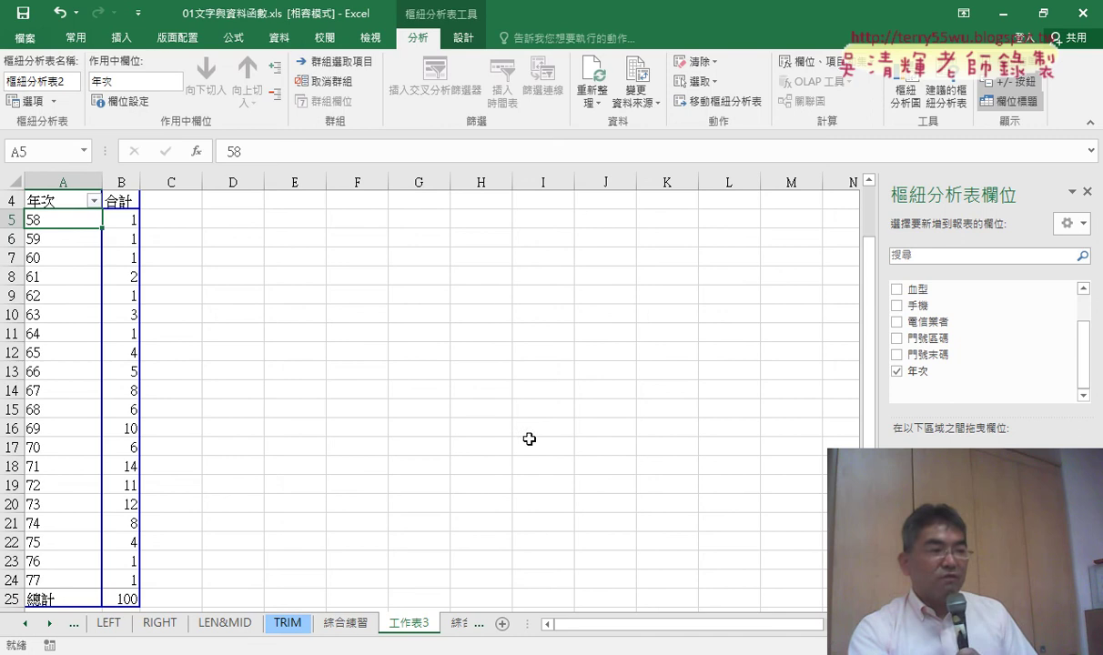
- Return to the top of sheet 綜合練習 (2) and inspect the 年次 formula in I4
click(337, 627)
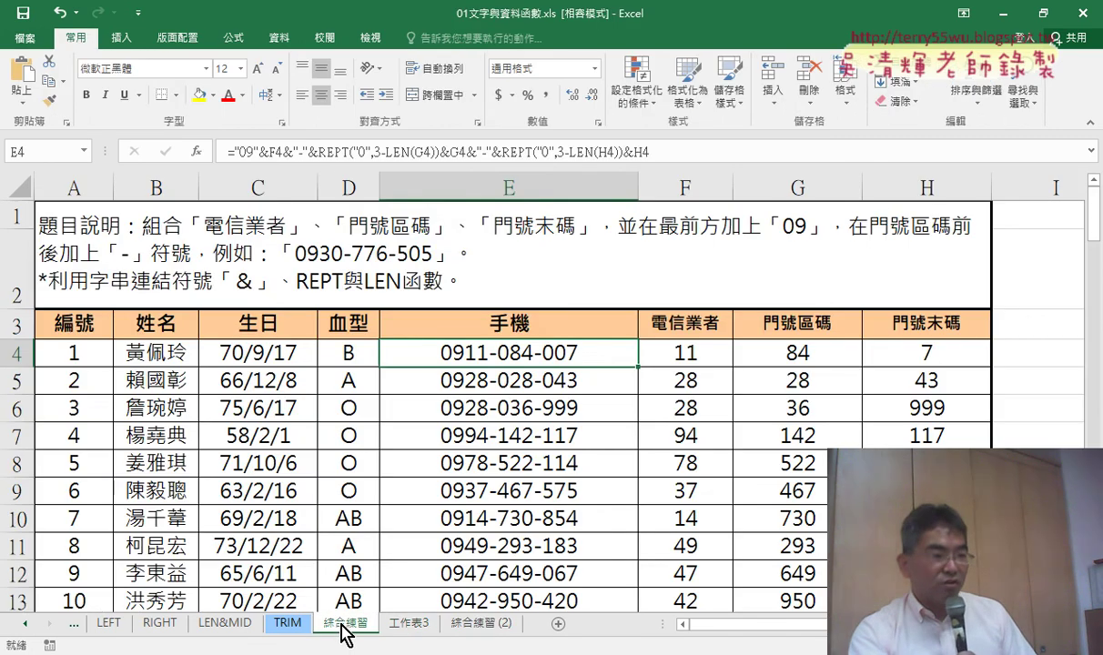
click(465, 623)
scroll(582, 464, up, 6)
scroll(614, 465, up, 11)
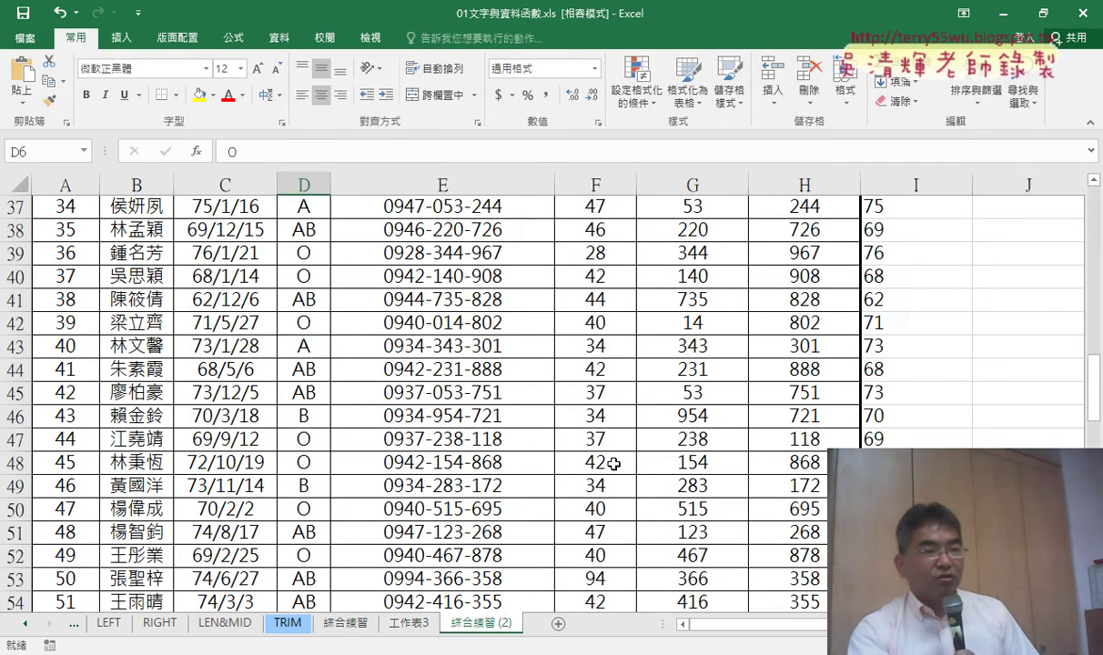
scroll(614, 464, up, 11)
scroll(614, 464, up, 1)
click(935, 325)
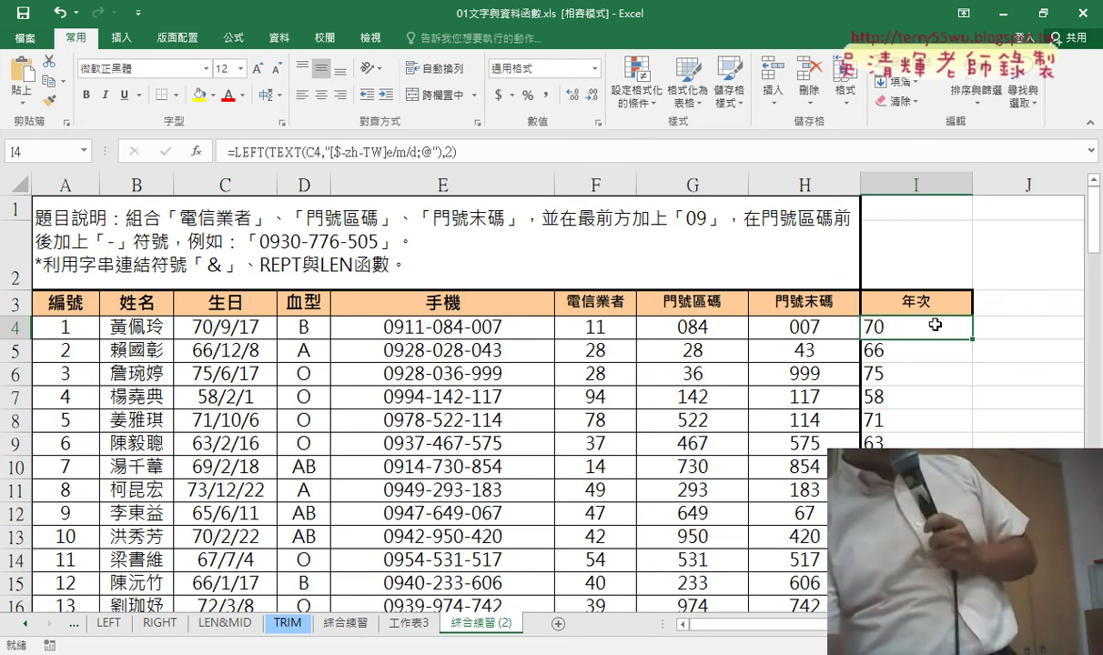
key(Right)
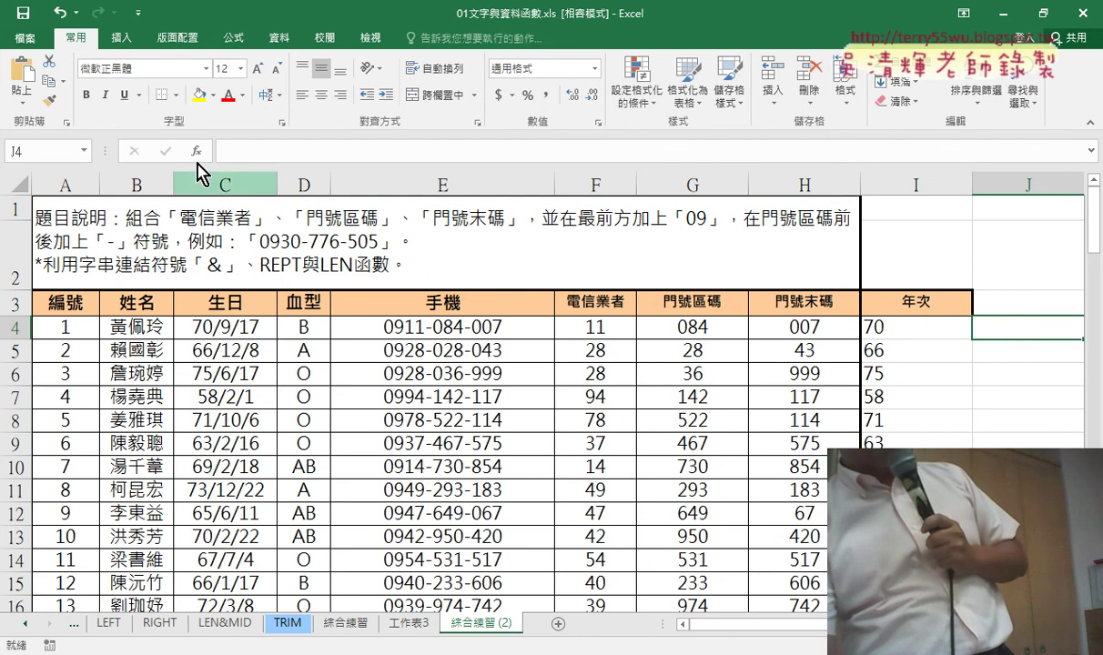
click(196, 151)
drag(432, 288, 521, 111)
click(537, 183)
click(546, 301)
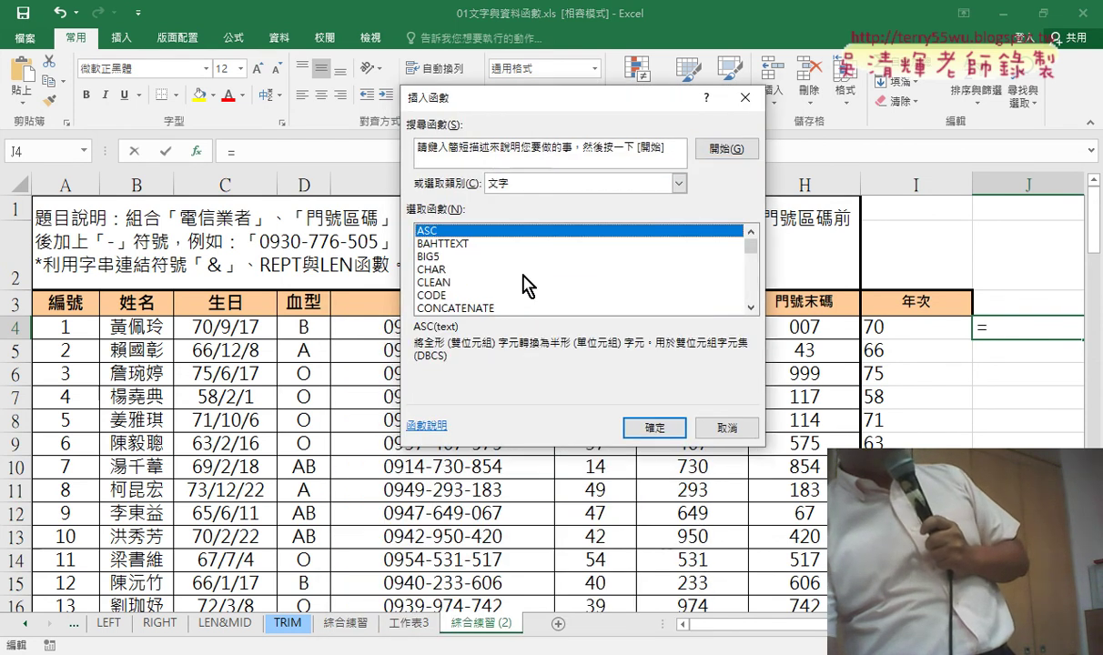
click(450, 245)
click(447, 256)
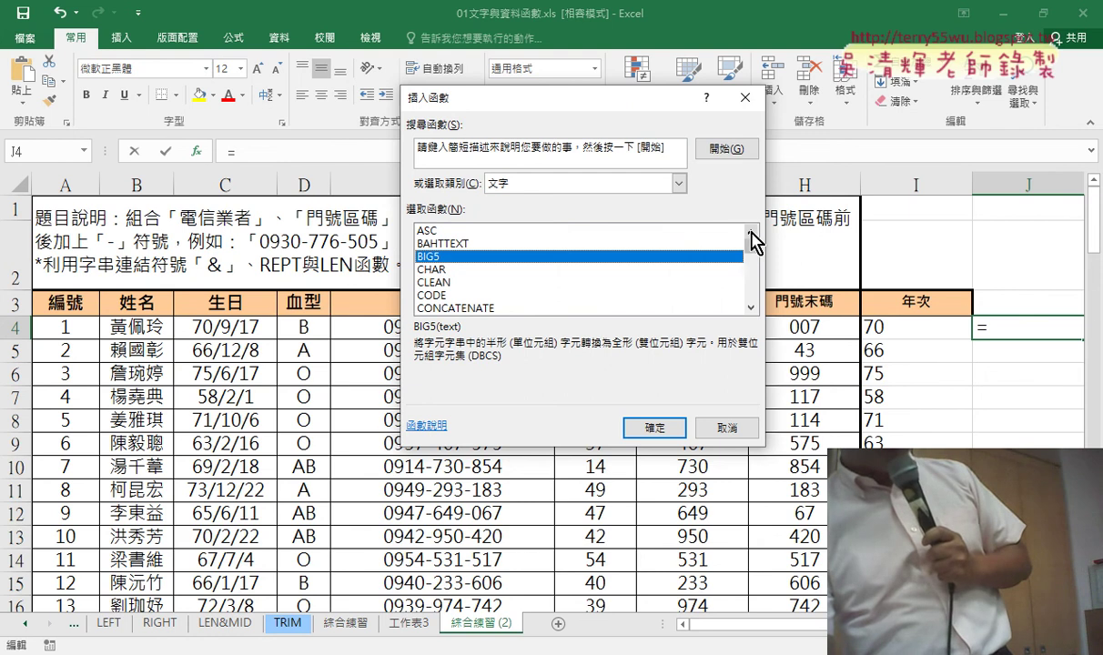
drag(752, 241, 752, 291)
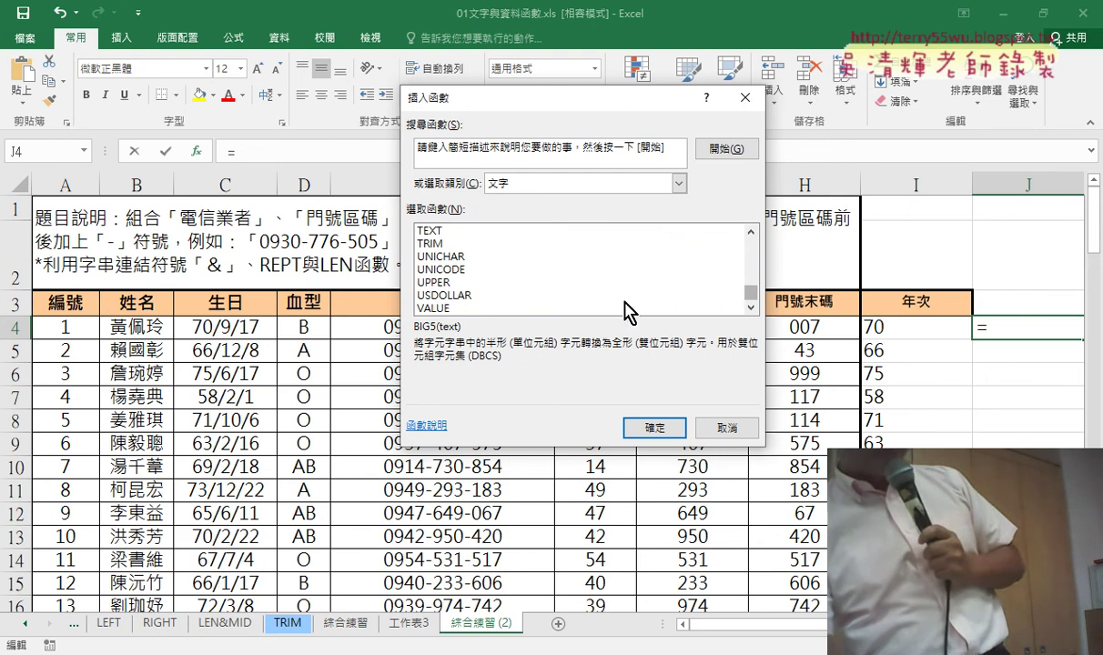
click(437, 308)
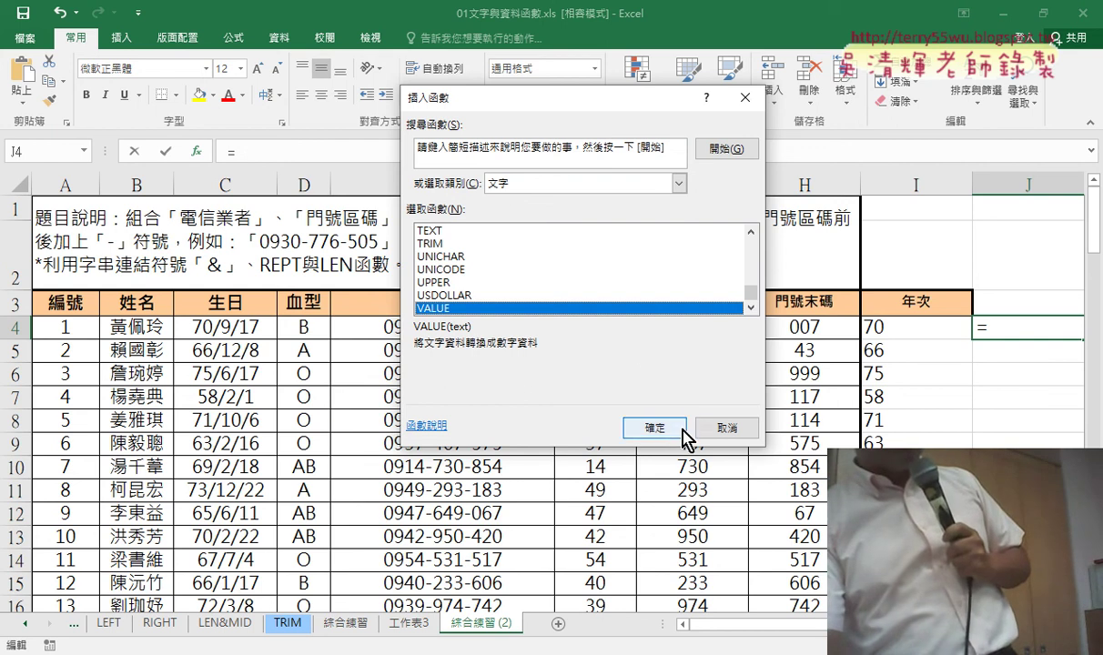
click(728, 427)
click(870, 327)
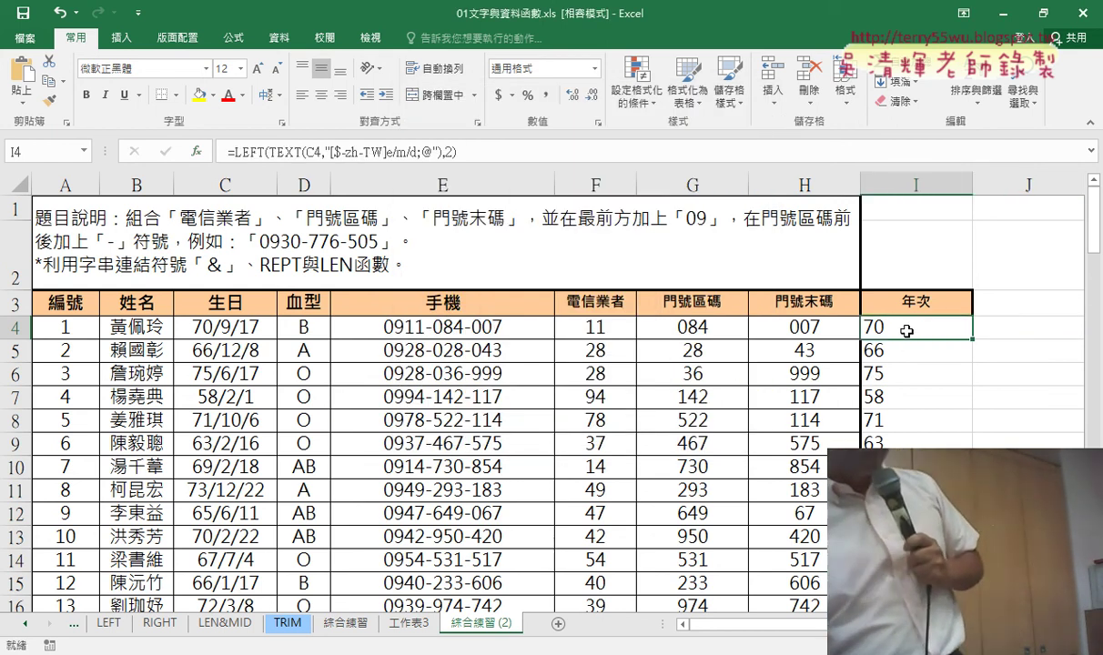
- Change I4's formula to =VALUE(LEFT(TEXT(C4,"[$-zh-TW]e/m/d;@"),2))
click(234, 153)
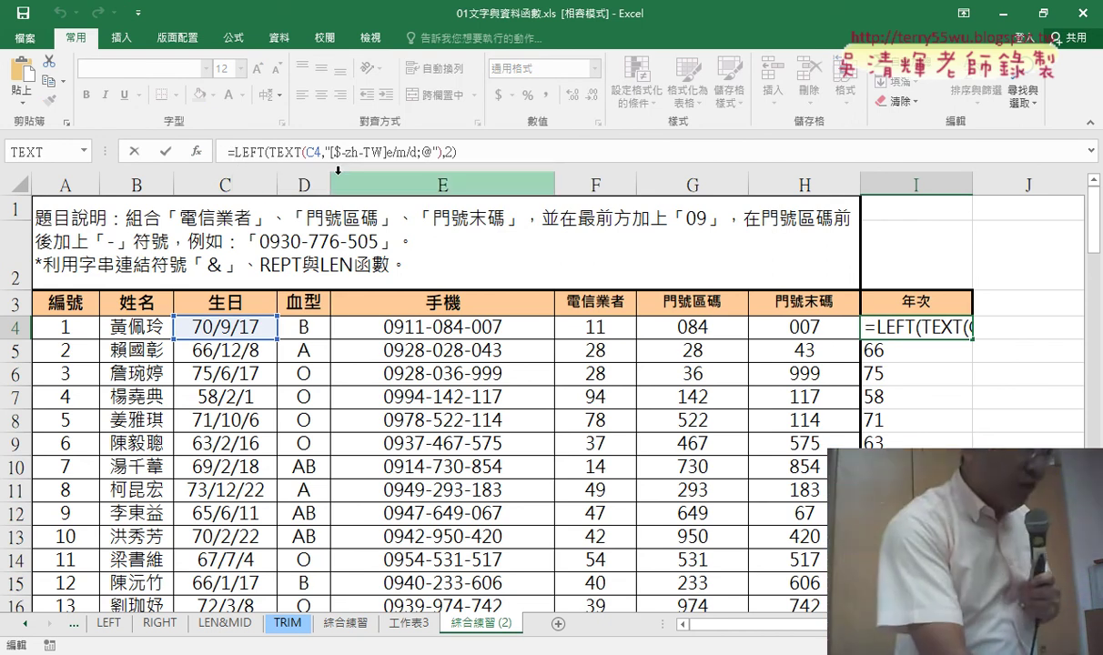
text(v)
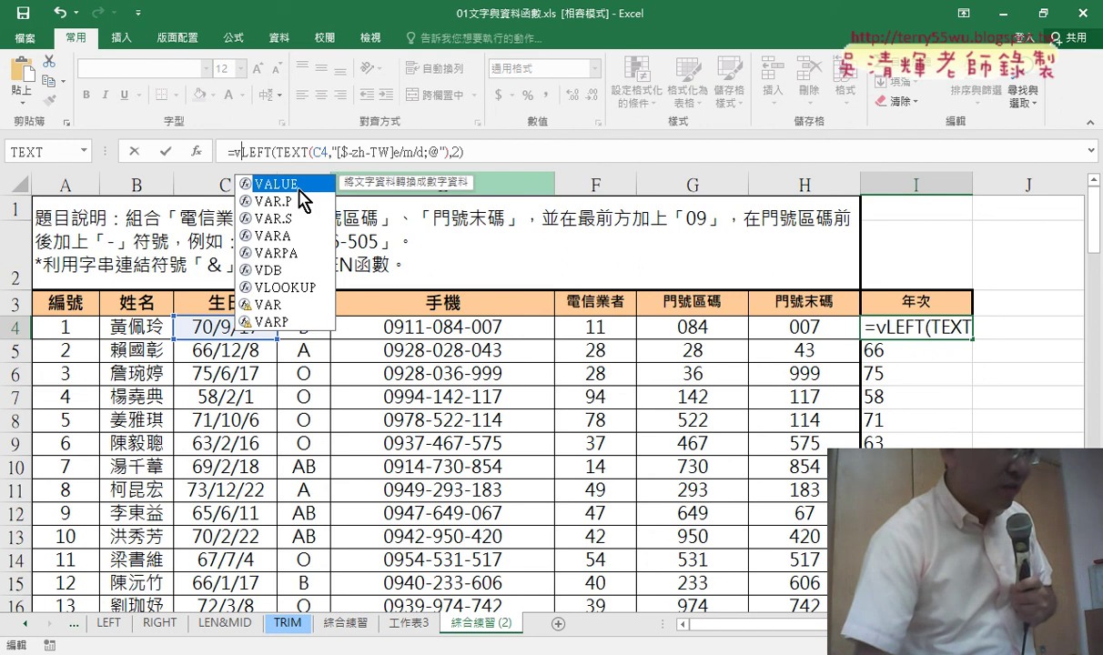
double_click(299, 186)
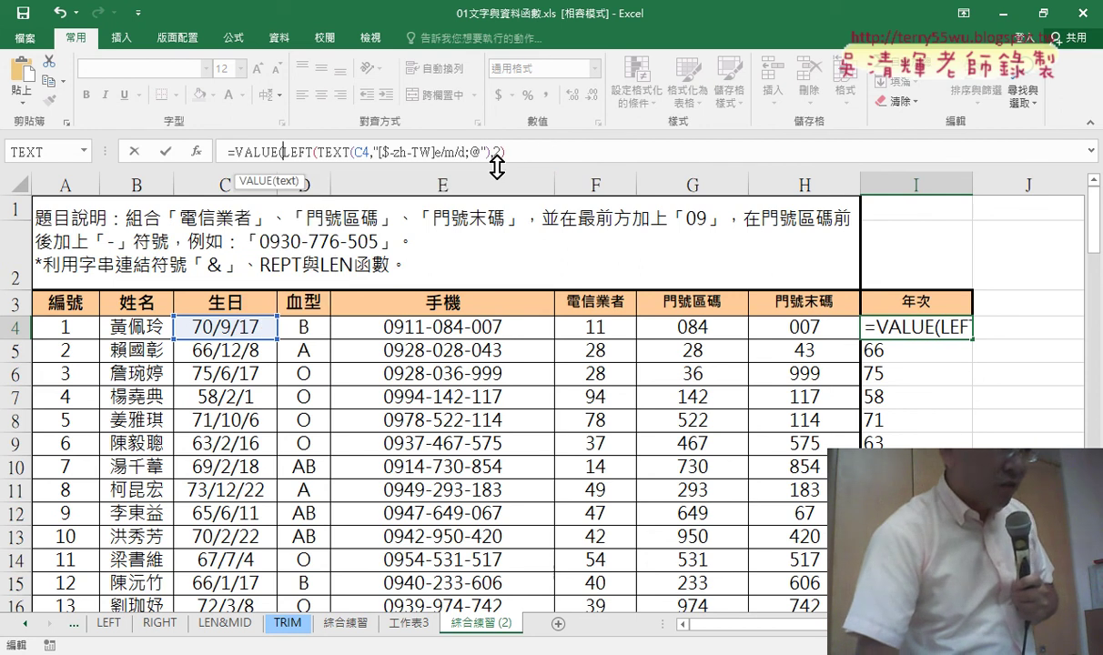
click(547, 155)
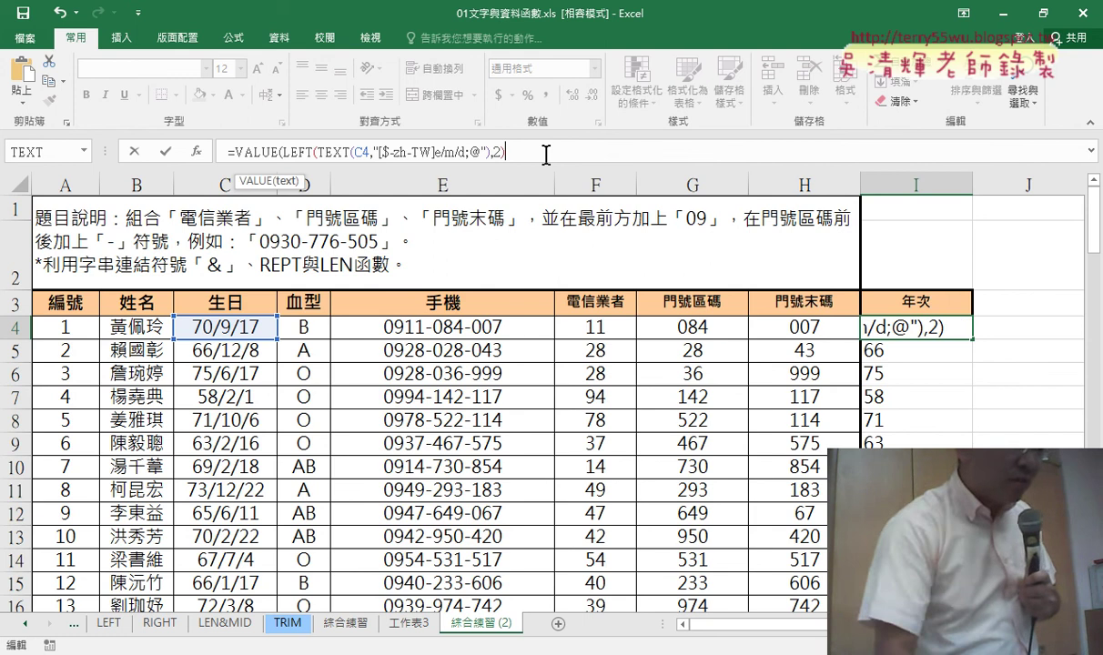
text())
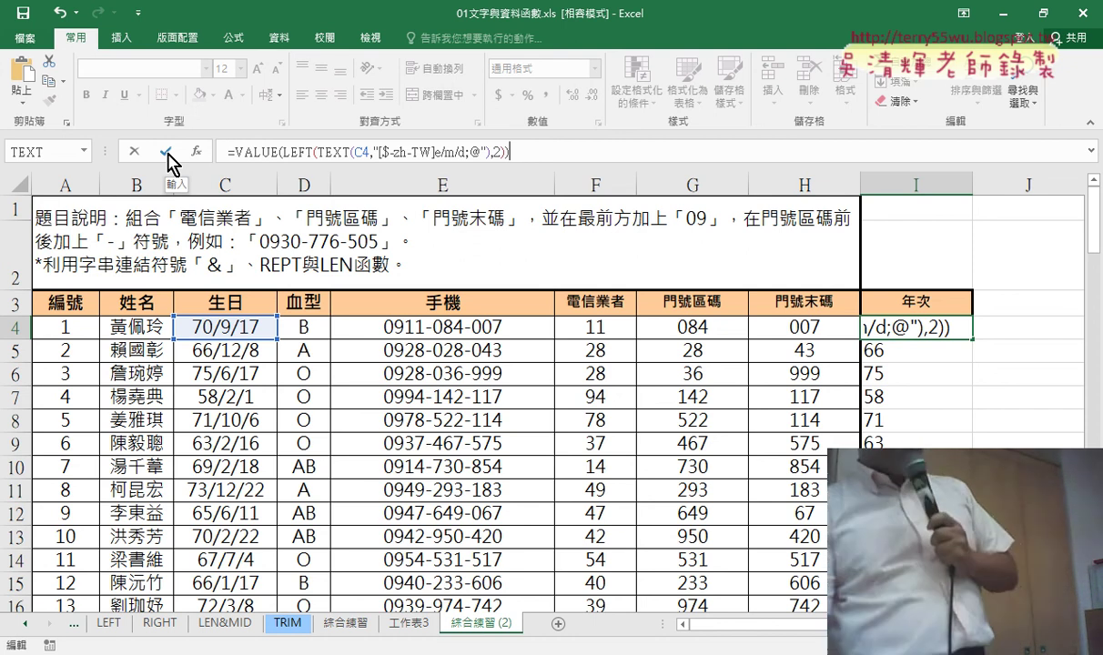
click(169, 162)
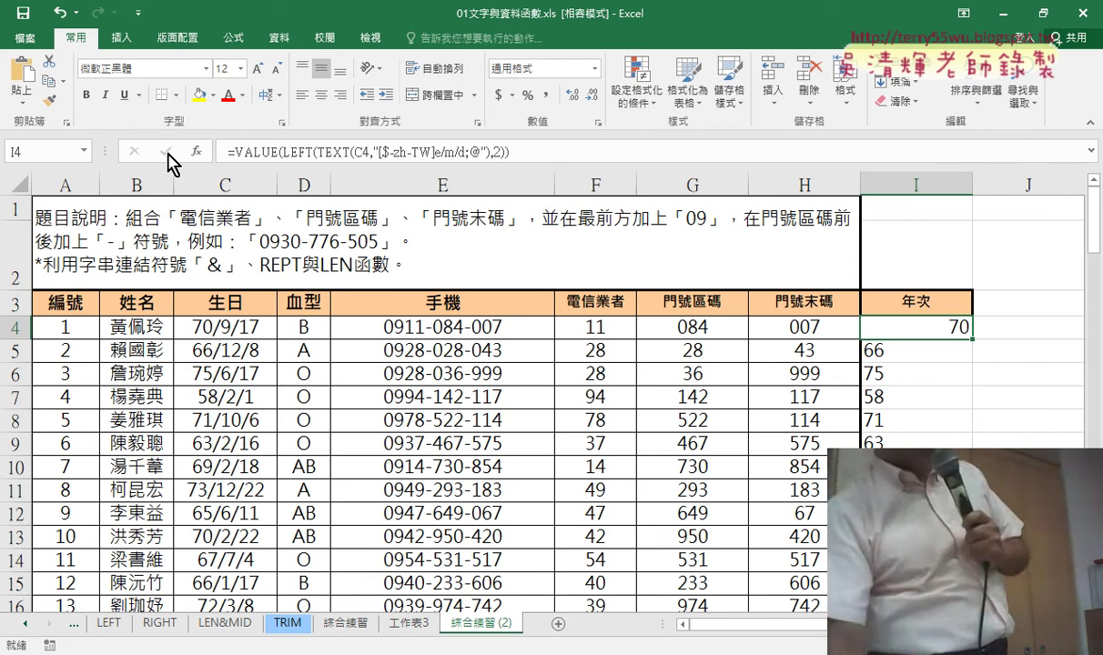
- Copy the numeric VALUE formula from I4 down the whole 年次 column
double_click(973, 338)
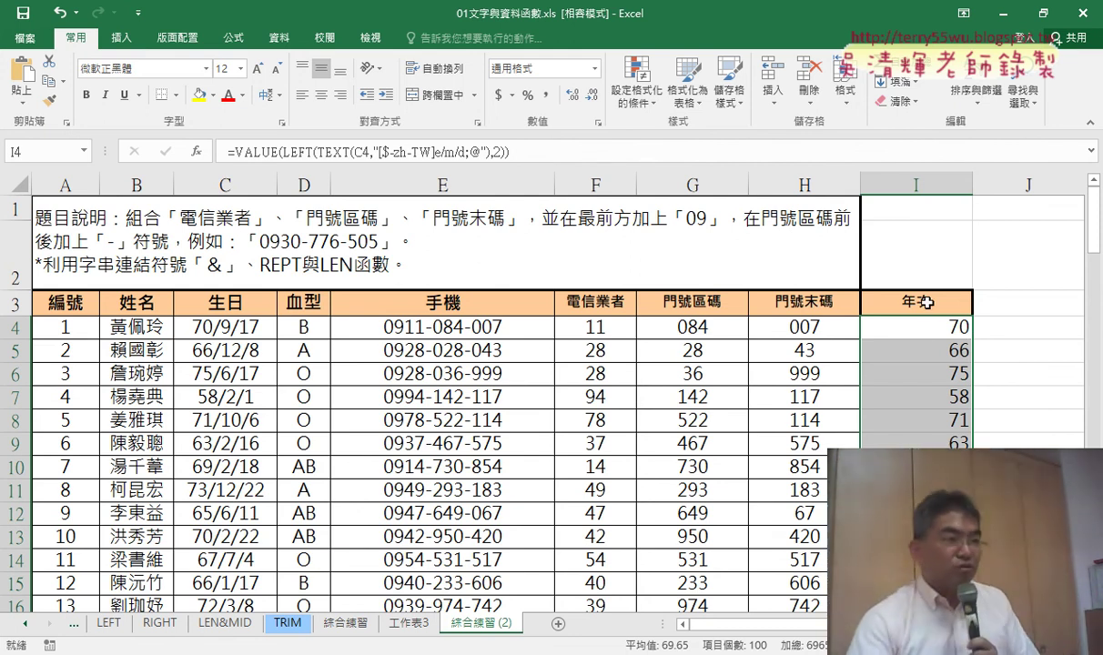
drag(693, 443, 693, 327)
click(595, 327)
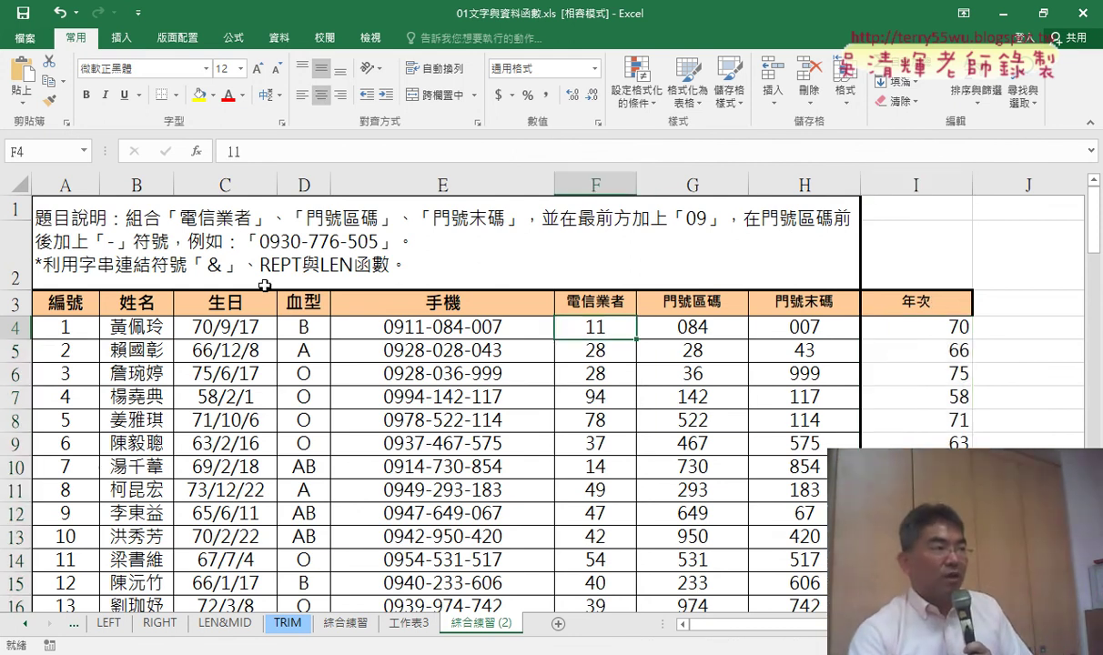
- Create a blank PivotTable on a new worksheet from source range A3:I103
click(121, 38)
click(41, 82)
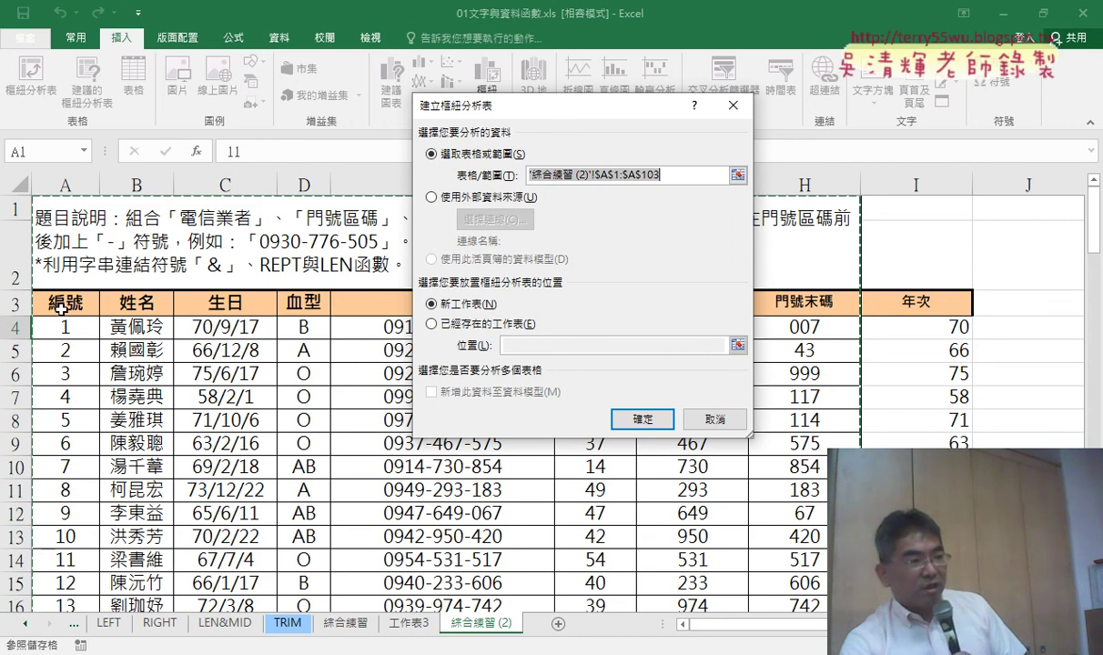
mouse_move(55, 310)
mouse_down()
mouse_move(849, 324)
mouse_move(915, 583)
mouse_move(915, 557)
mouse_up()
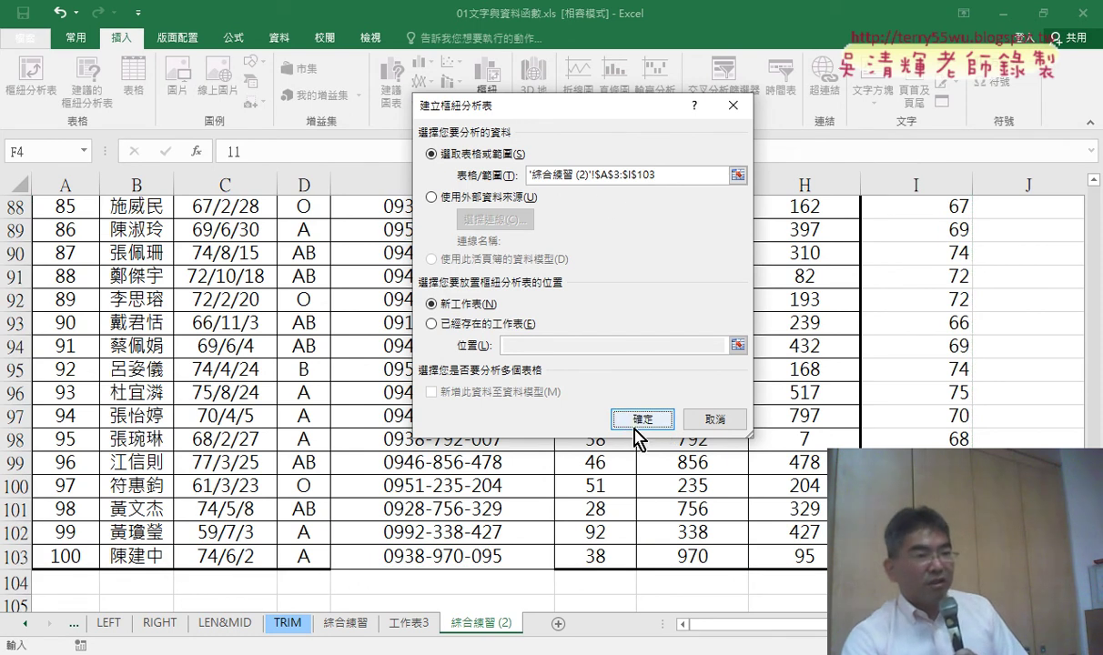
click(619, 417)
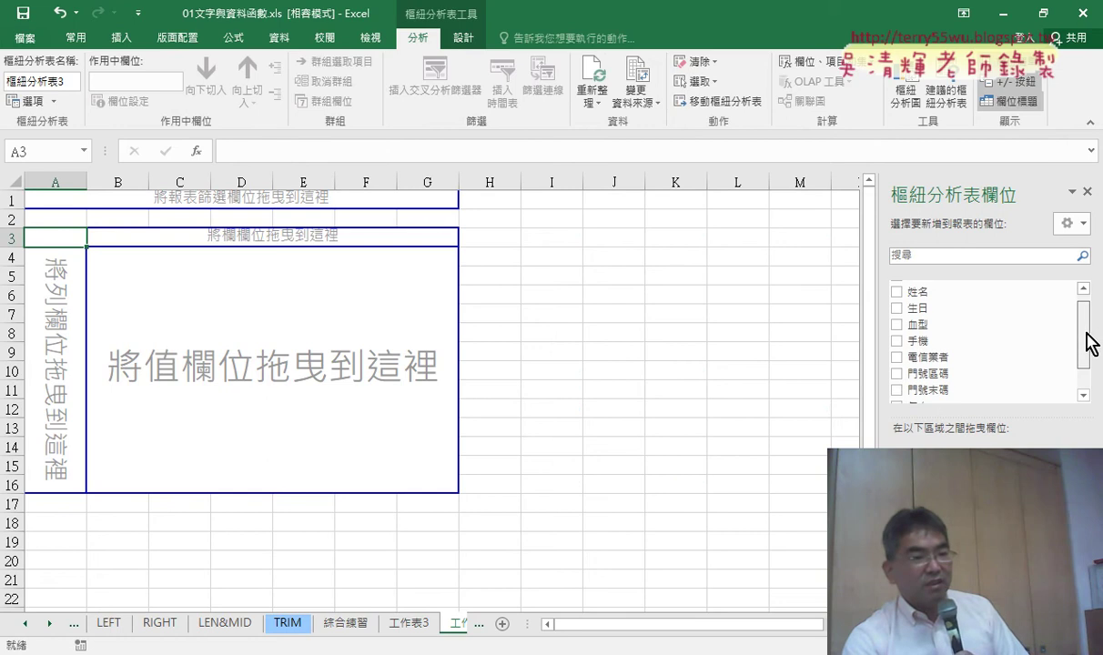
- Put 年次 in Values so each year from 58 up shows a 計數 - 年次 count
scroll(907, 371, down, 1)
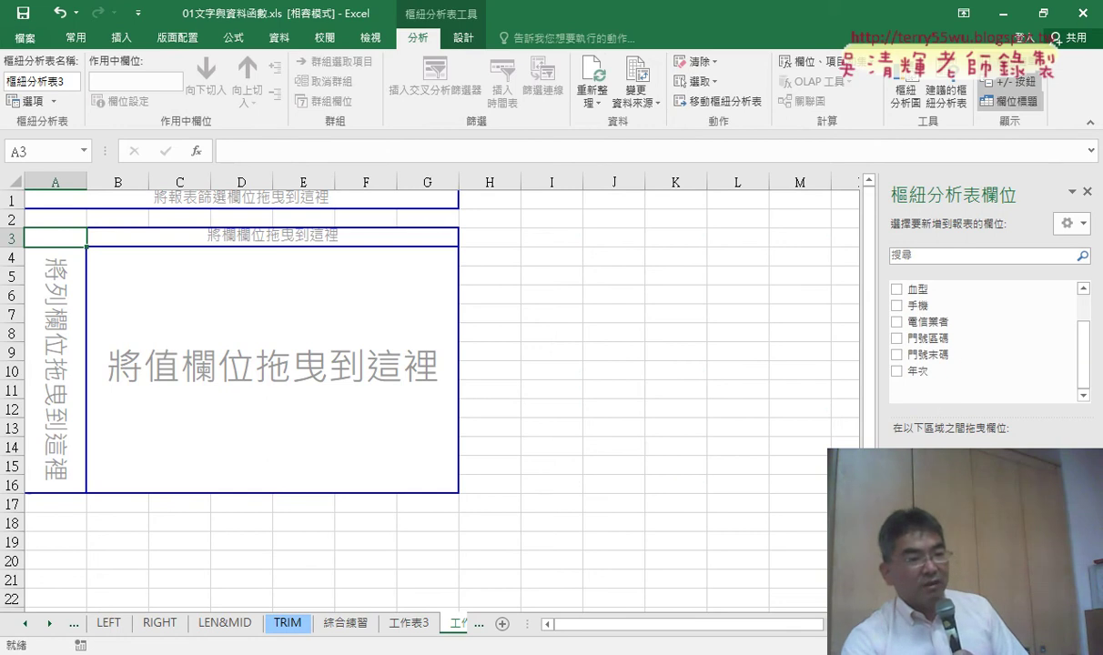
click(929, 374)
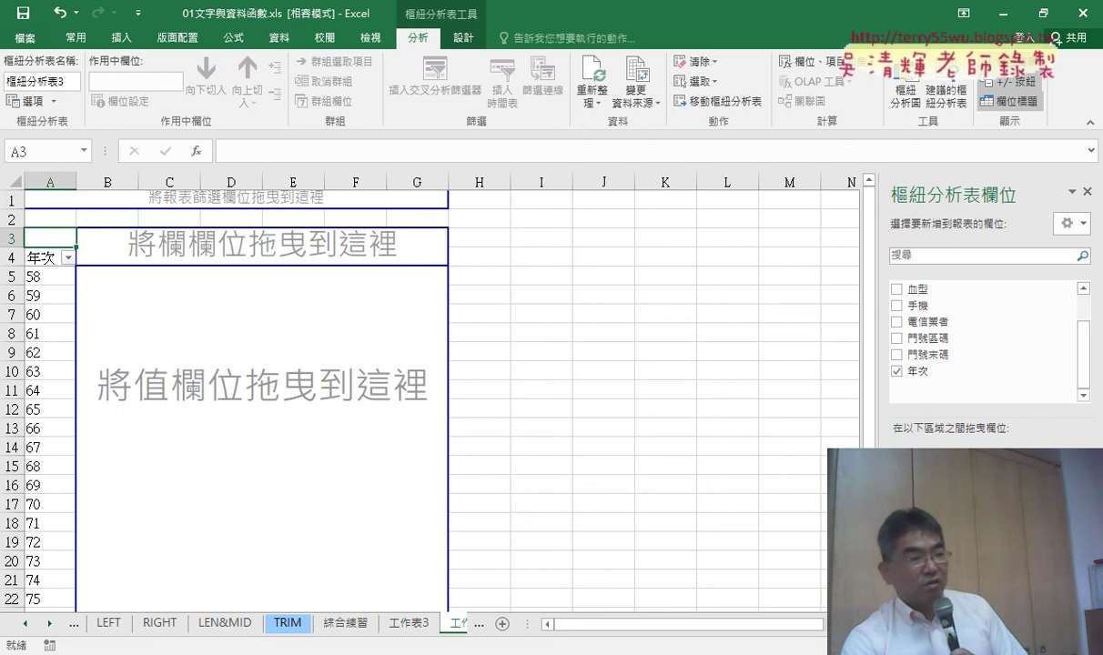
drag(919, 546, 1001, 582)
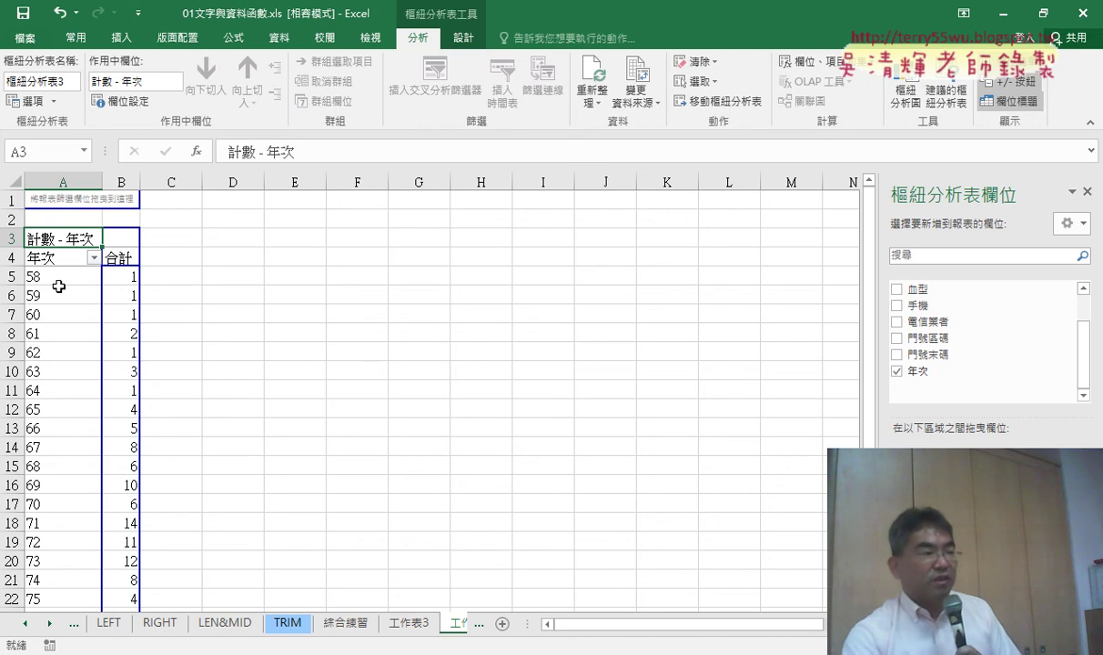
click(53, 281)
right_click(54, 280)
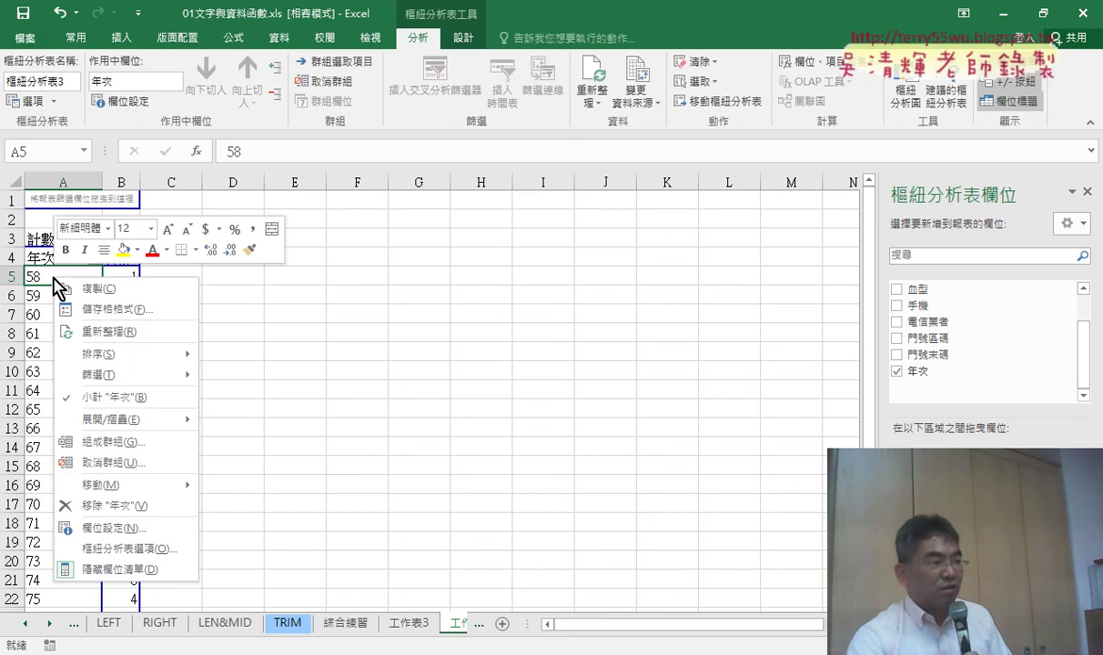
click(105, 442)
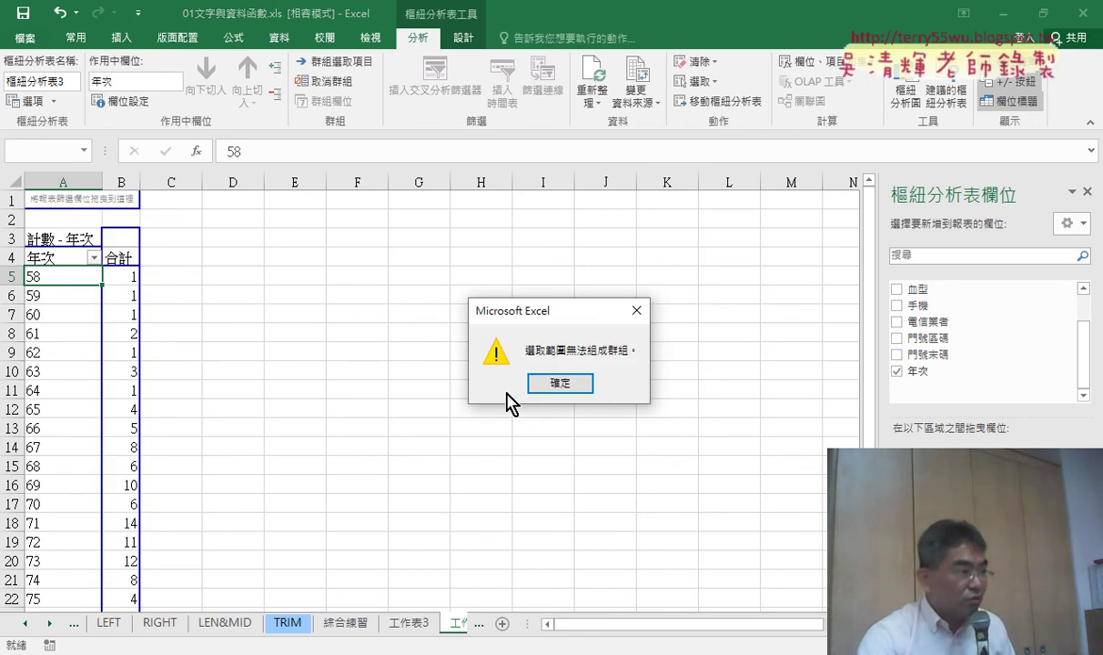
click(549, 386)
click(47, 259)
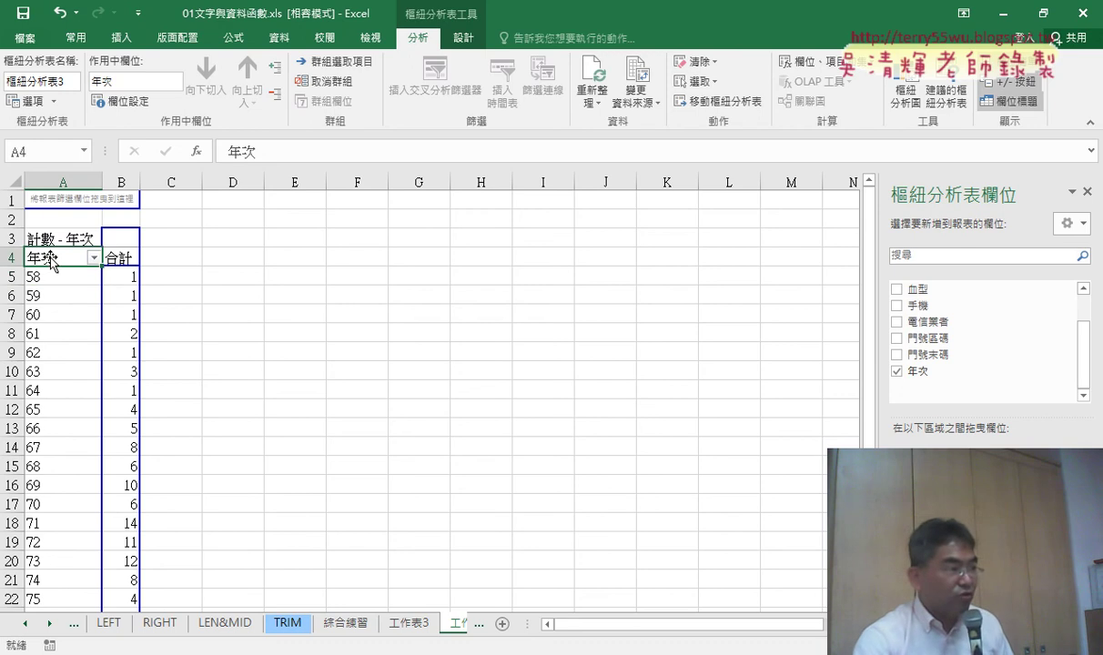
right_click(50, 259)
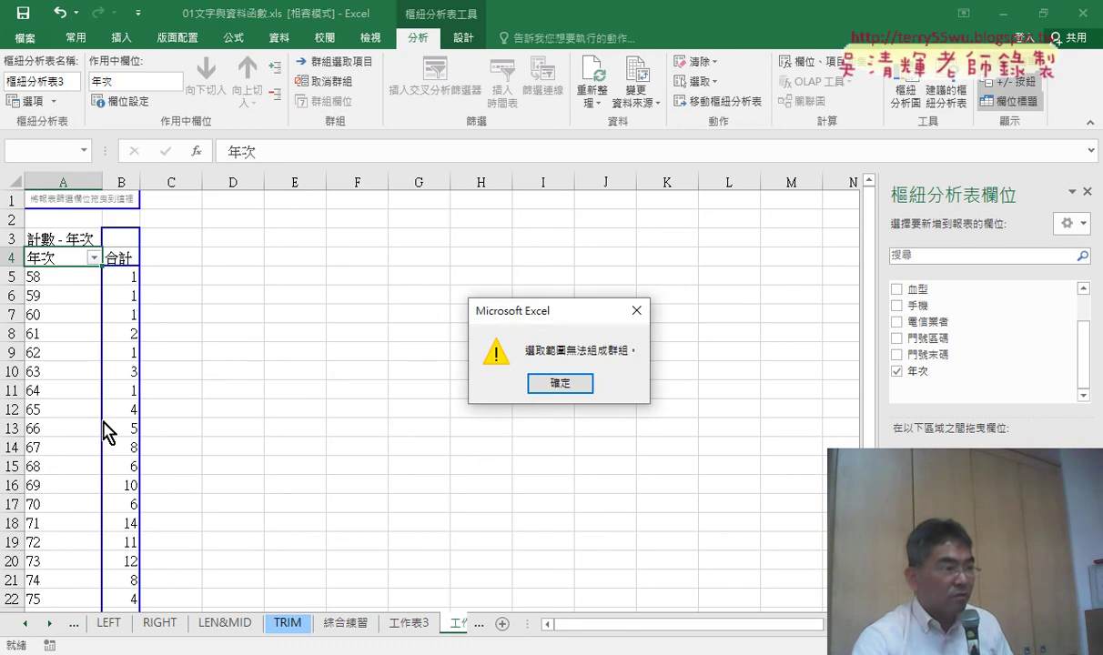
click(559, 382)
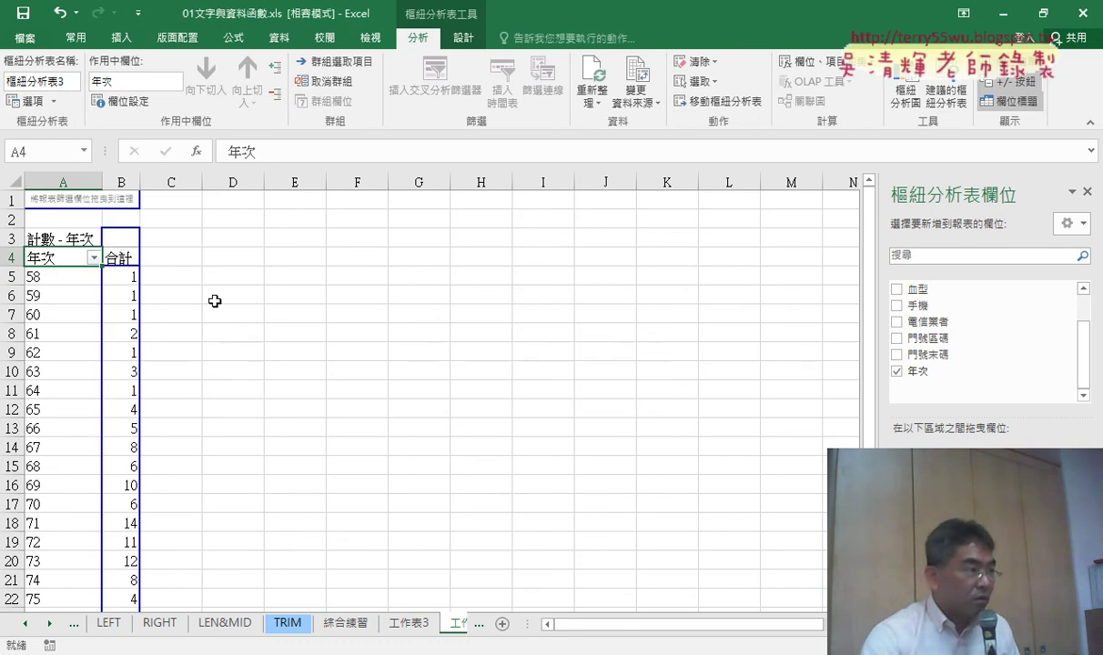
click(61, 281)
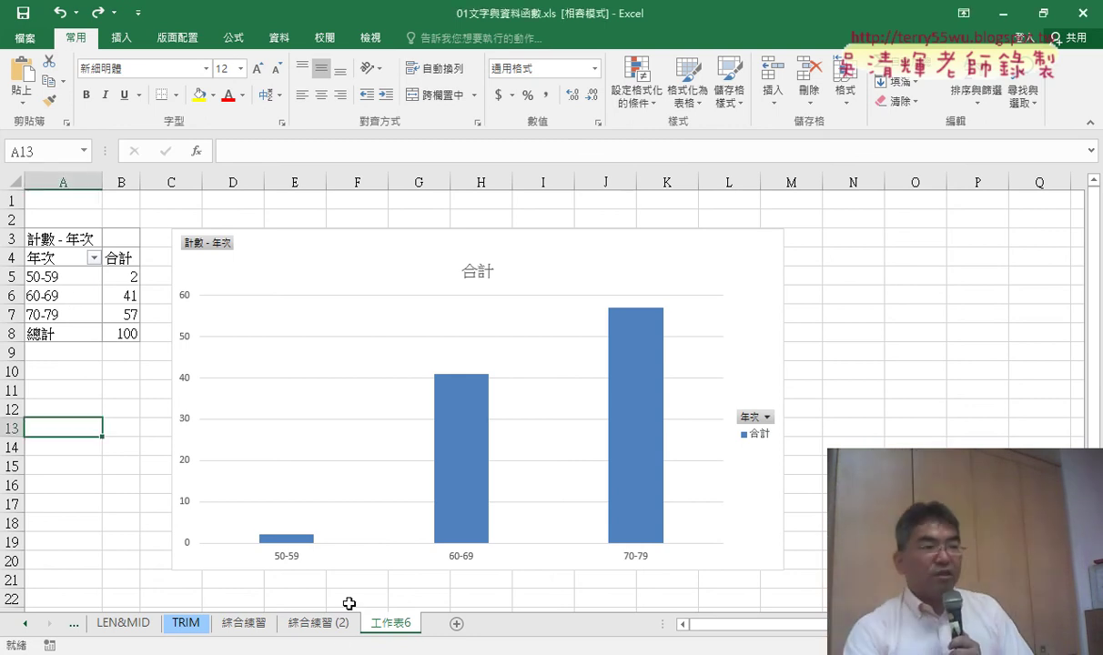
- Widen the 年次 column I on 綜合練習 (2) and check the formula in I4
click(315, 623)
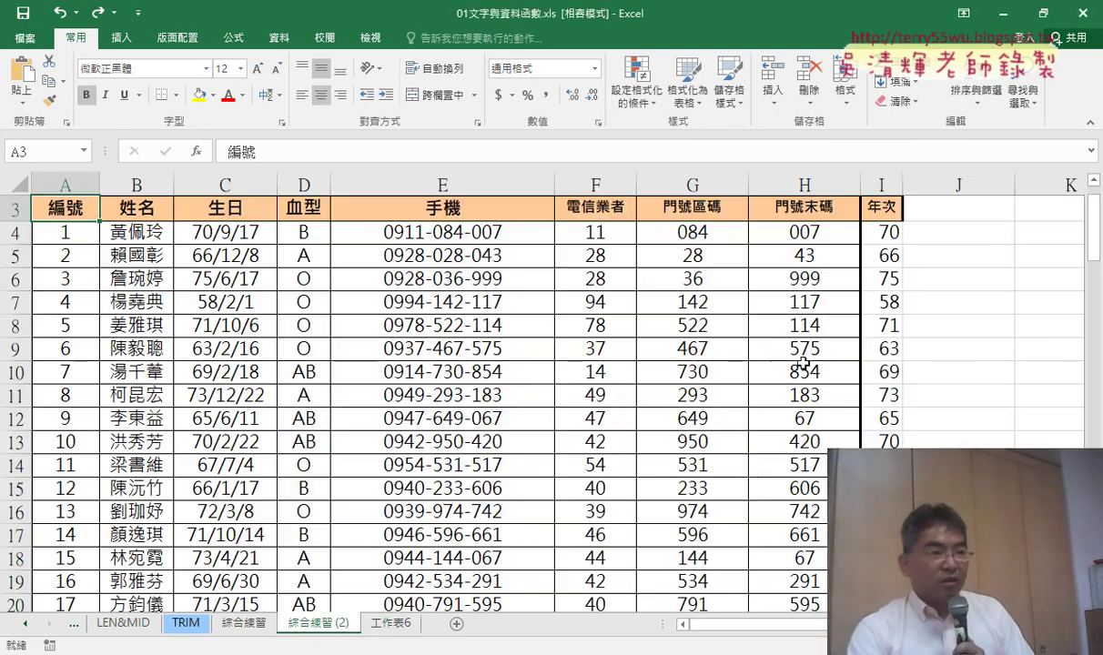
click(883, 207)
key(ctrl+shift+Down)
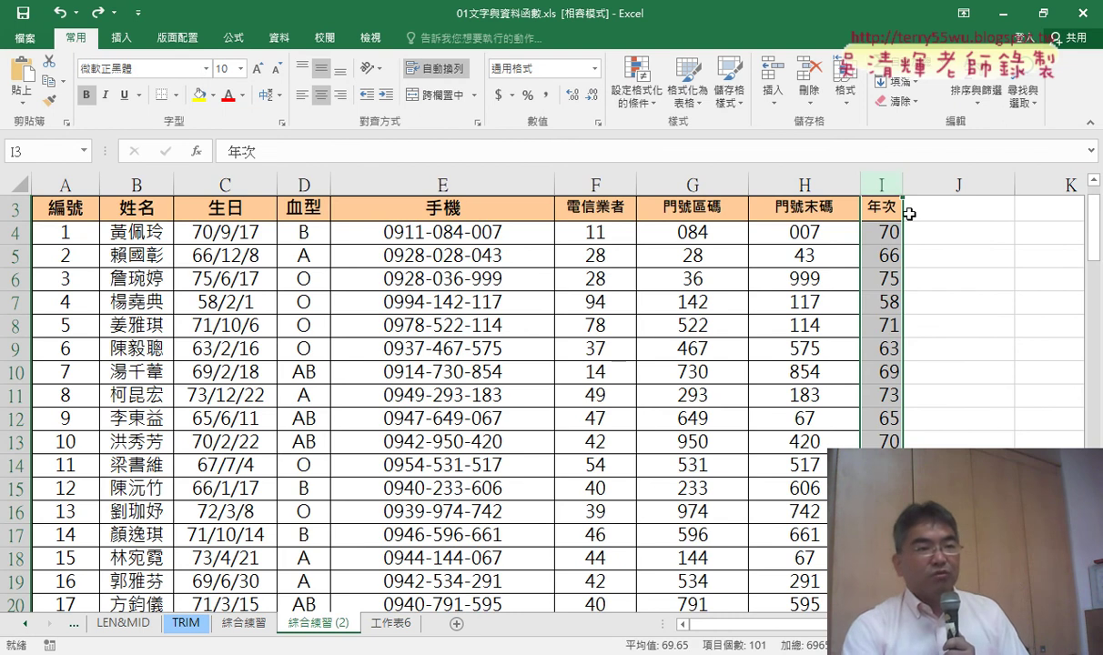
drag(901, 184, 948, 185)
click(926, 237)
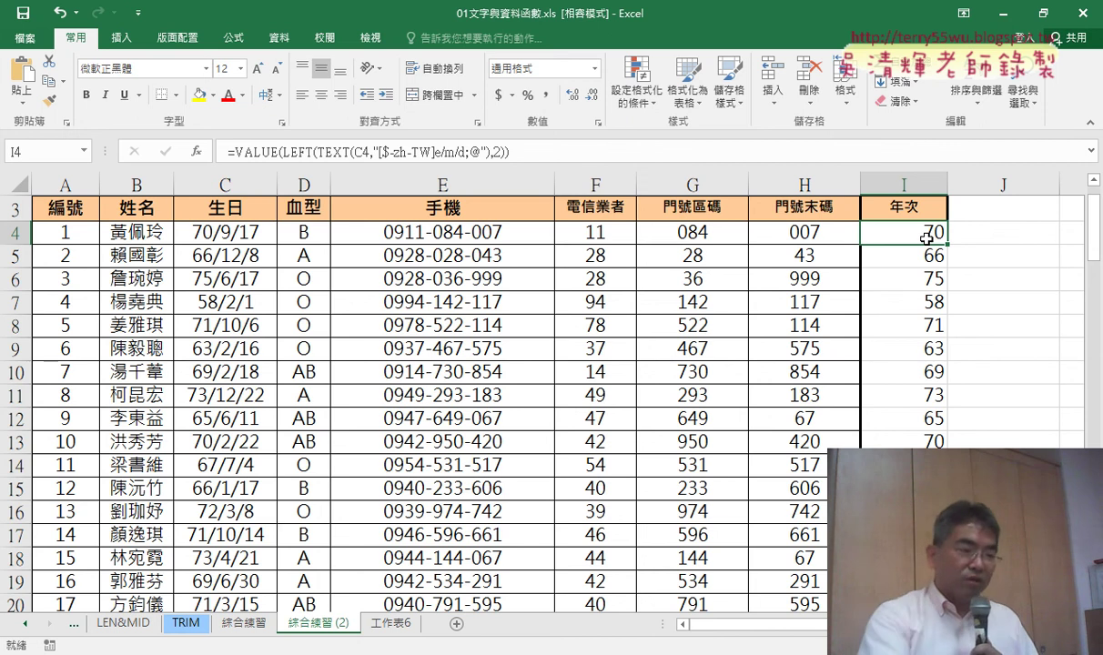
- Review the A3:B8 pivot and column chart on 工作表6, then return to 綜合練習 (2)
click(405, 627)
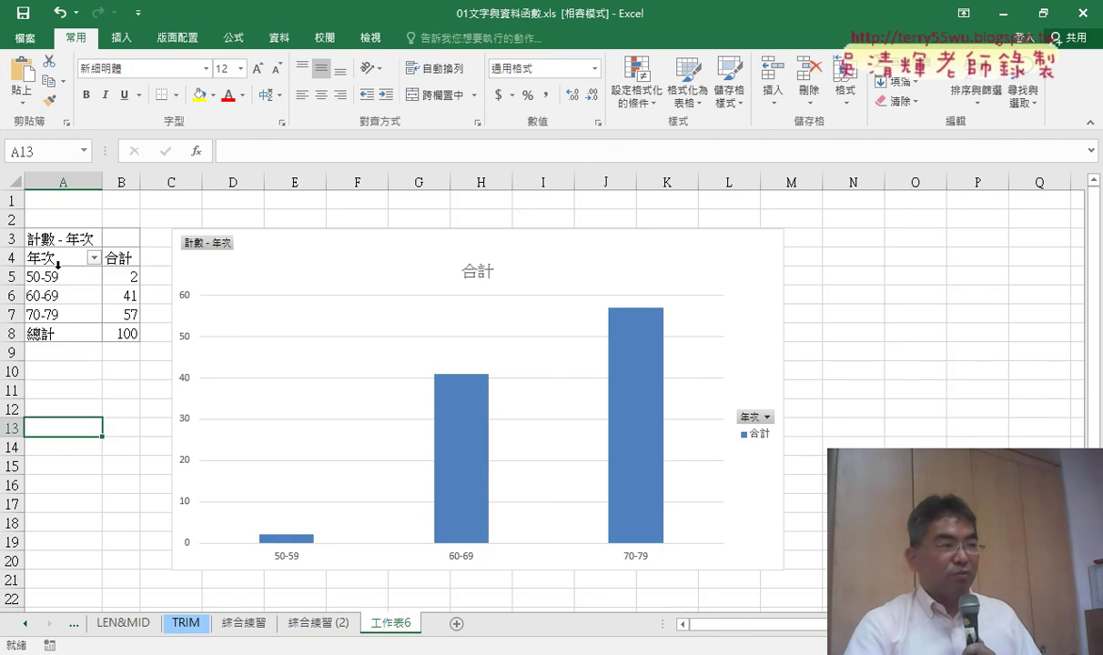
drag(127, 335, 41, 239)
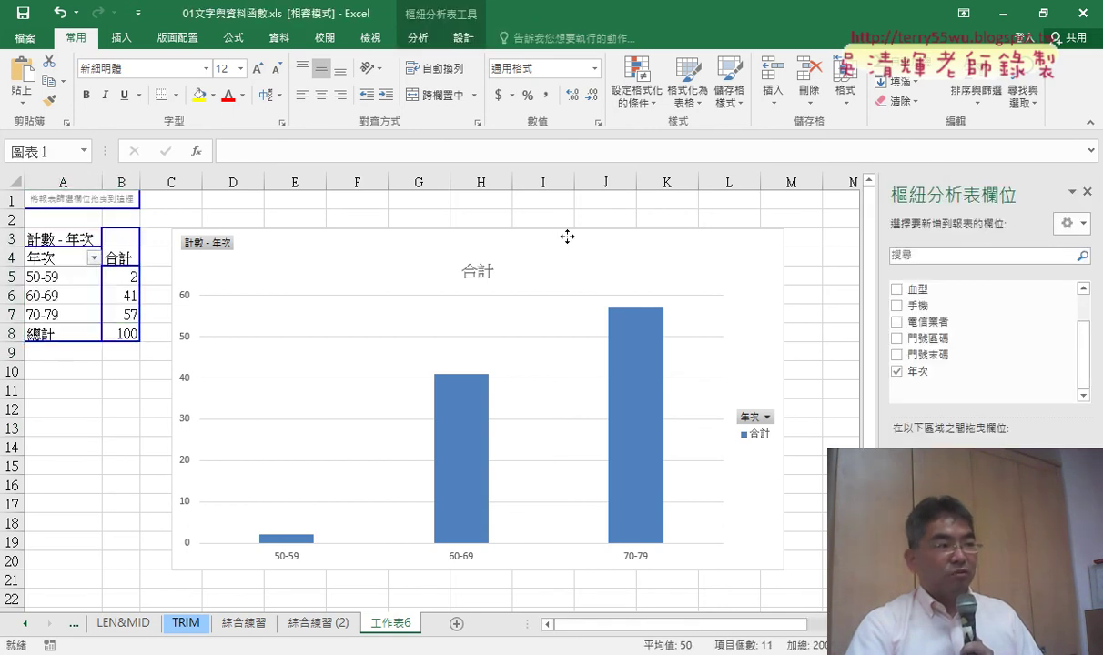
drag(565, 259, 569, 222)
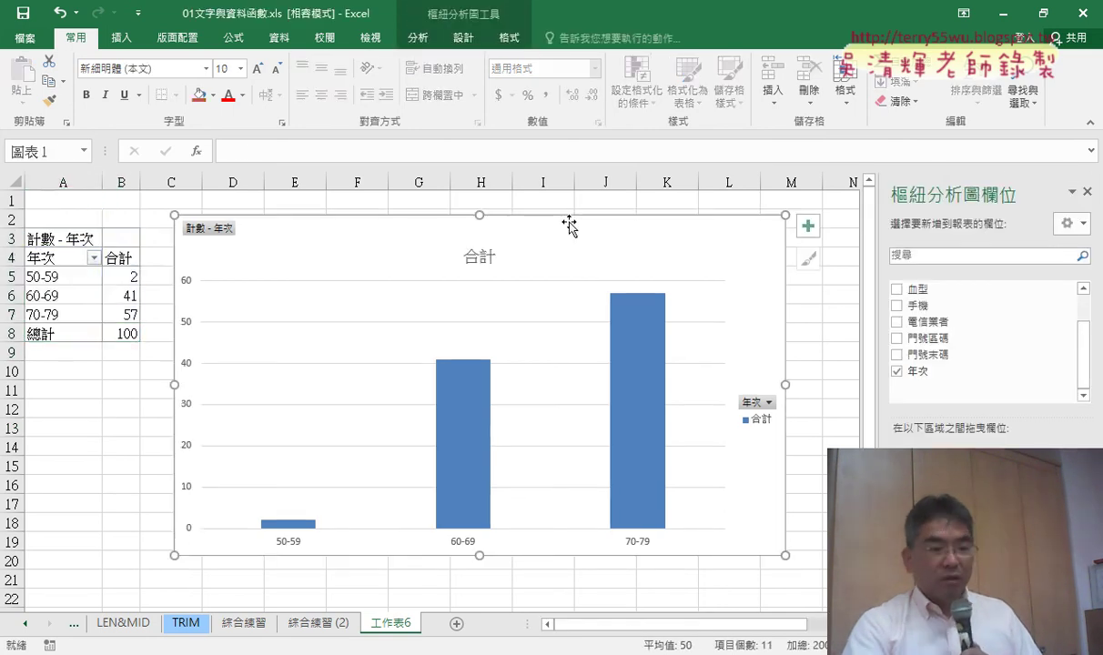
click(323, 625)
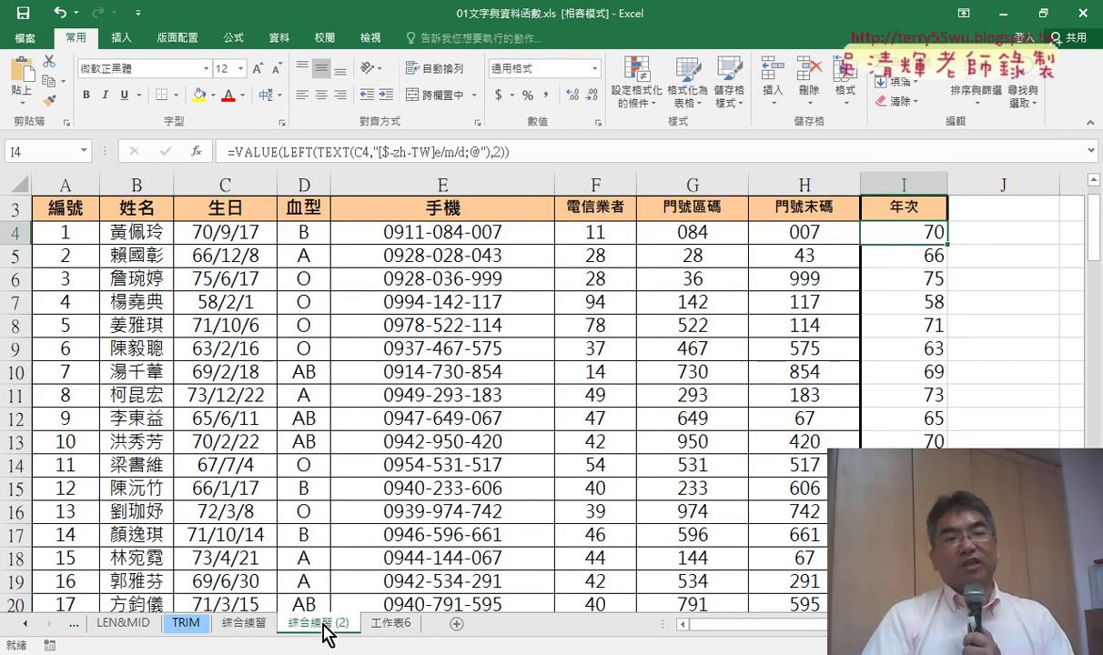
- Make rough drag selections of the data table starting from the 編號 header A3
click(926, 175)
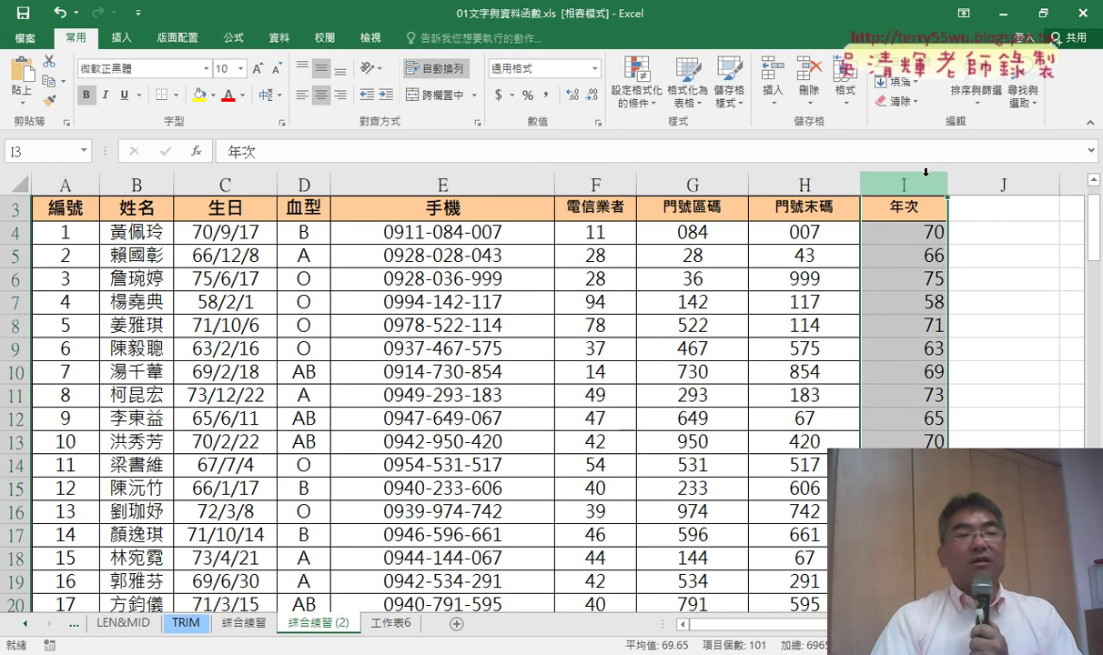
scroll(425, 347, up, 1)
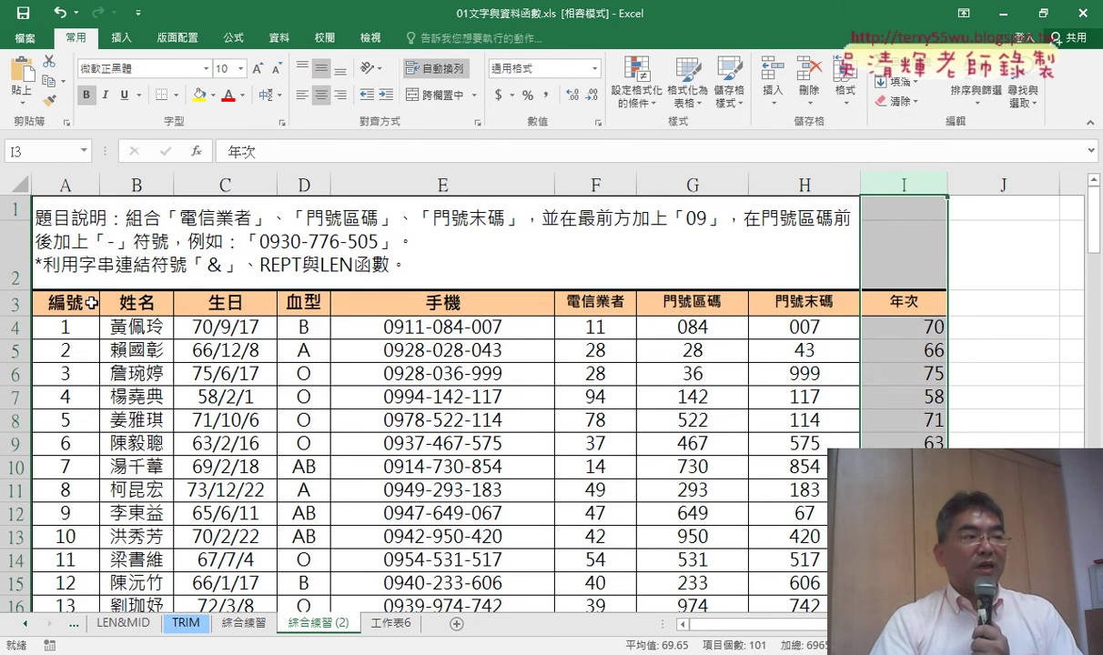
mouse_move(66, 301)
mouse_down()
mouse_move(970, 301)
mouse_move(901, 583)
mouse_up()
click(120, 37)
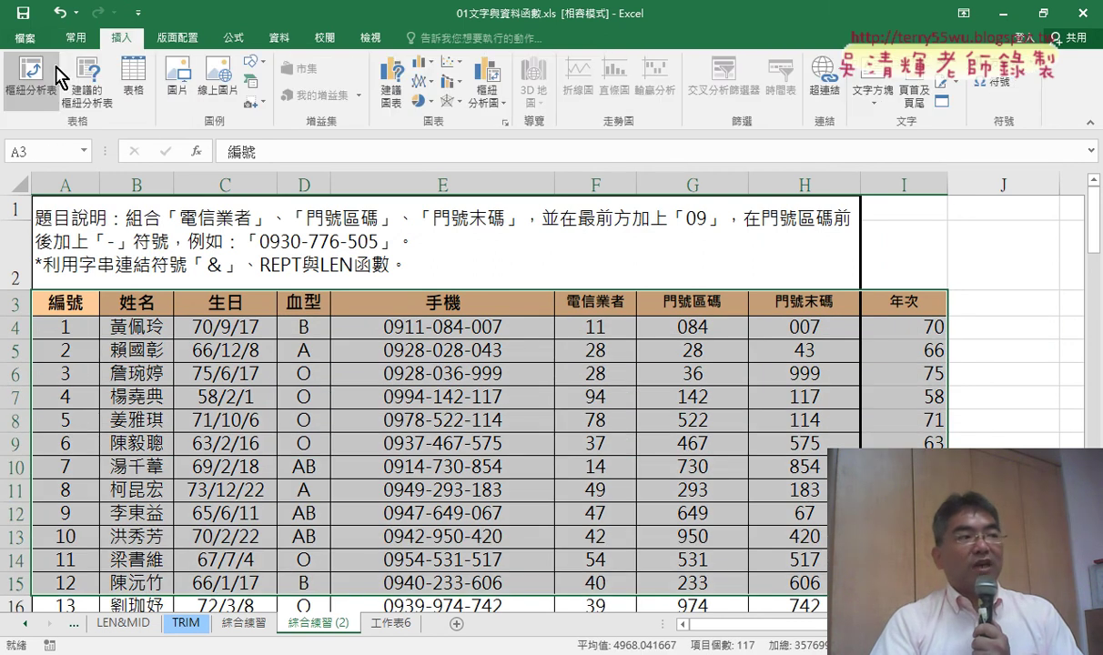
click(60, 300)
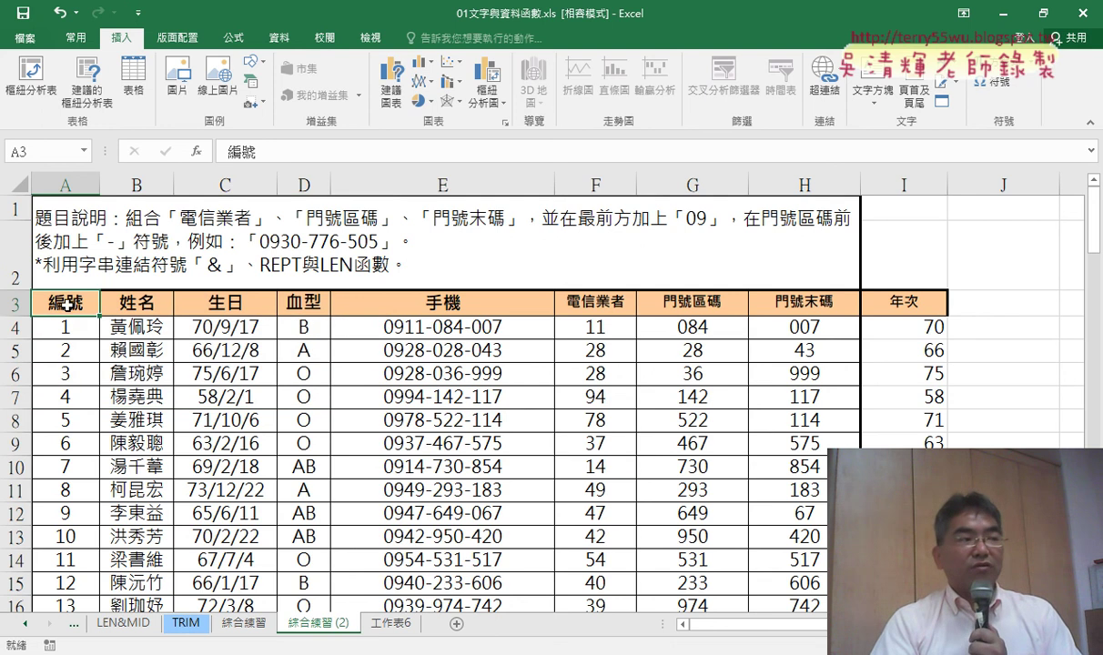
drag(64, 300, 901, 466)
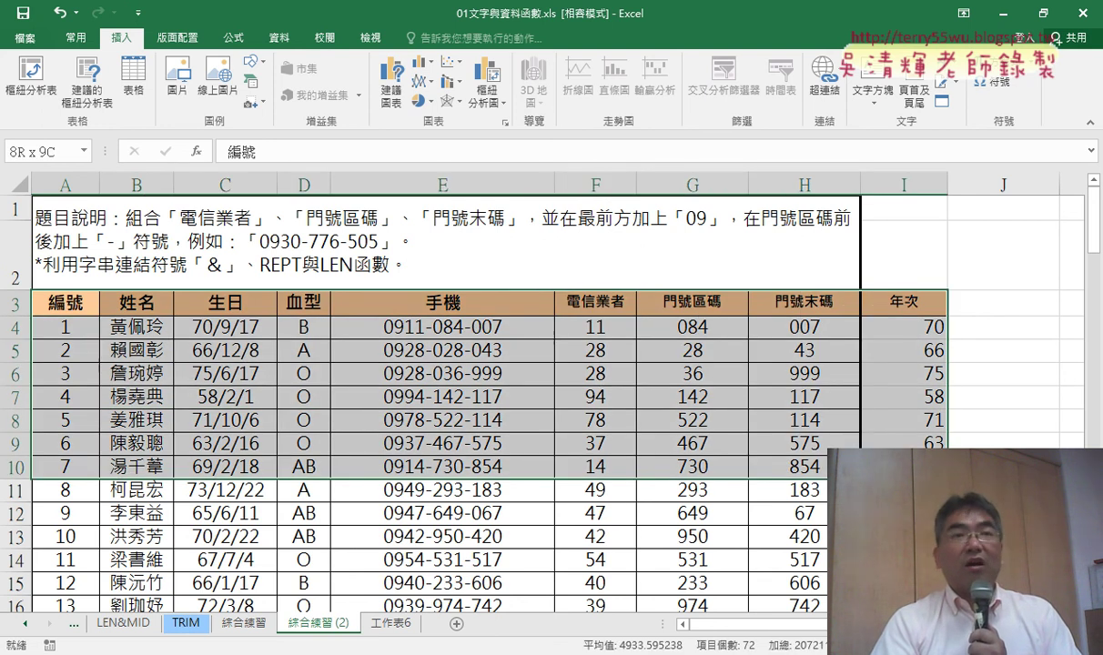
drag(882, 447, 309, 389)
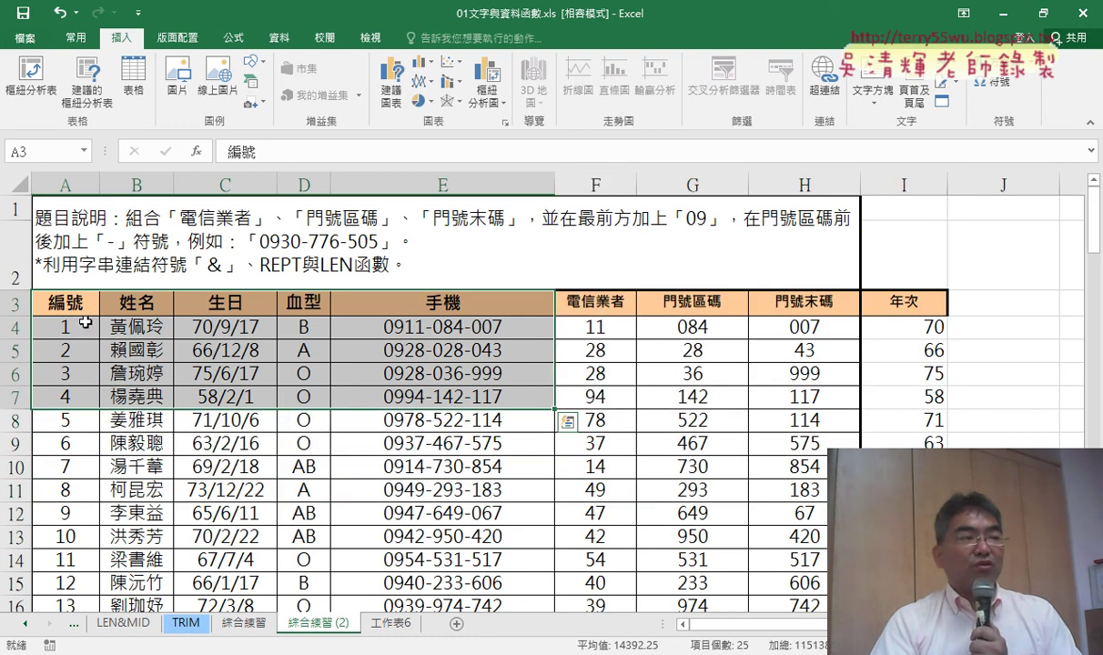
- Select the full data range A3:I103 using Ctrl+Shift+Right and Ctrl+Shift+Down
click(65, 303)
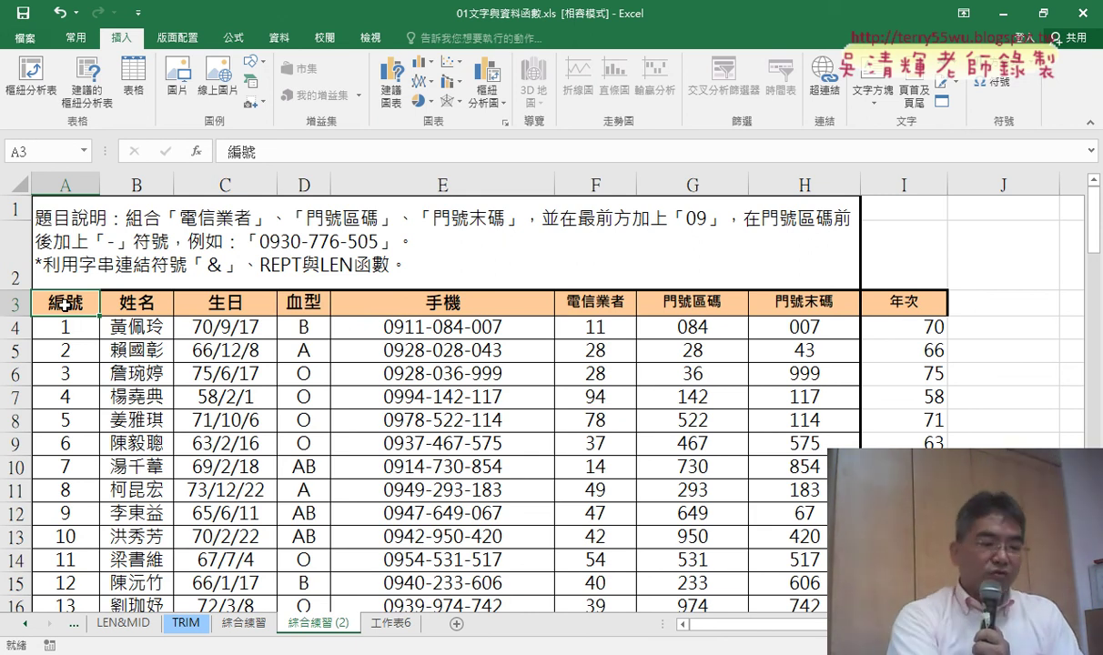
key(ctrl+shift+Right)
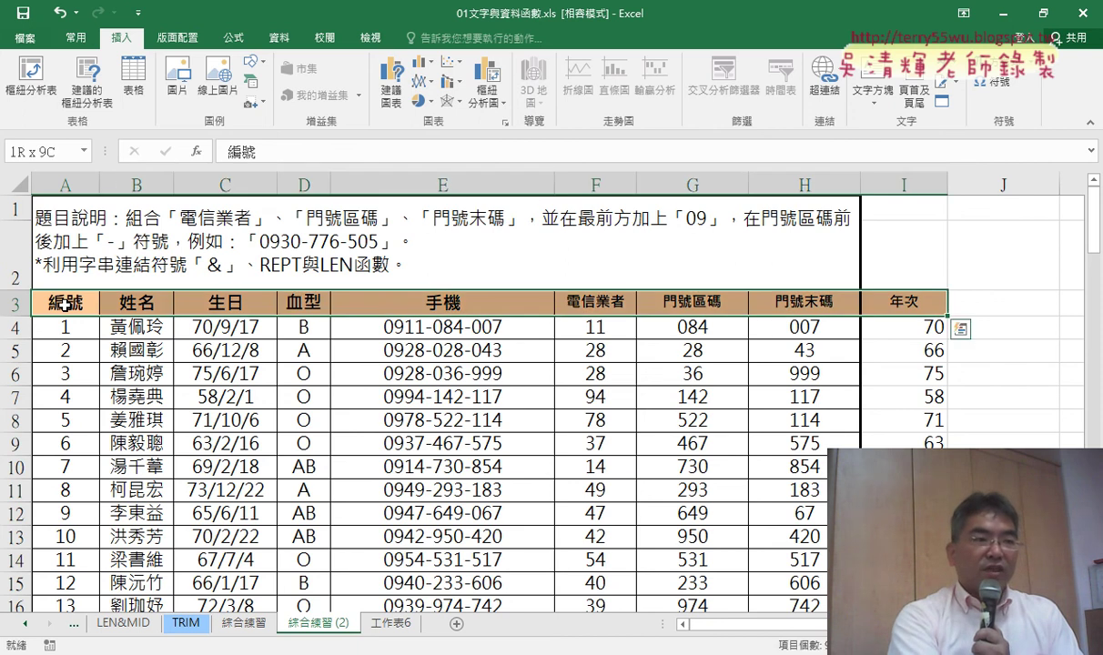
key(ctrl+shift+Down)
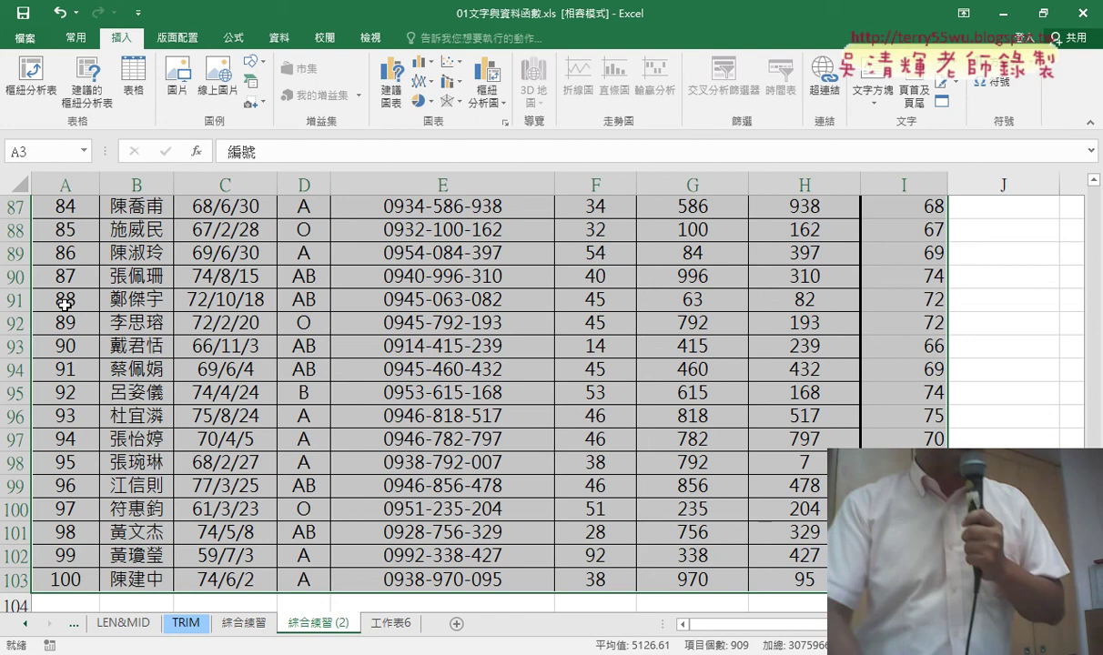
click(75, 38)
click(118, 41)
- Create a PivotTable from '綜合練習 (2)'!$A$3:$I$103 on new worksheet 工作表7
click(41, 91)
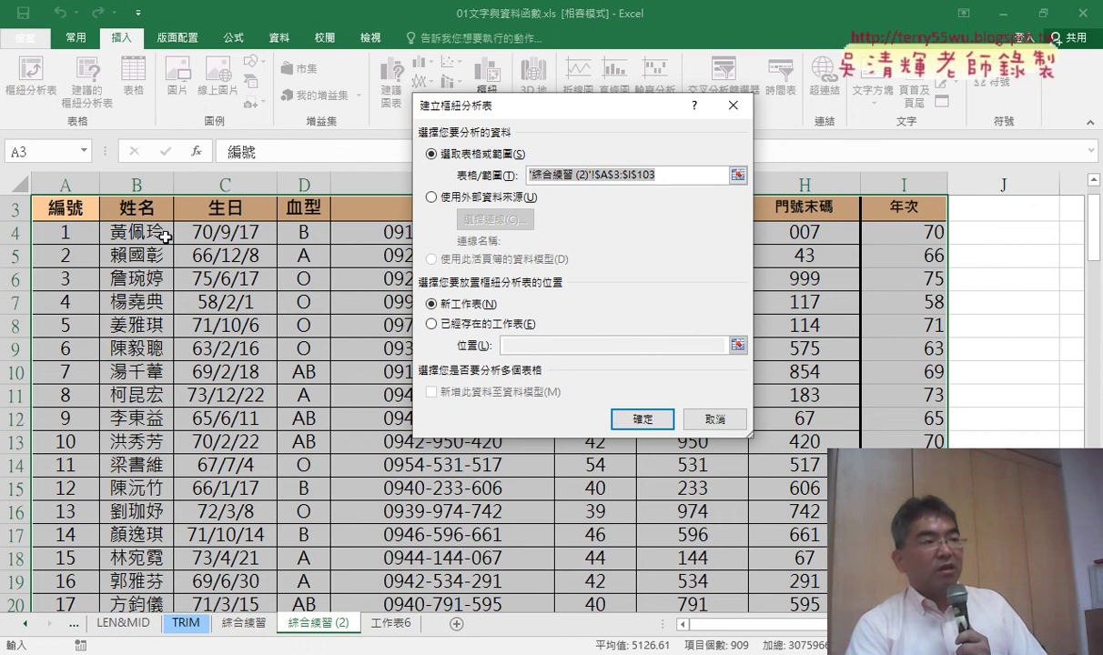
click(643, 419)
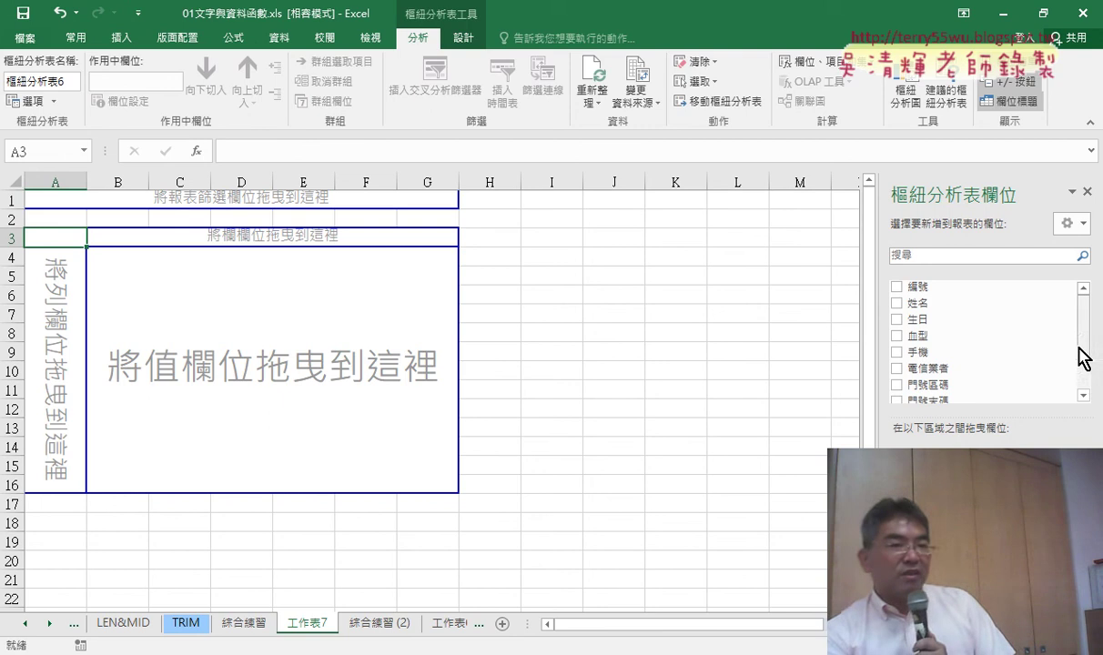
- Place 年次 in Rows and again in Values, giving counts 2, 41 and 57 per decade
drag(1083, 357, 1086, 394)
mouse_move(948, 379)
mouse_down()
mouse_move(930, 419)
mouse_move(54, 364)
mouse_up()
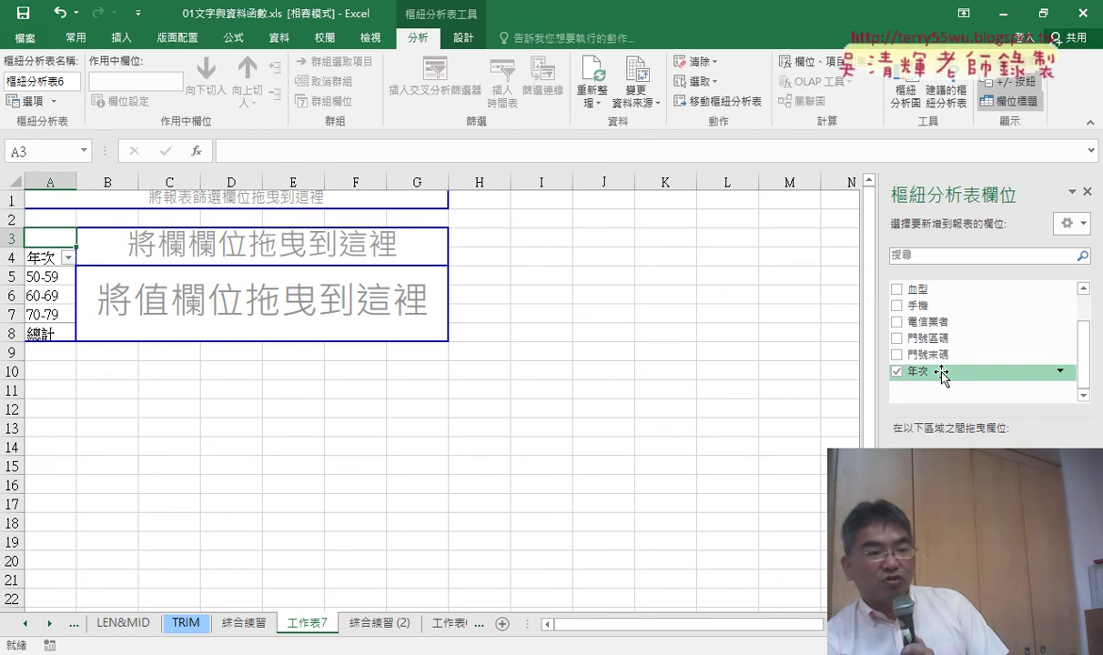
drag(942, 376, 65, 285)
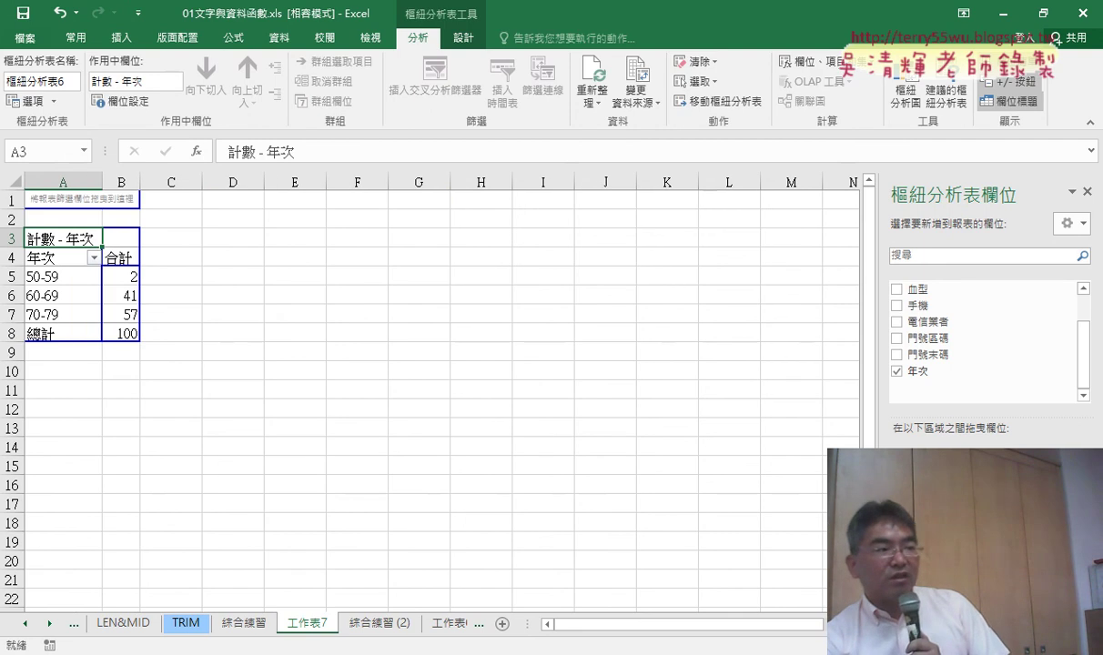
- Ungroup the 年次 rows and switch the value field summary from count to 加總 (Sum)
right_click(58, 268)
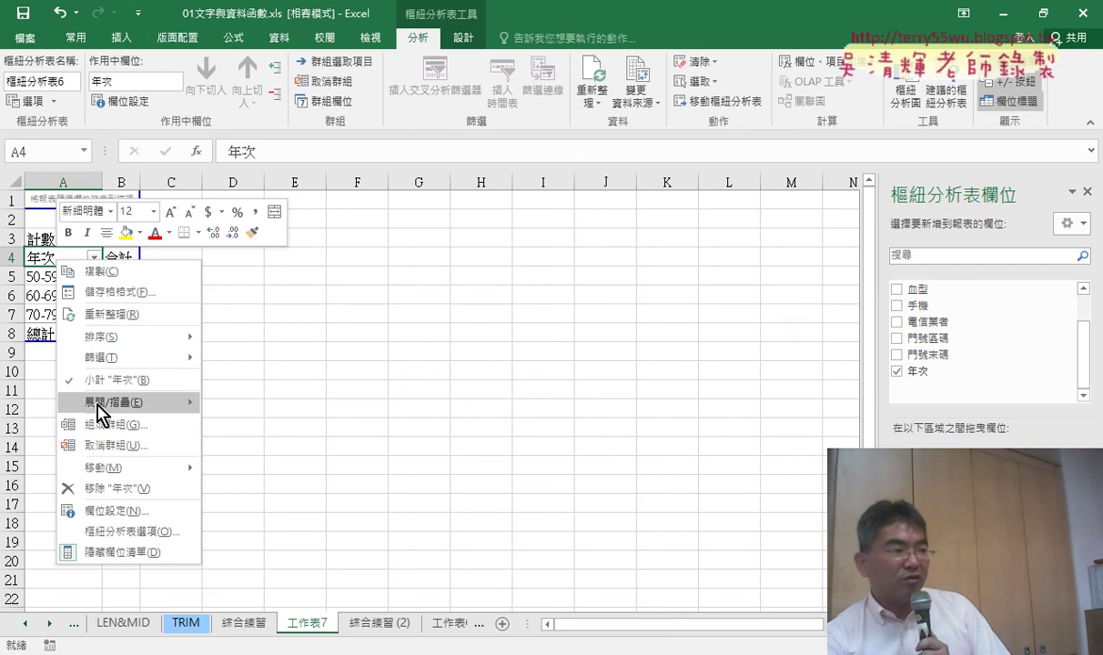
click(111, 445)
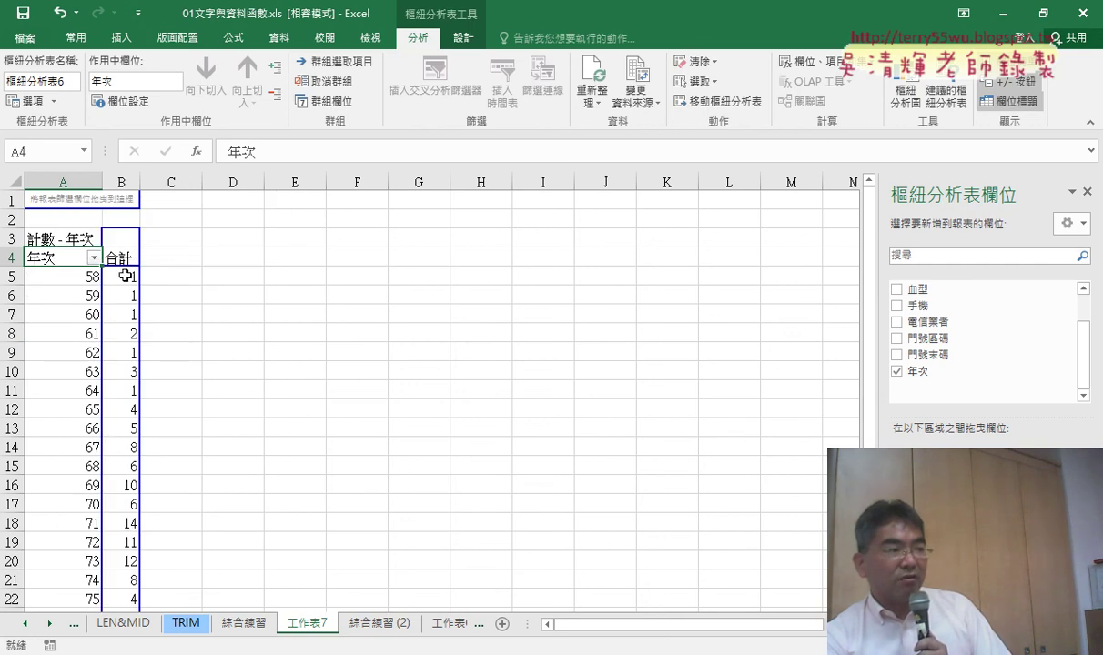
right_click(126, 289)
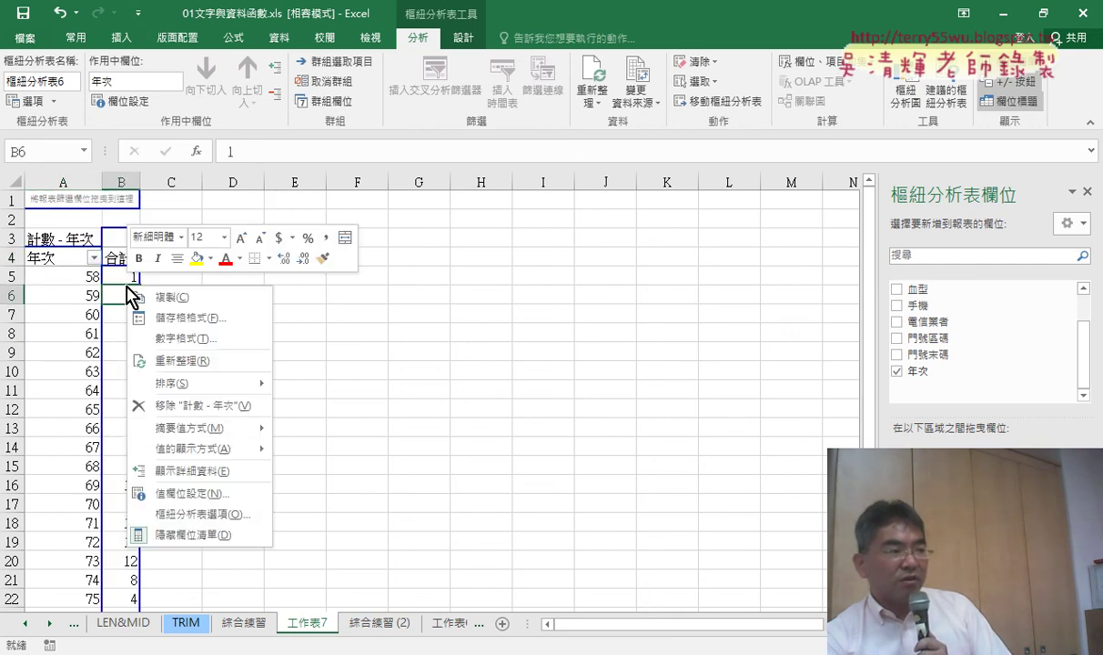
click(214, 496)
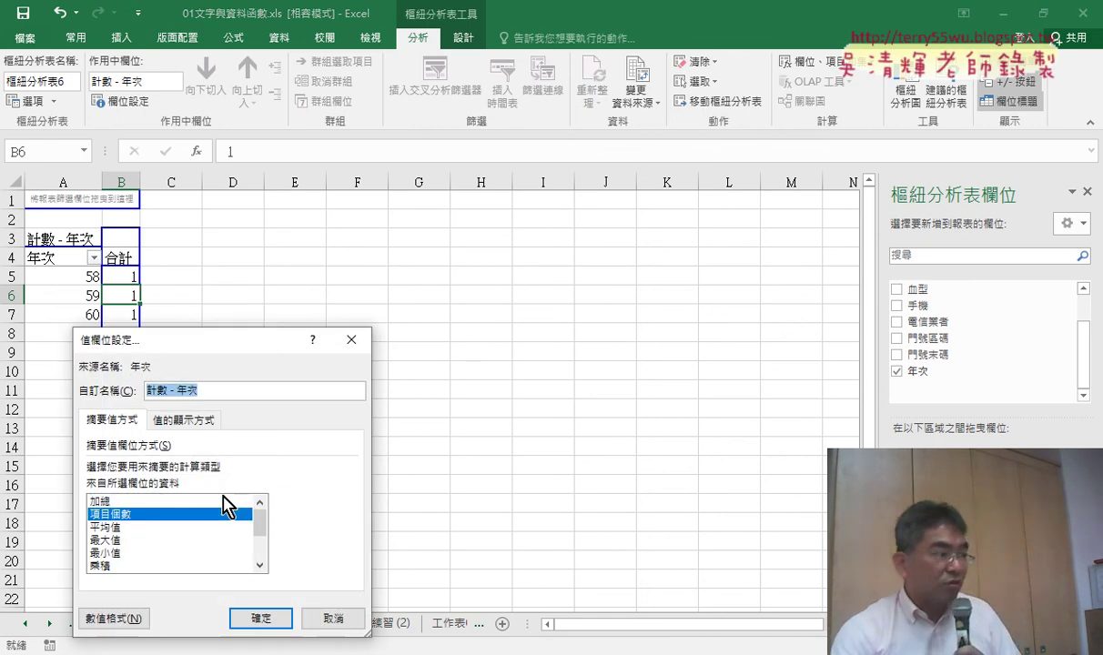
click(173, 501)
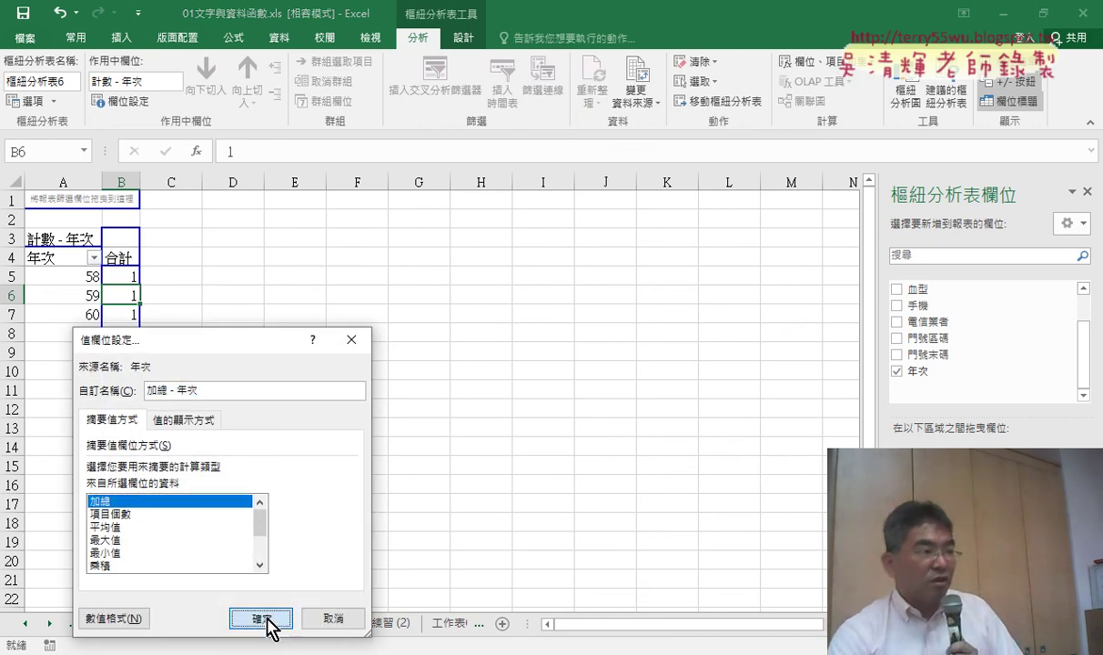
click(267, 620)
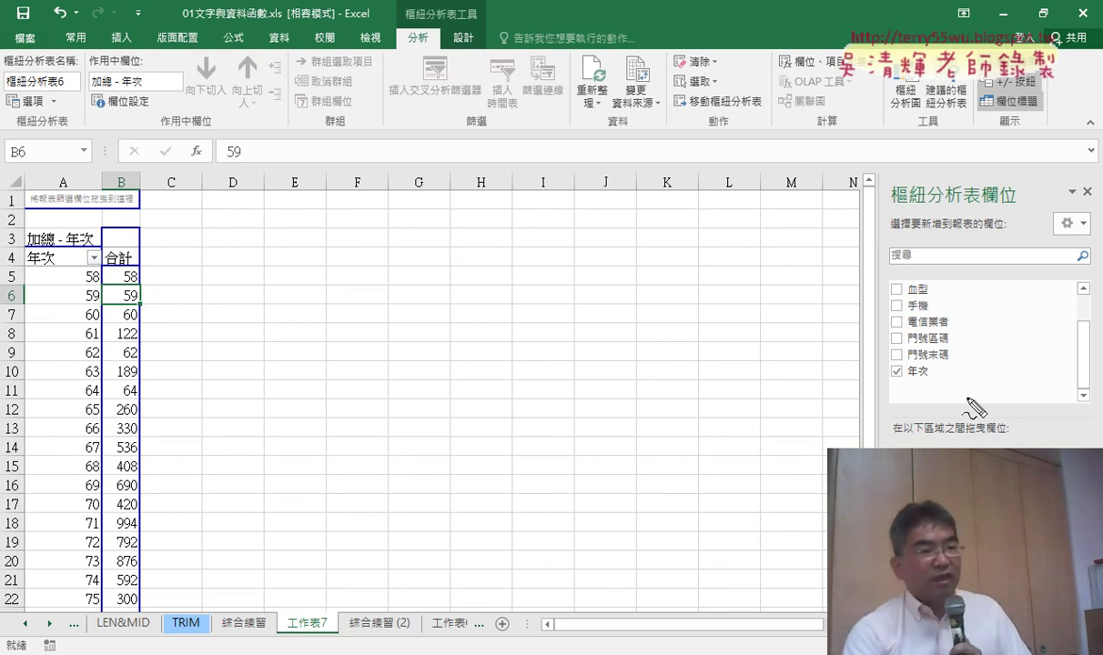
drag(949, 387, 952, 361)
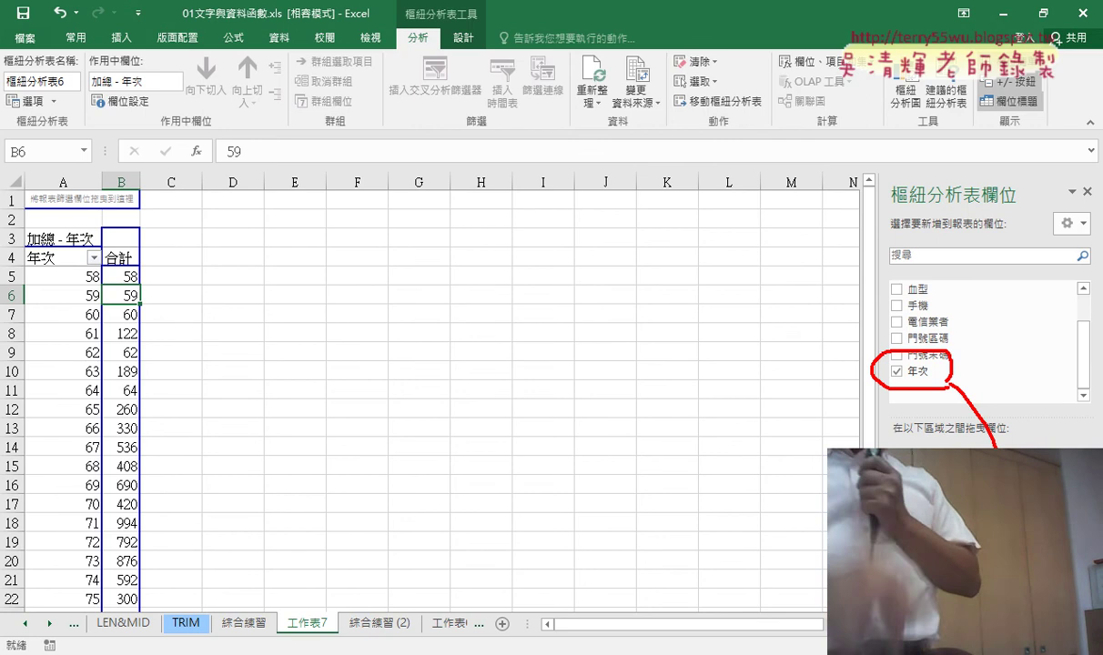
- Point out year 58's sum, then open the 加總 - 年次 value field menu
mouse_move(105, 266)
mouse_down()
mouse_move(94, 289)
mouse_move(150, 292)
mouse_up()
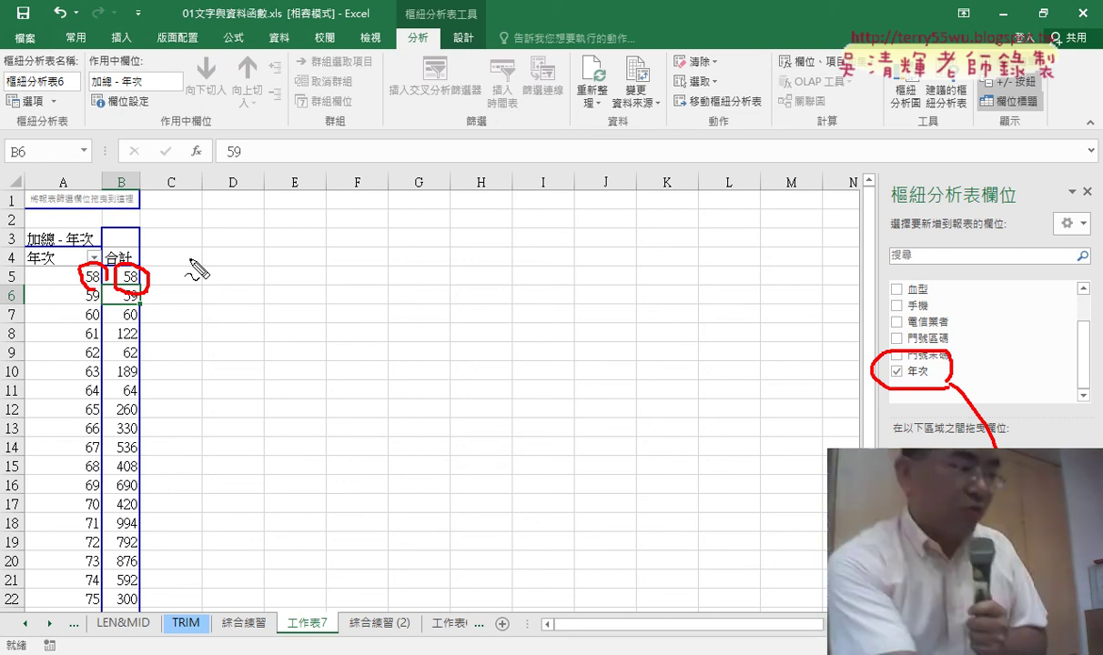
key(Escape)
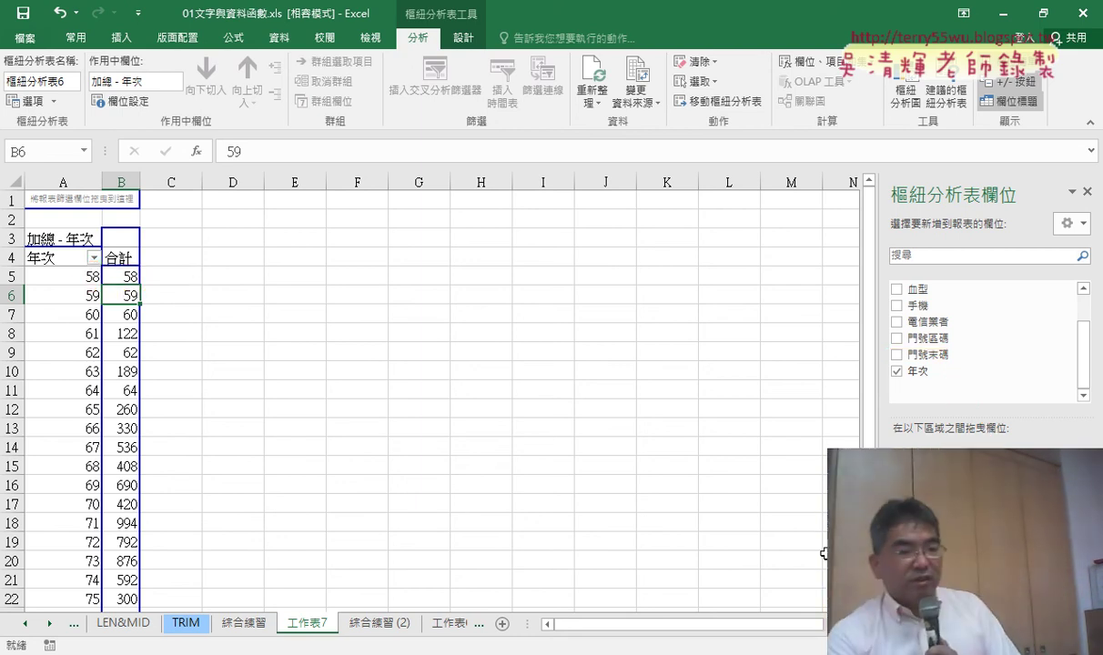
click(1038, 596)
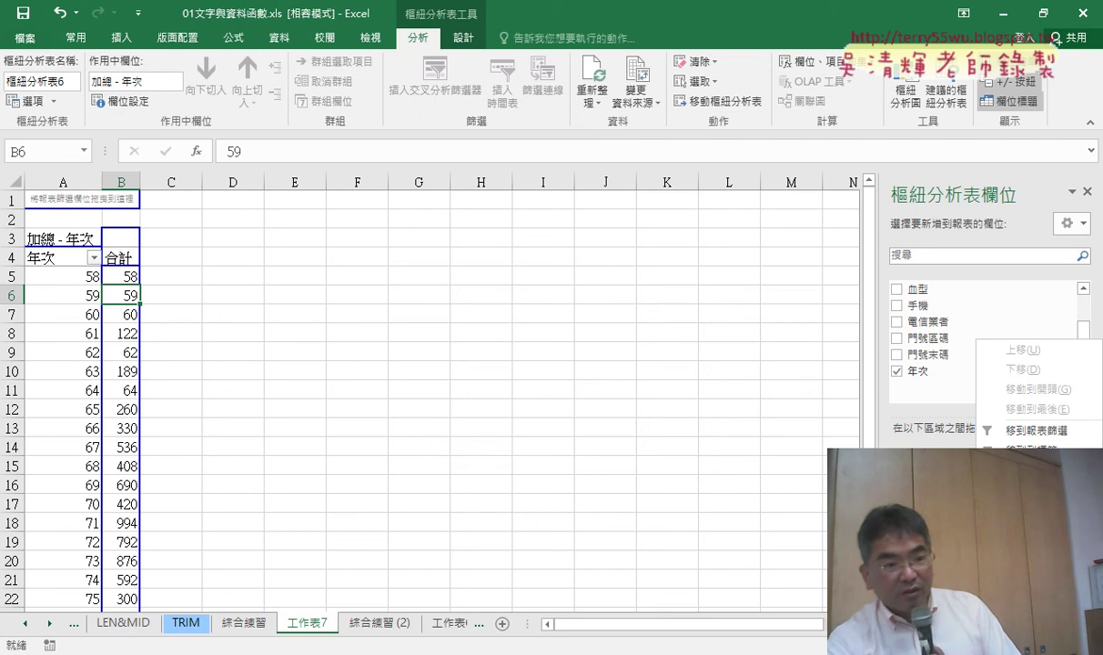
- Set the 年次 value field summary to 項目個數 (Count) in Value Field Settings
click(1028, 538)
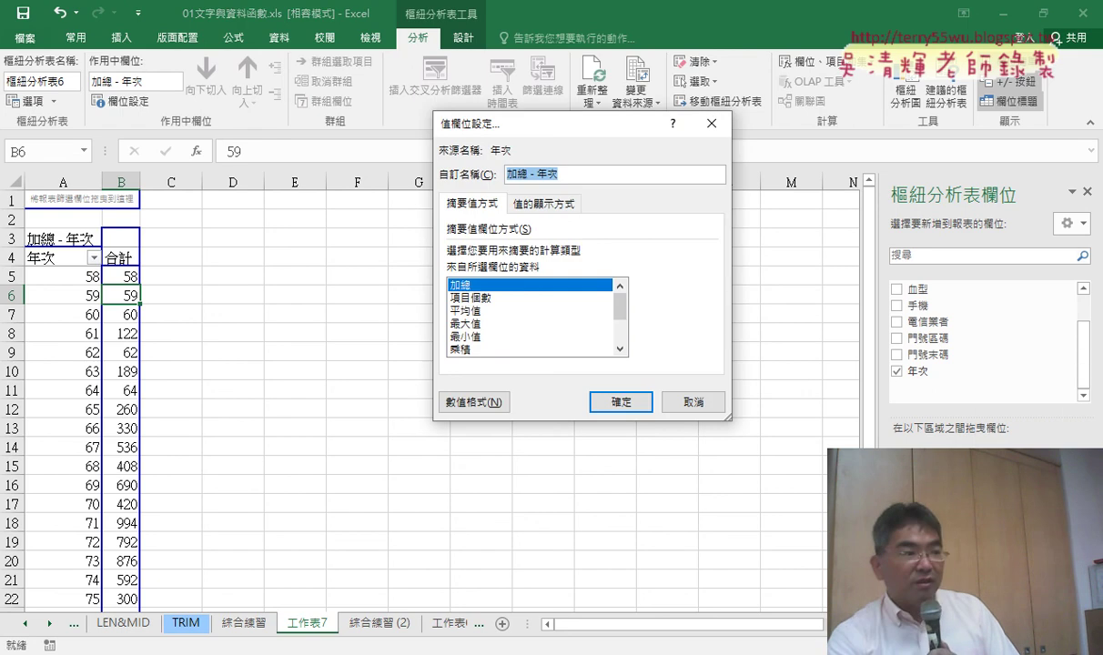
click(469, 285)
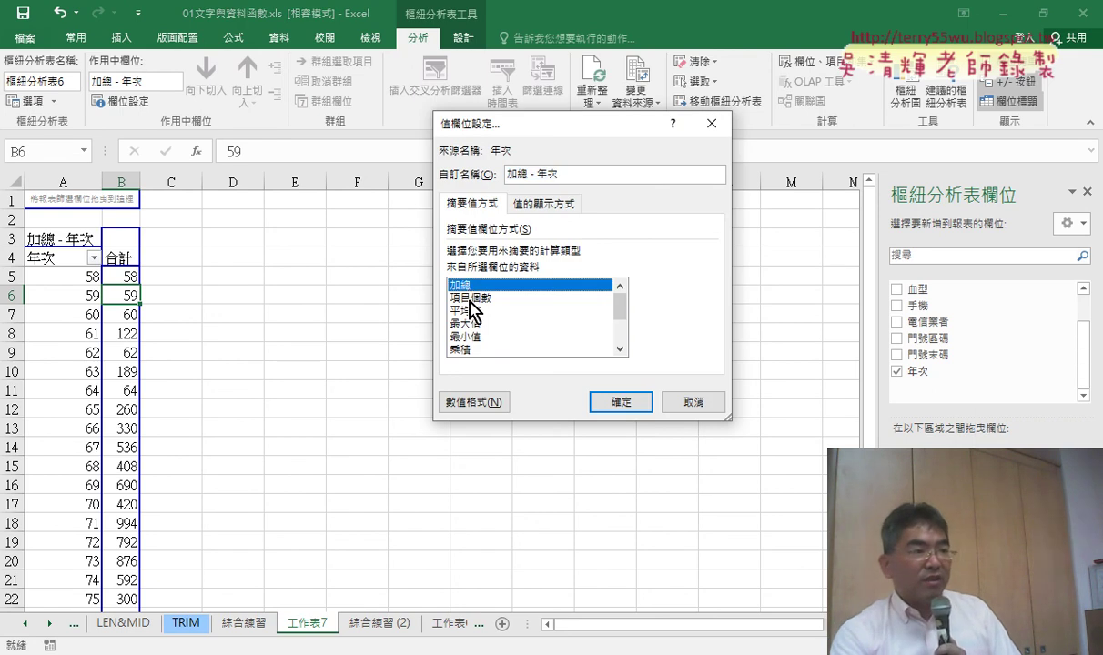
click(471, 299)
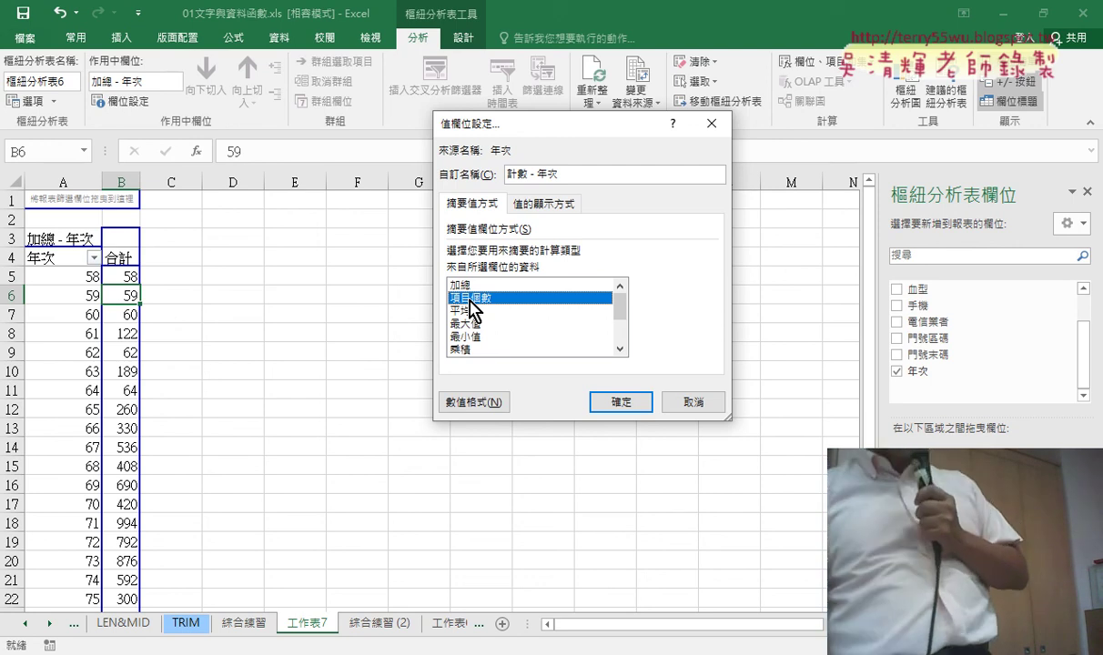
click(625, 405)
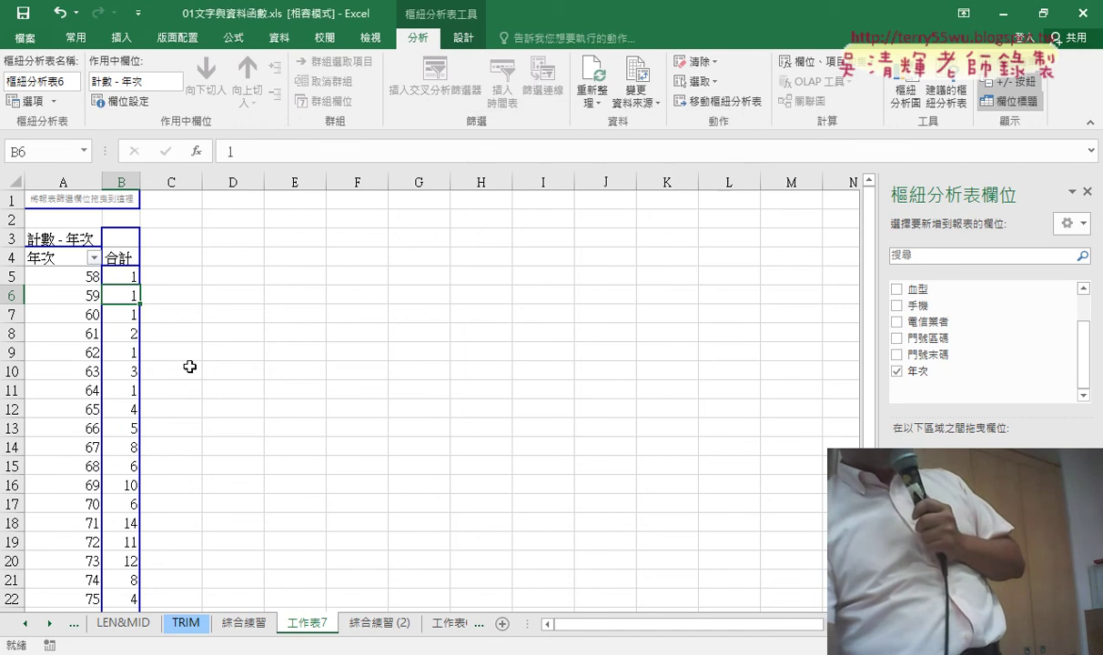
mouse_move(132, 273)
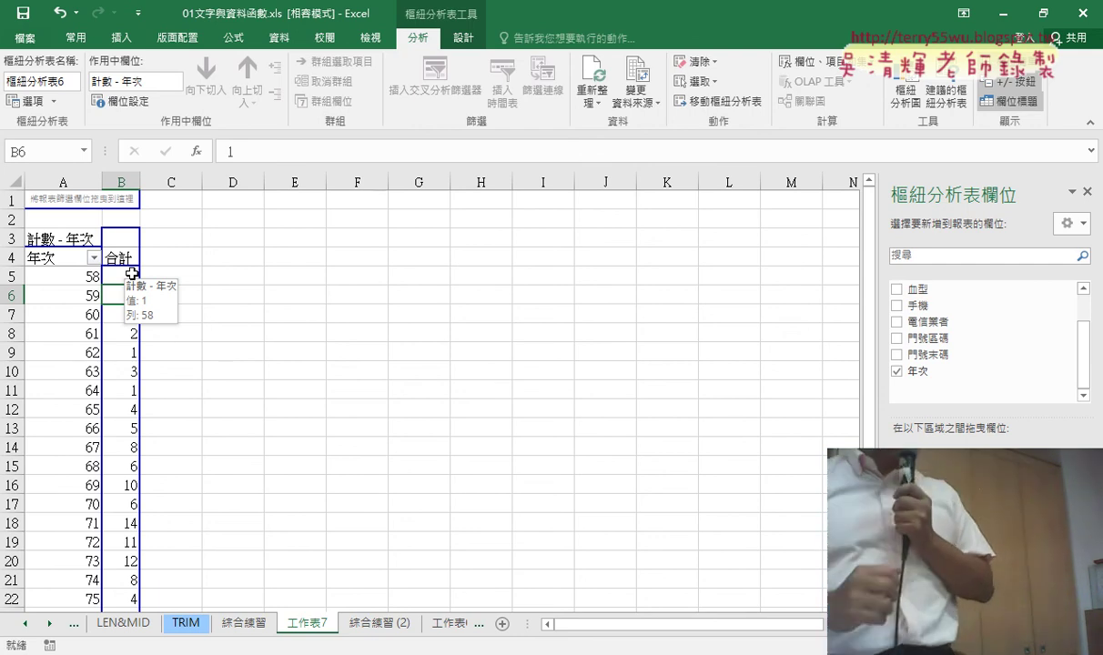
- Highlight the 年次 row header and its 組成群組 (Group) option with on-screen annotations
click(55, 265)
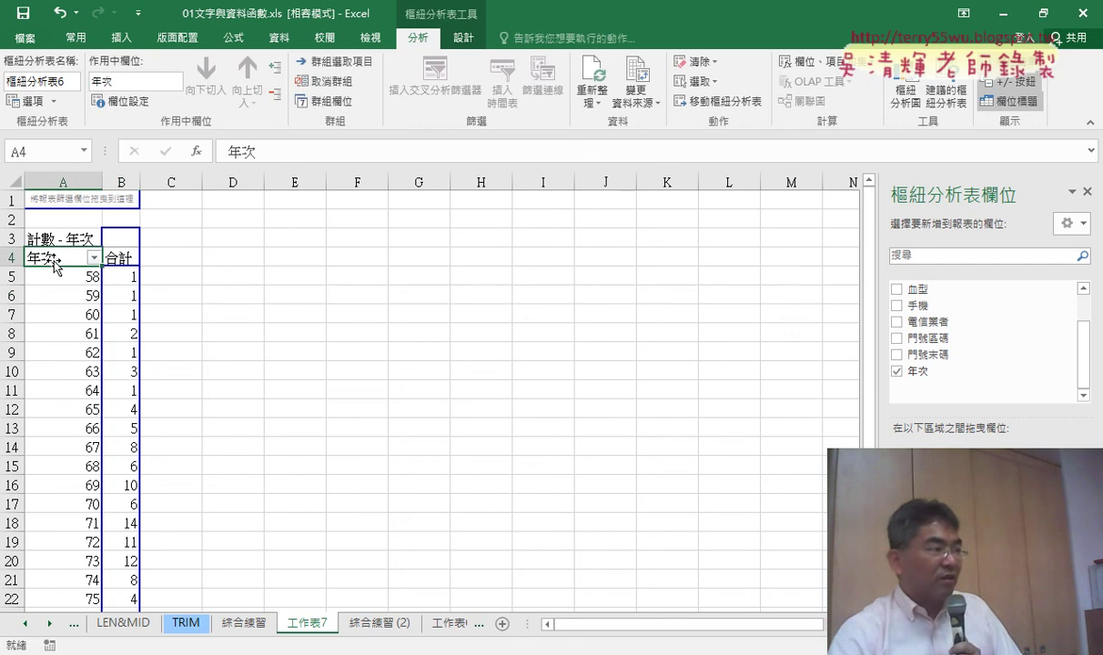
right_click(67, 263)
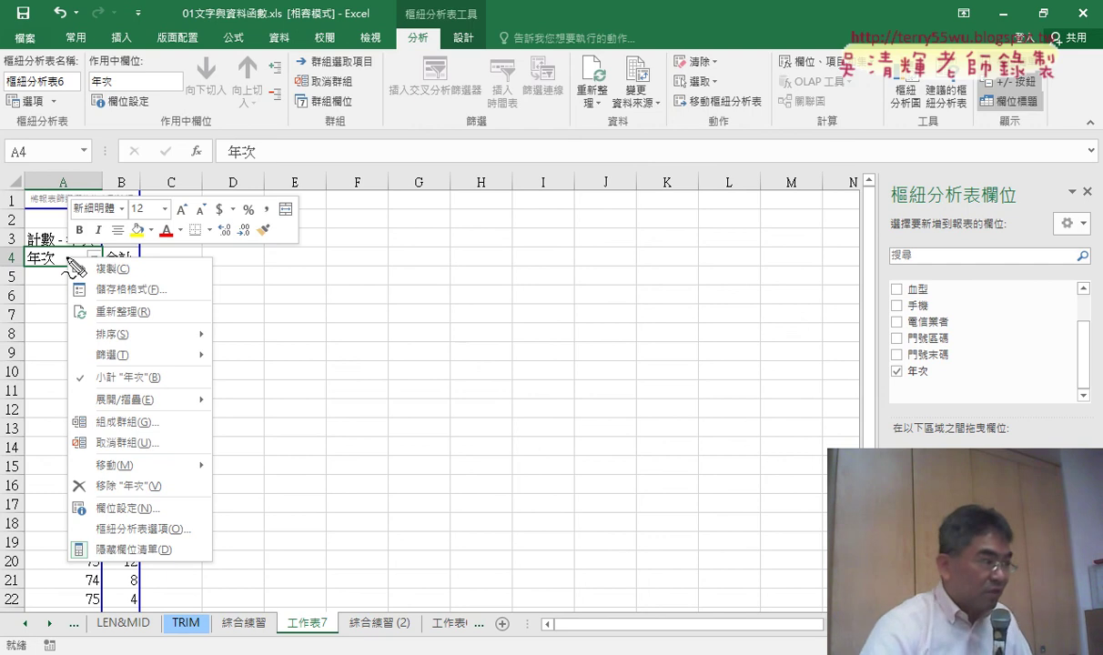
drag(25, 281, 66, 282)
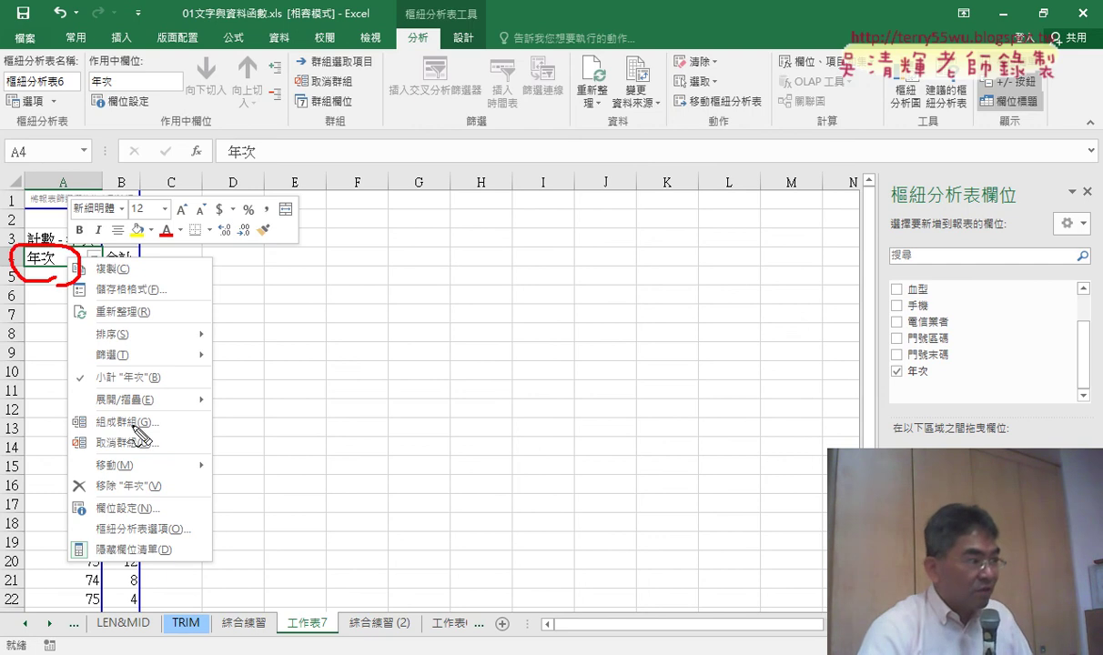
drag(132, 436, 149, 426)
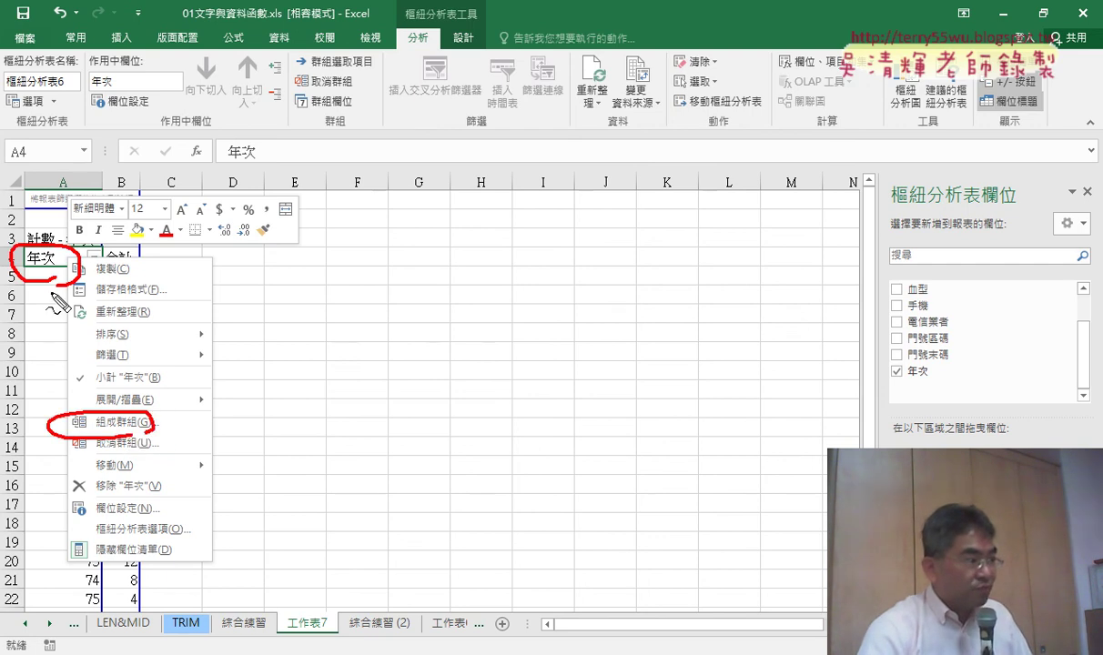
drag(53, 289, 108, 387)
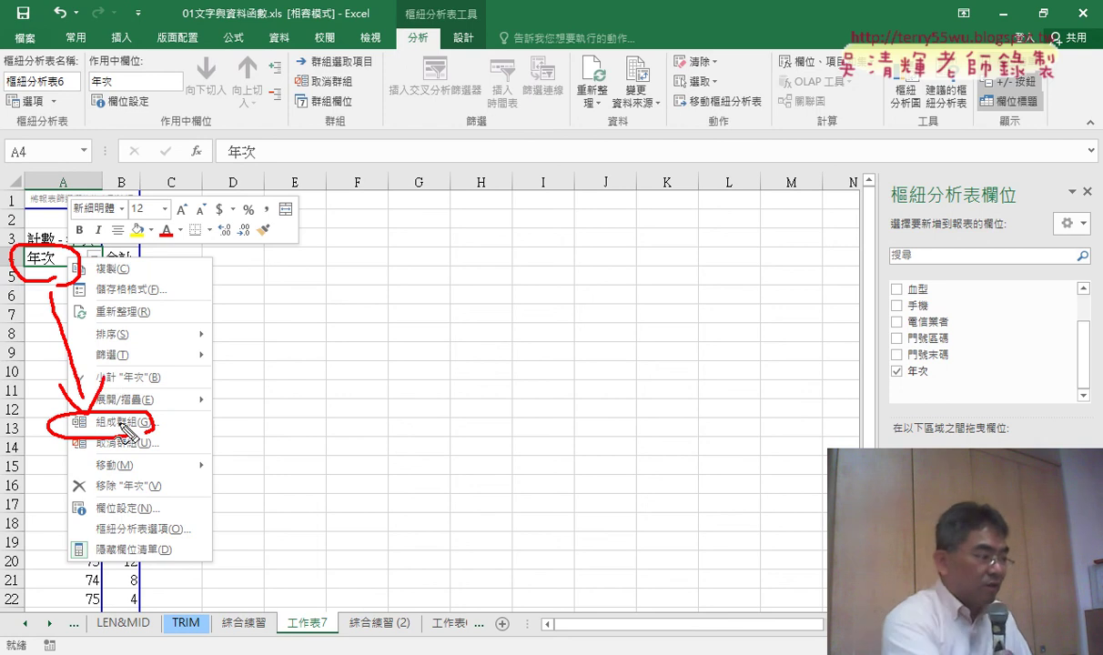
key(Escape)
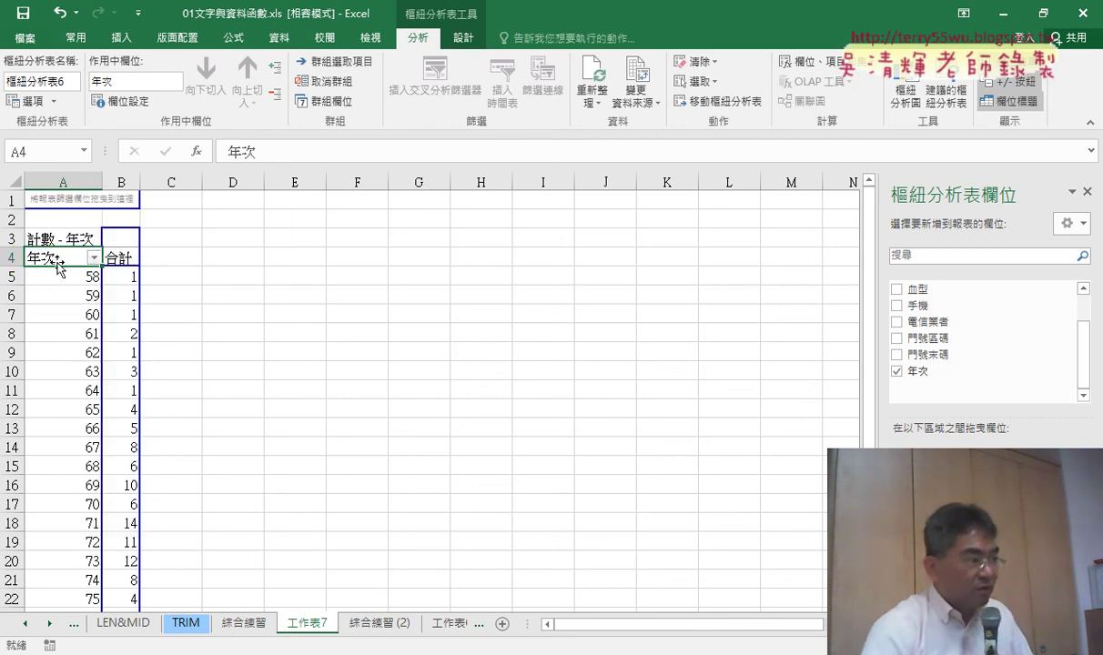
- Group 年次 into ten-year ranges, start 50, end 79, interval 10
right_click(58, 264)
click(107, 399)
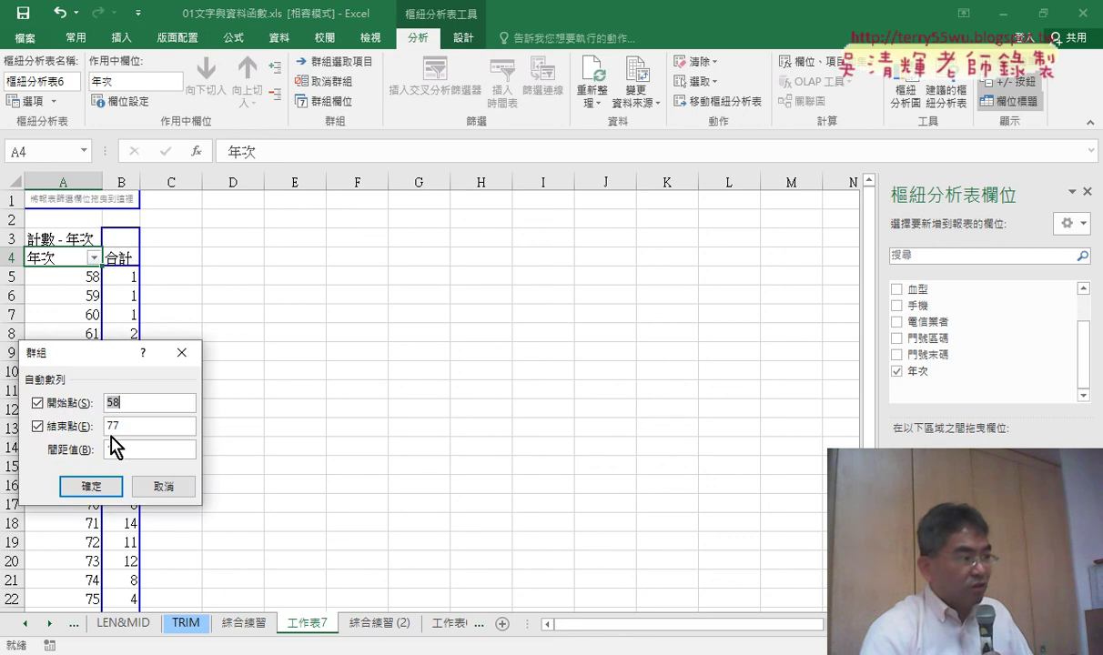
drag(115, 361, 315, 235)
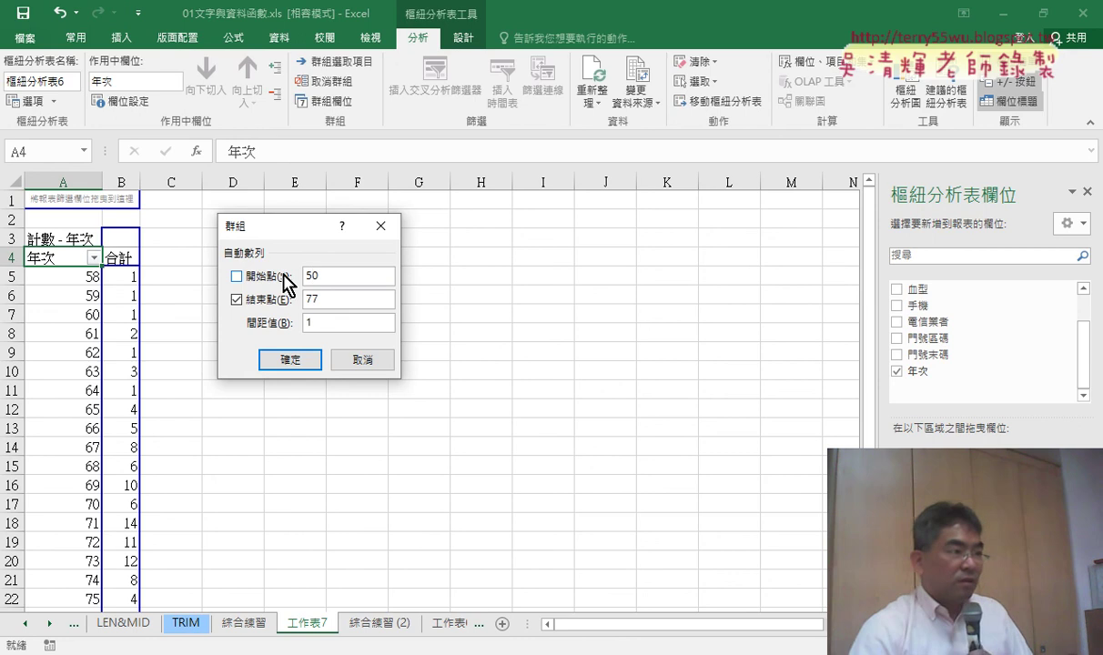
key(BackSpace)
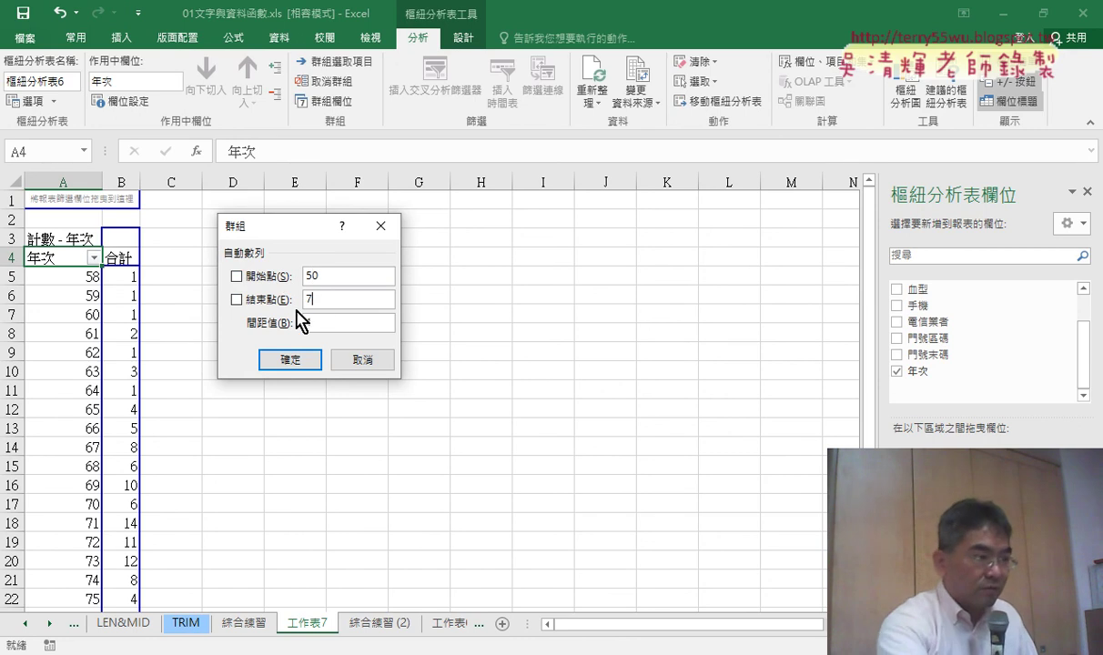
text(9)
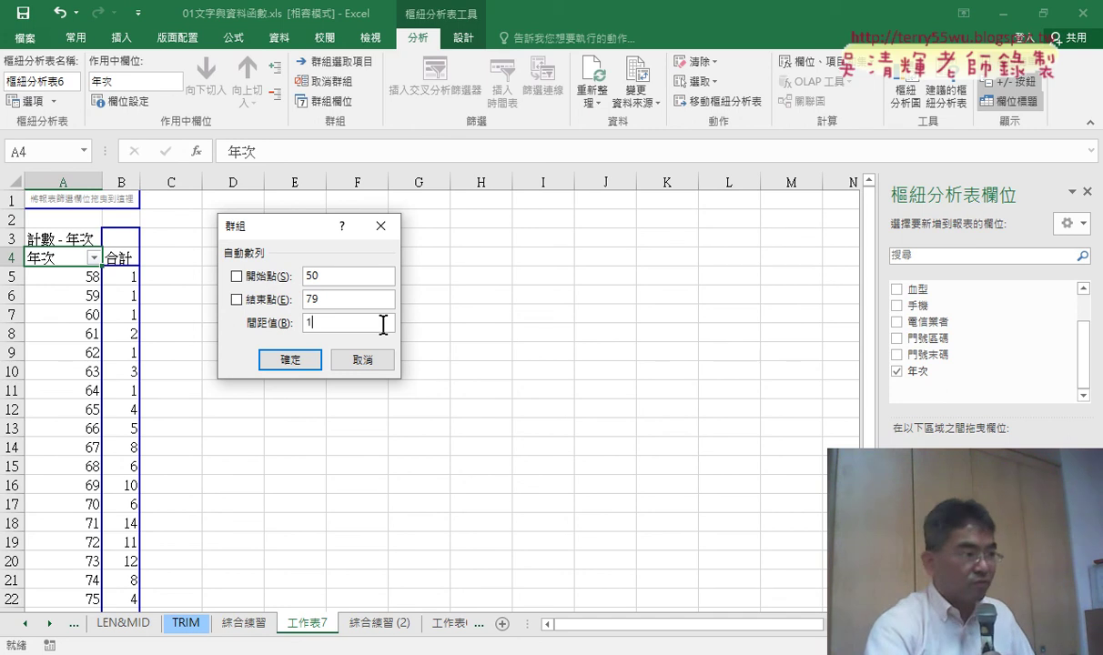
text(0)
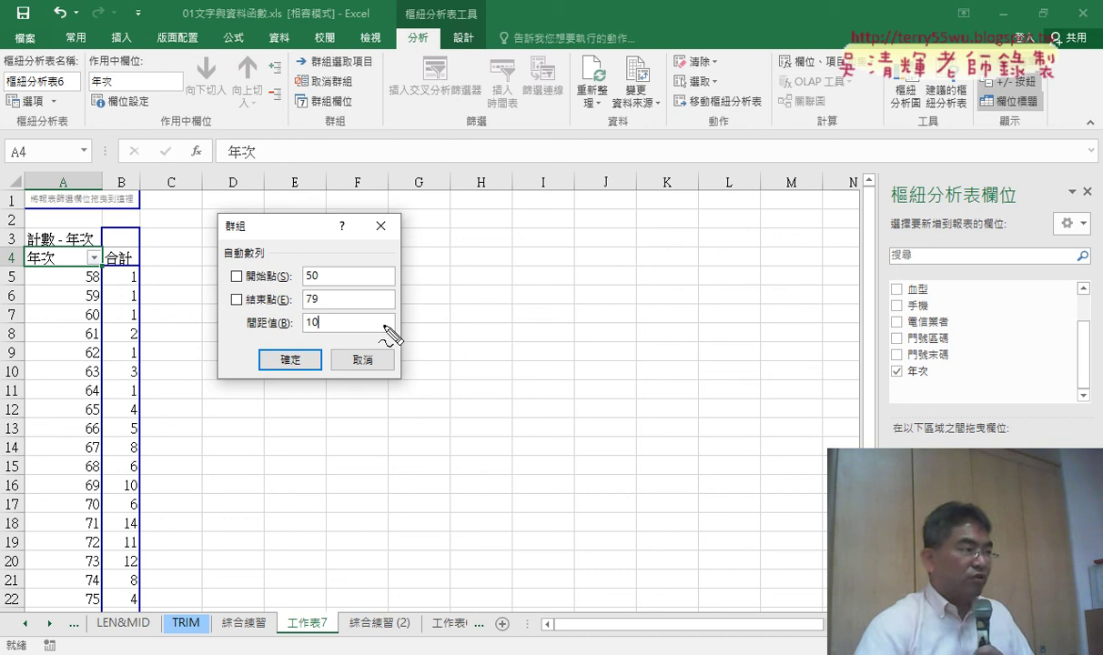
drag(73, 272, 75, 241)
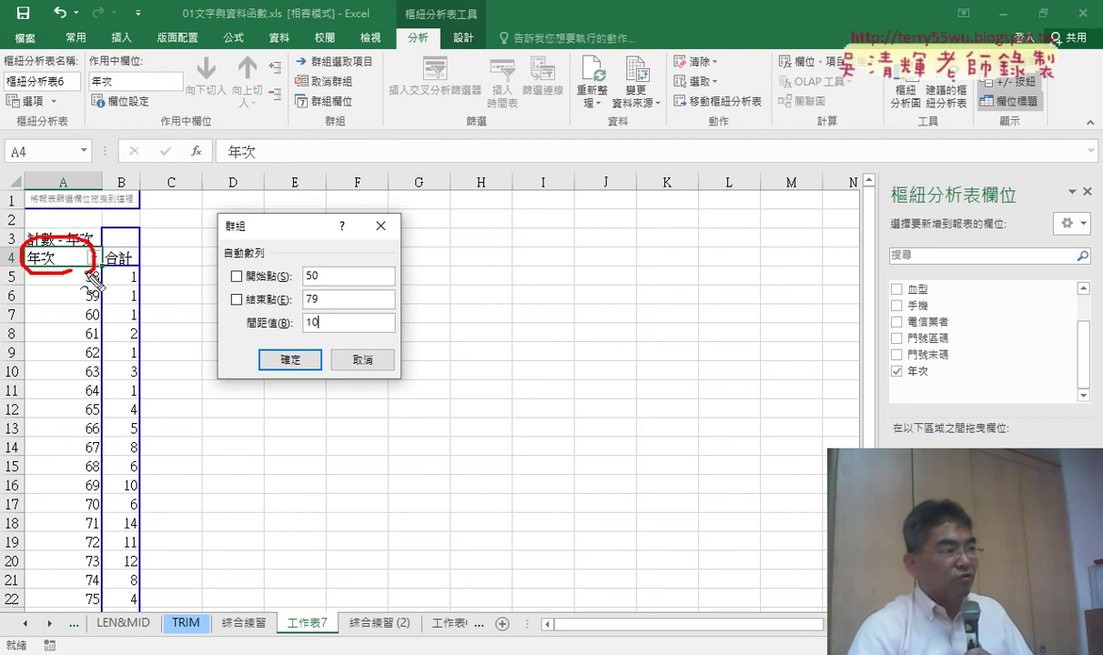
drag(199, 219, 234, 240)
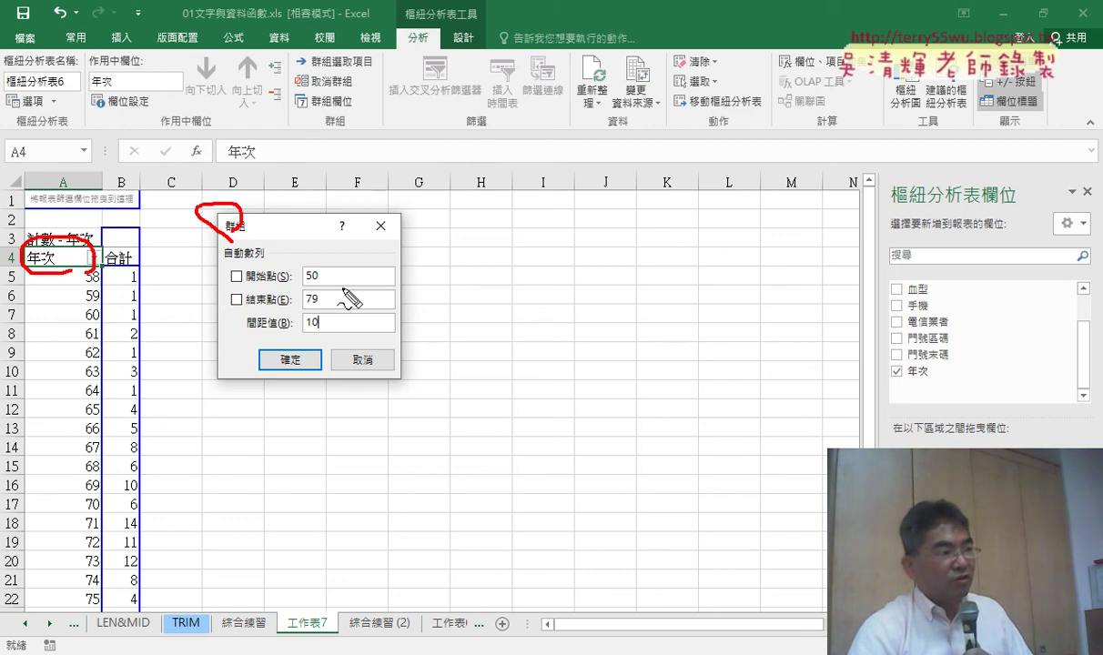
drag(303, 273, 312, 351)
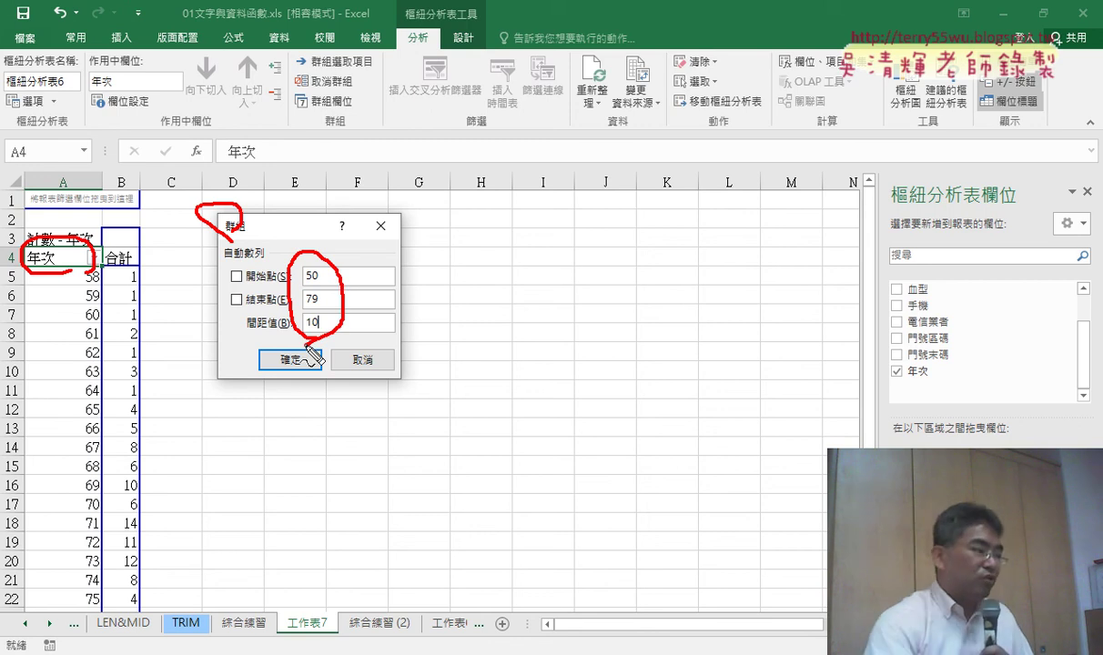
key(Escape)
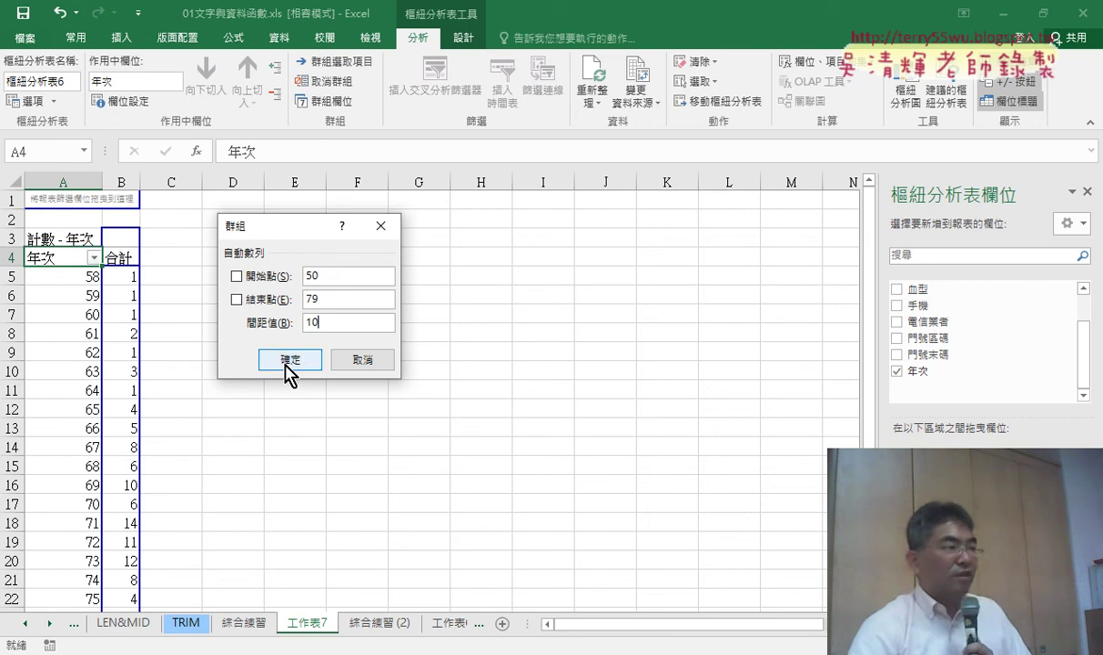
click(289, 361)
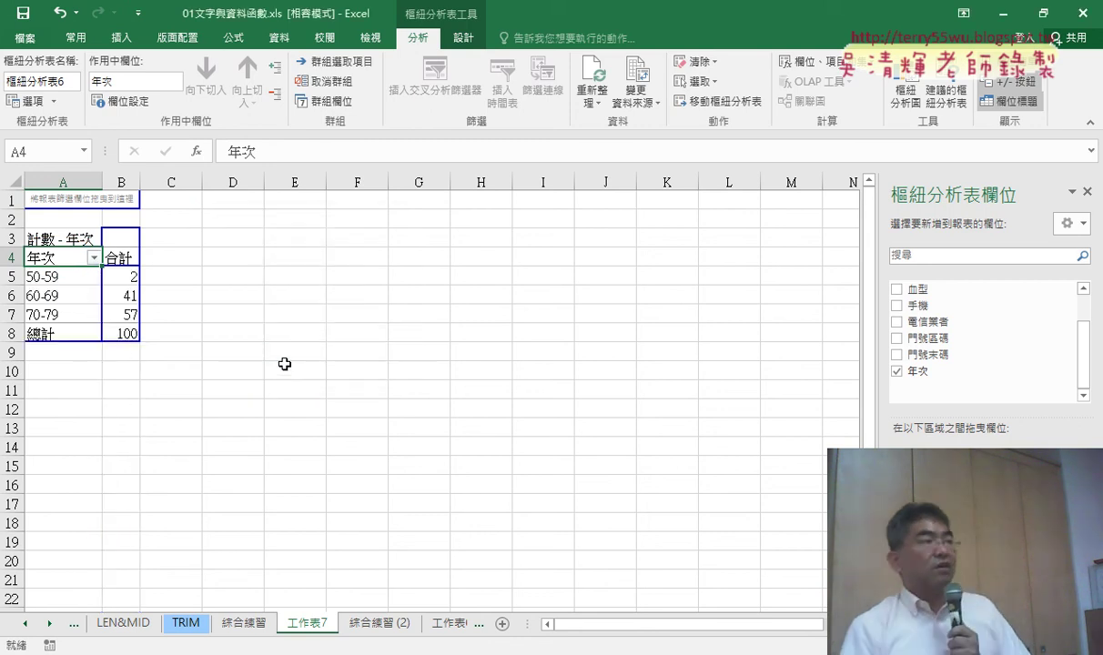
click(75, 285)
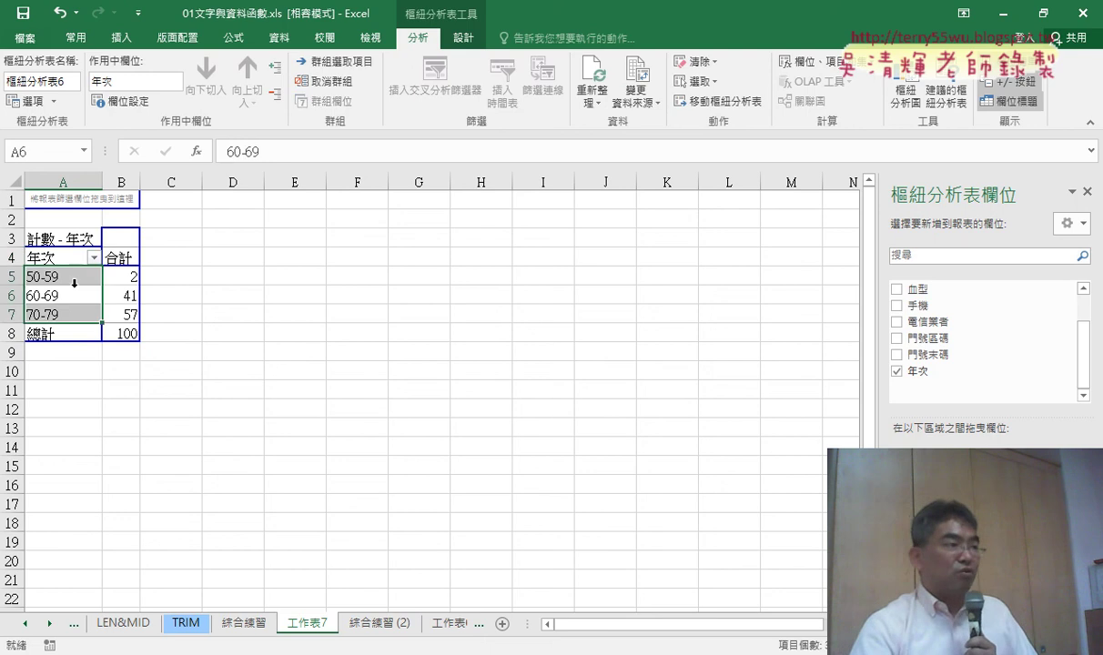
click(80, 280)
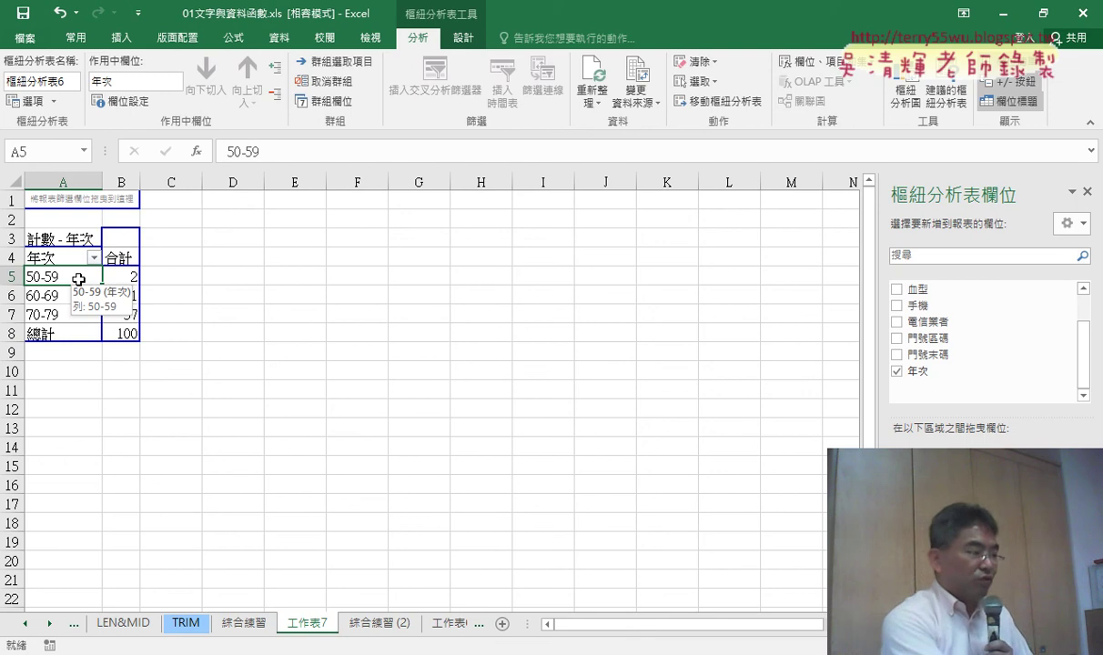
mouse_move(101, 360)
mouse_down()
mouse_move(146, 216)
mouse_move(118, 361)
mouse_up()
drag(907, 131, 872, 66)
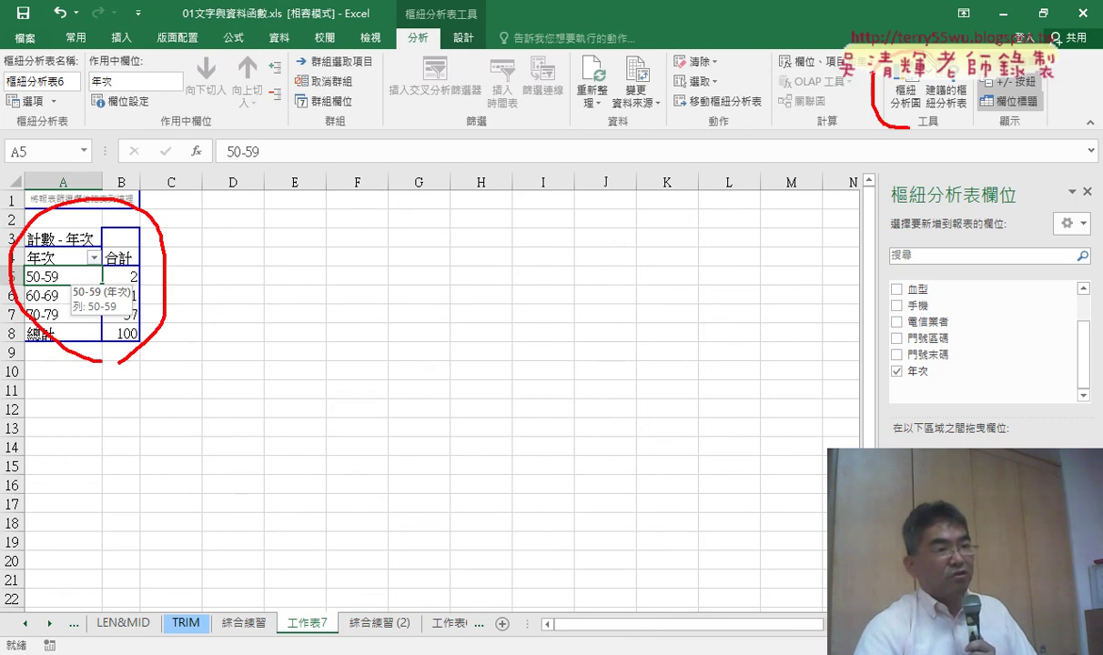
mouse_move(212, 272)
mouse_down()
mouse_move(806, 151)
mouse_move(876, 100)
mouse_move(854, 162)
mouse_up()
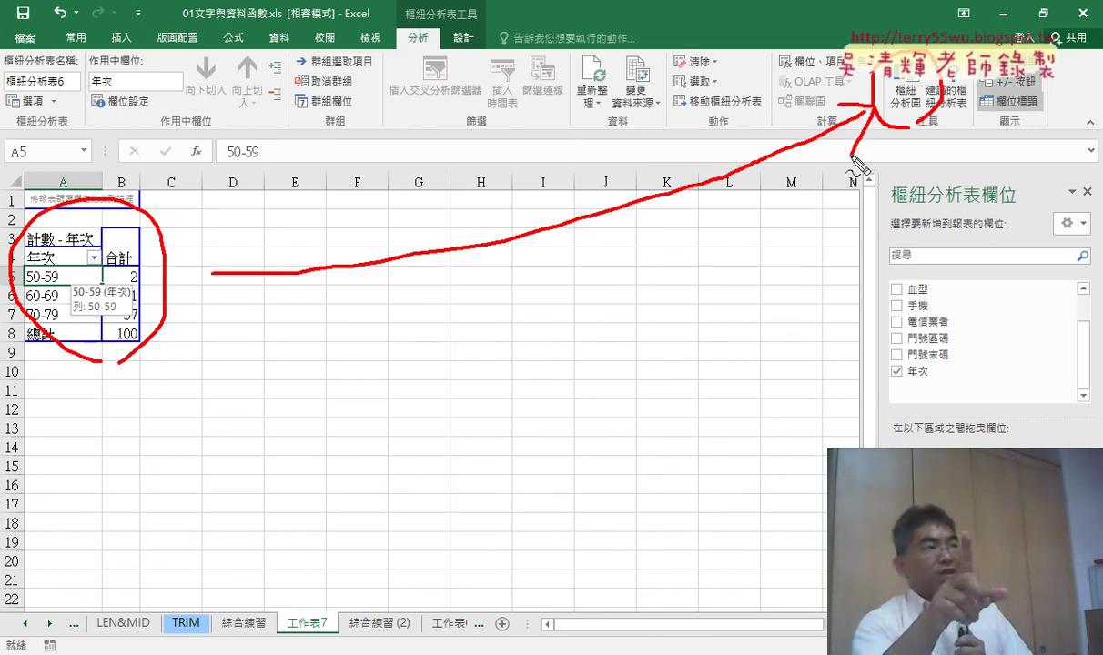
key(Escape)
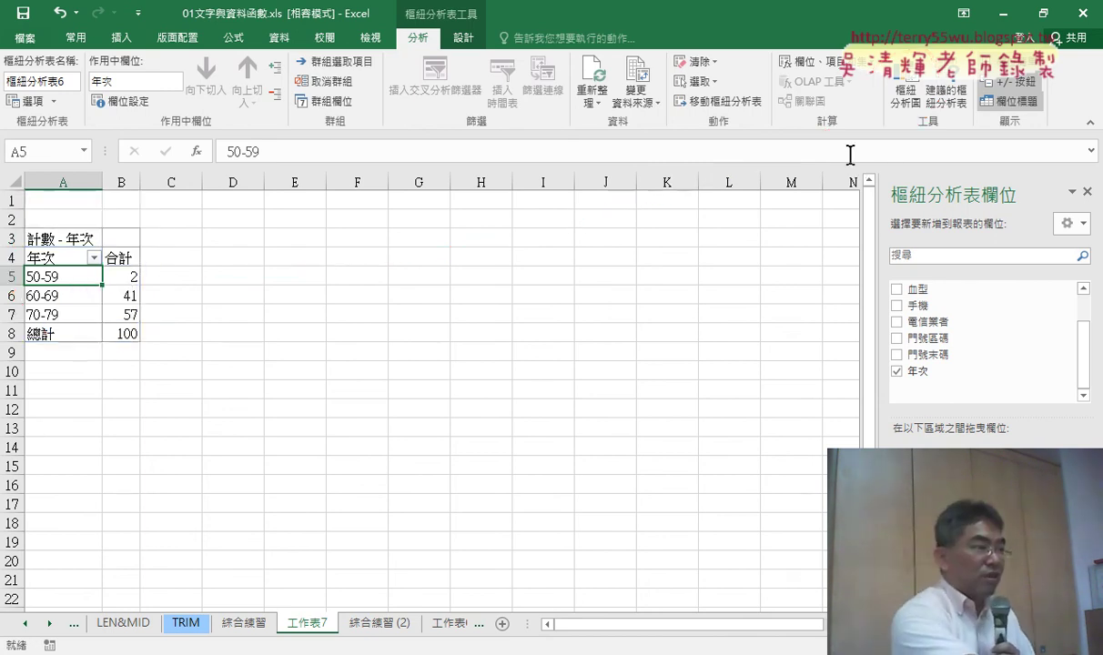
- Insert a clustered column PivotChart, move it beside the pivot and enlarge it
click(906, 94)
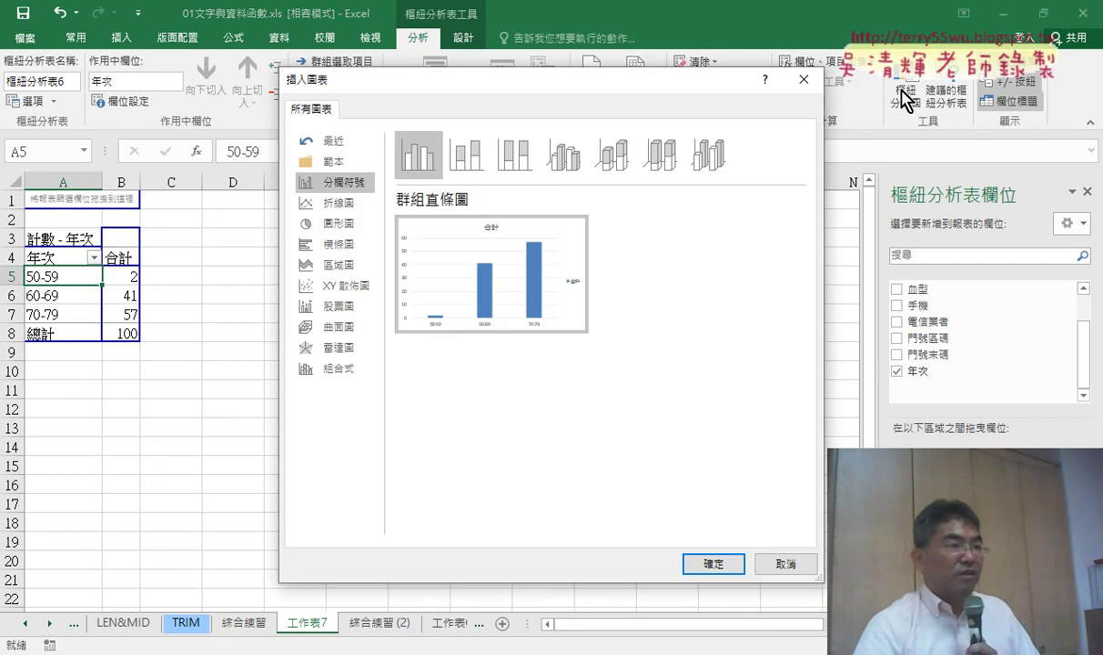
click(713, 565)
drag(424, 295, 365, 229)
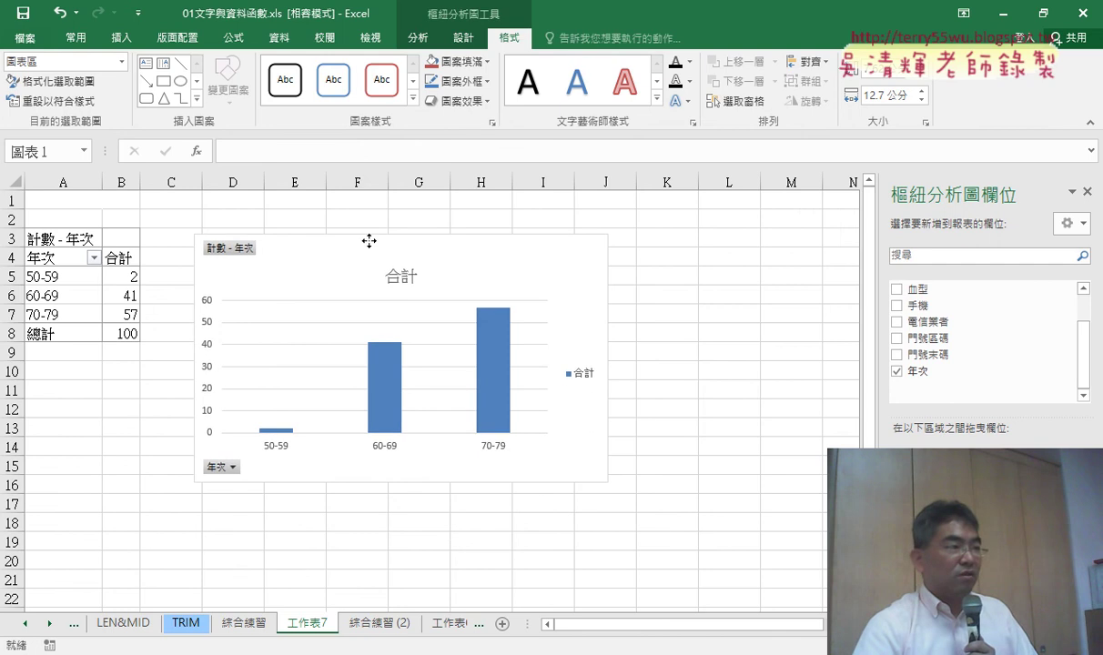
drag(608, 474, 752, 572)
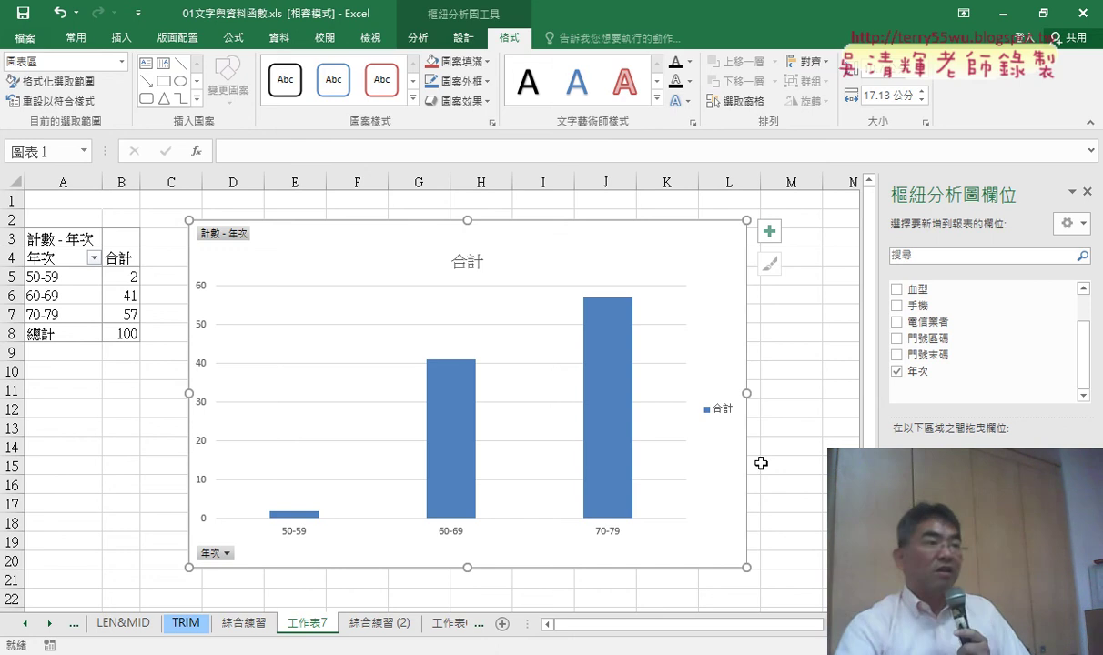
- Change the PivotChart's chart type to Pie
right_click(516, 239)
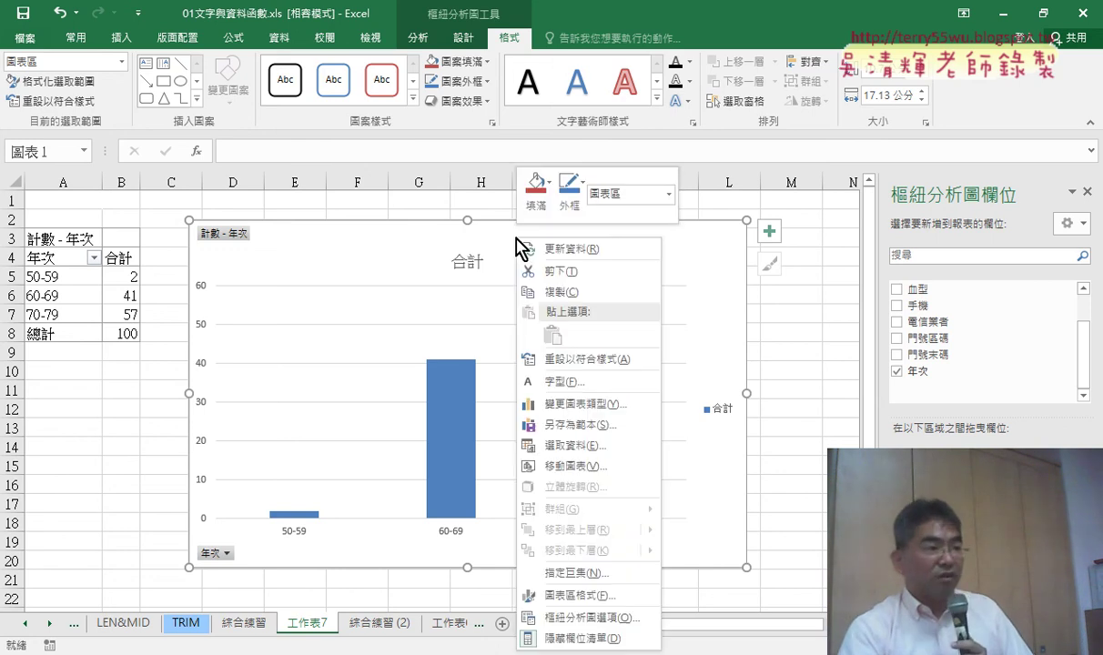
click(568, 412)
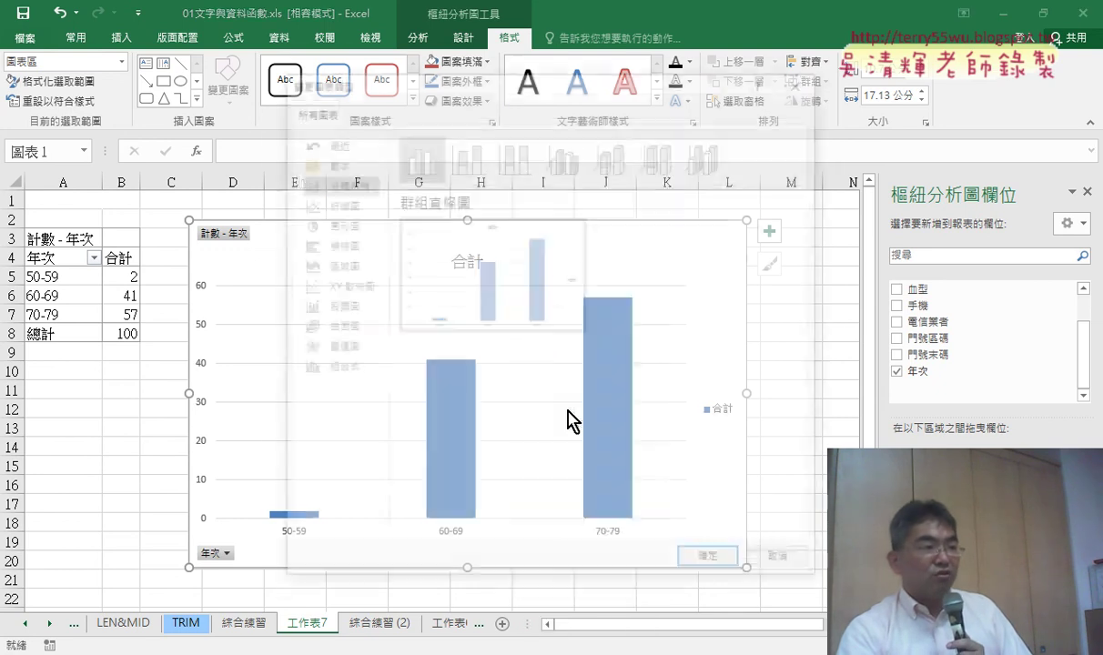
click(347, 228)
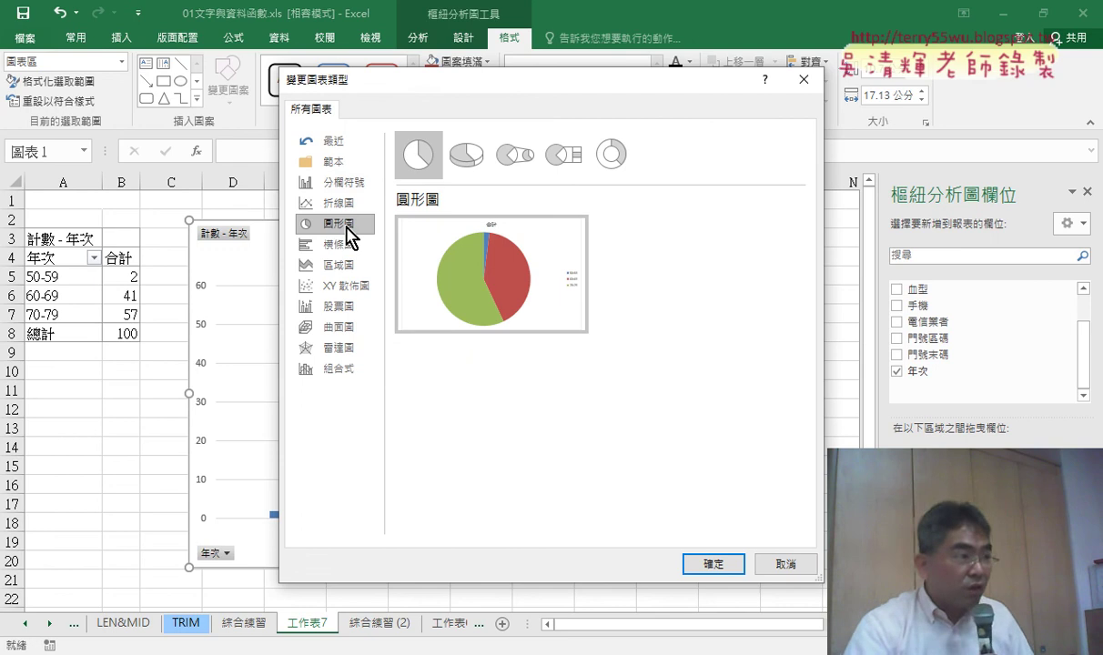
click(710, 566)
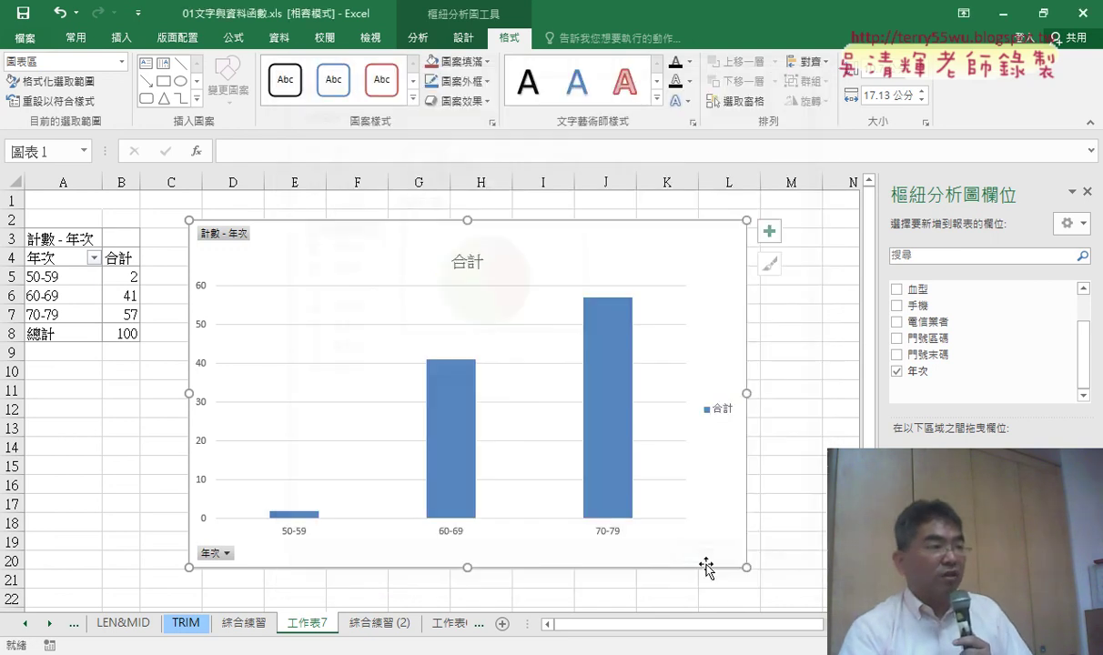
- Explode the pie so the green 70-79 slice stands apart from the others
mouse_move(388, 414)
mouse_down()
mouse_move(370, 418)
mouse_move(398, 383)
mouse_move(372, 412)
mouse_up()
click(385, 387)
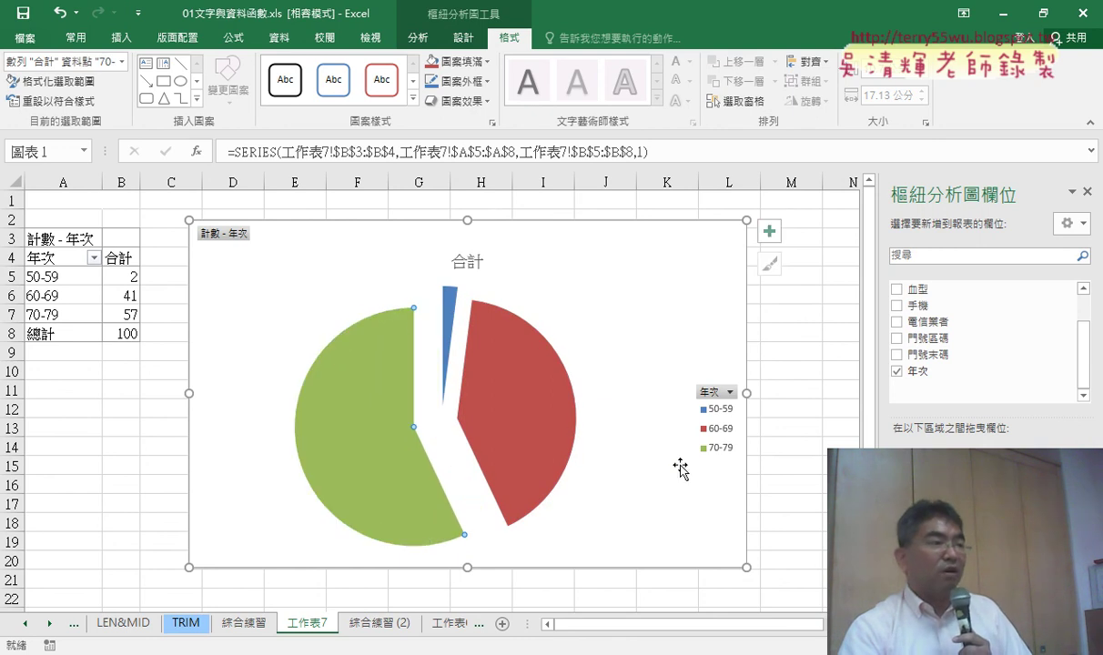
click(455, 315)
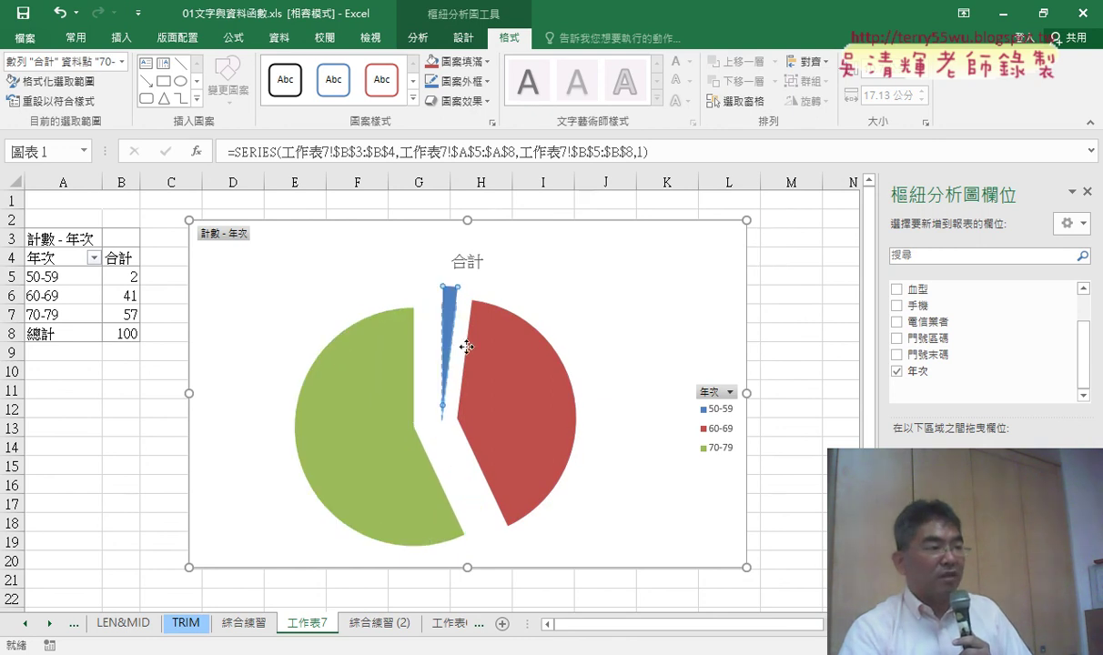
drag(508, 359, 512, 390)
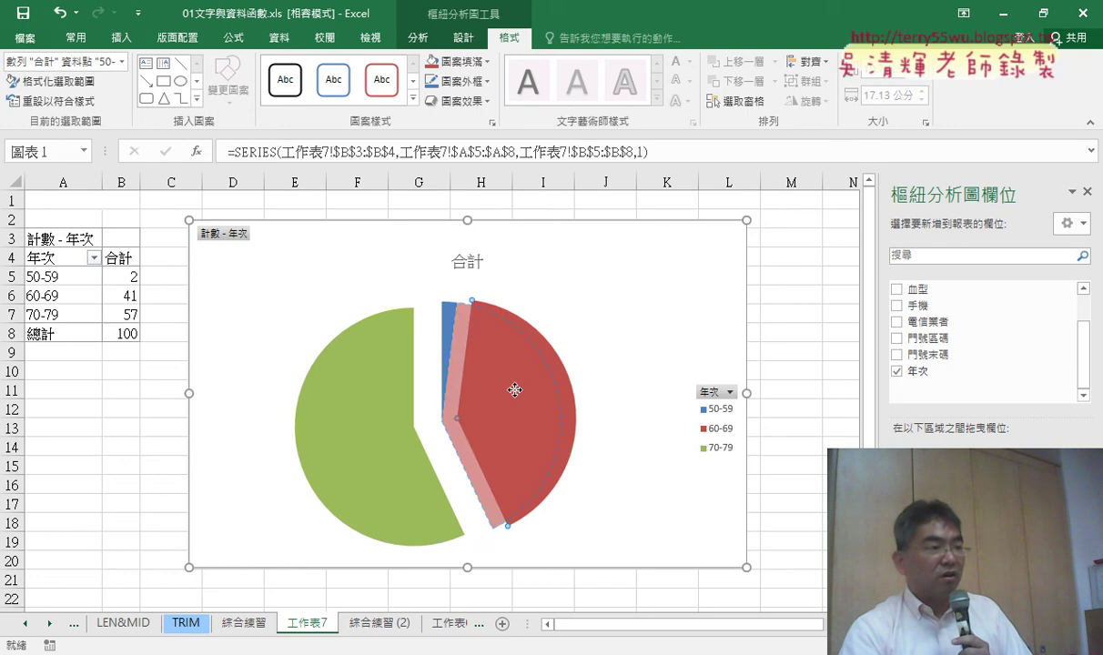
click(603, 423)
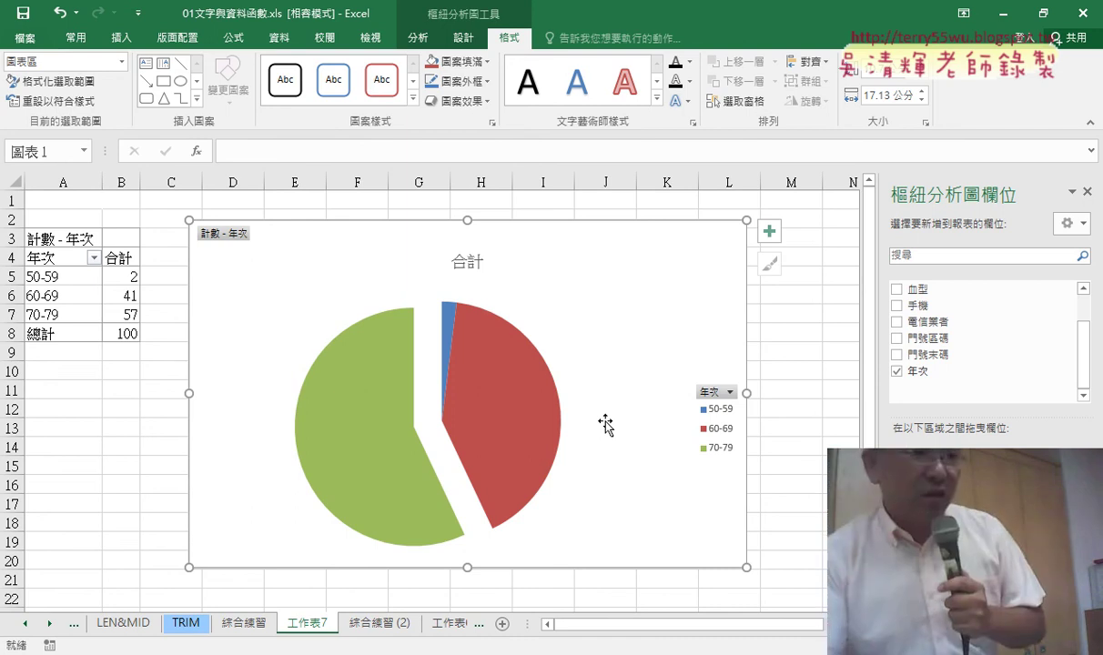
- Insert a PivotTable from the 綜合練習 (2) data range A3:I103 on new sheet 工作表8
click(393, 621)
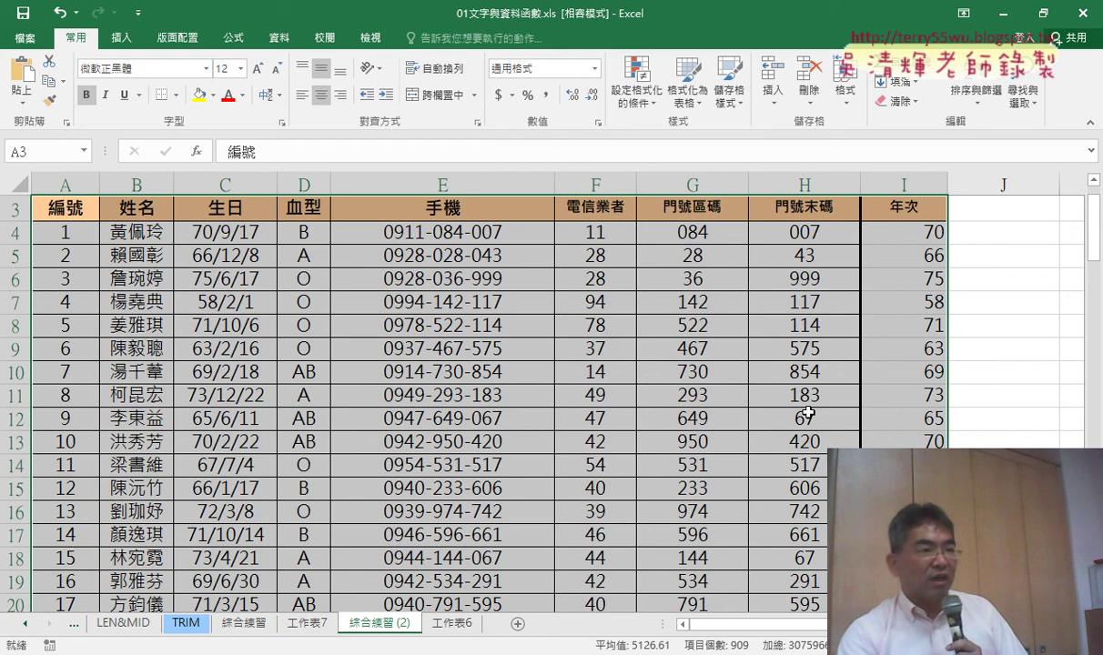
click(122, 38)
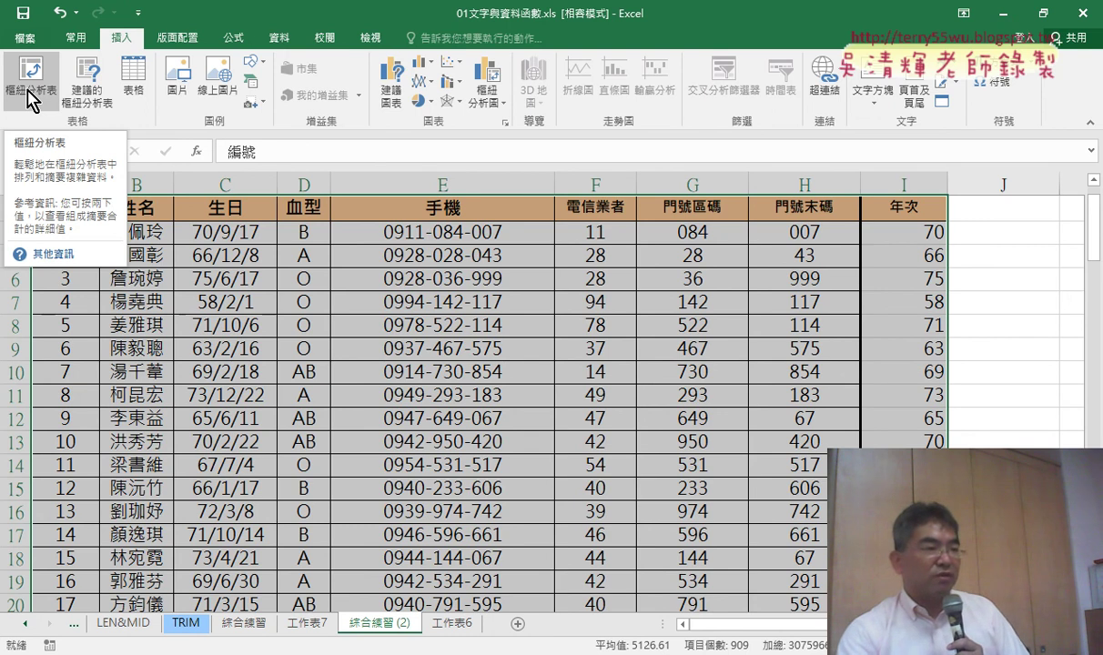
click(31, 95)
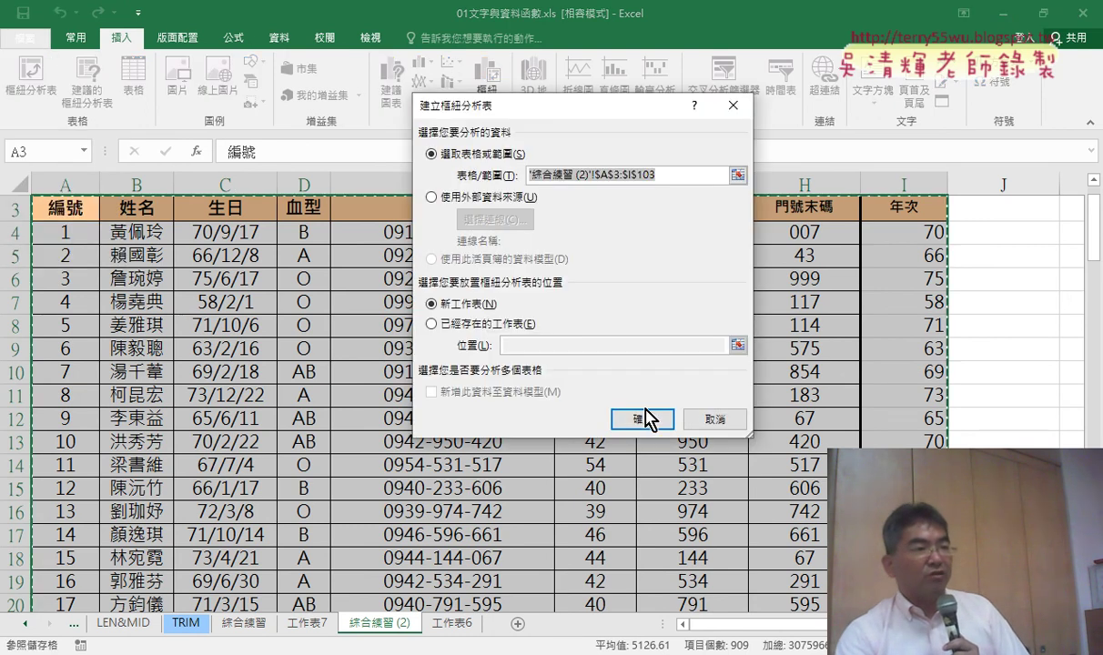
click(648, 419)
- Place 年次 as row labels and as a Count value field
drag(1082, 345, 1083, 374)
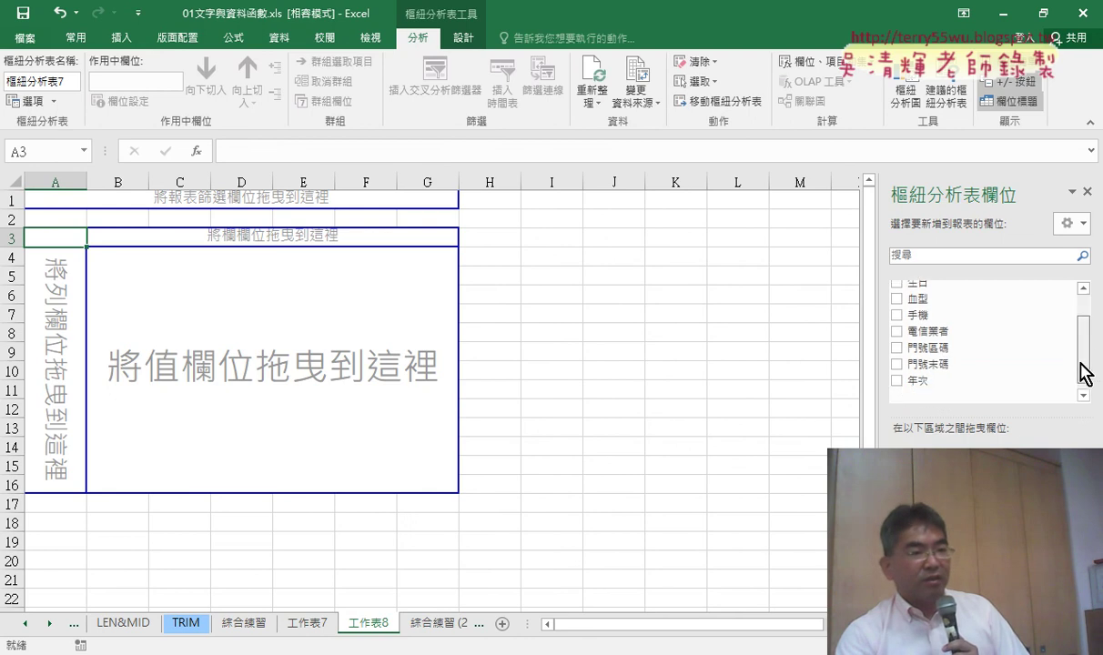
click(912, 373)
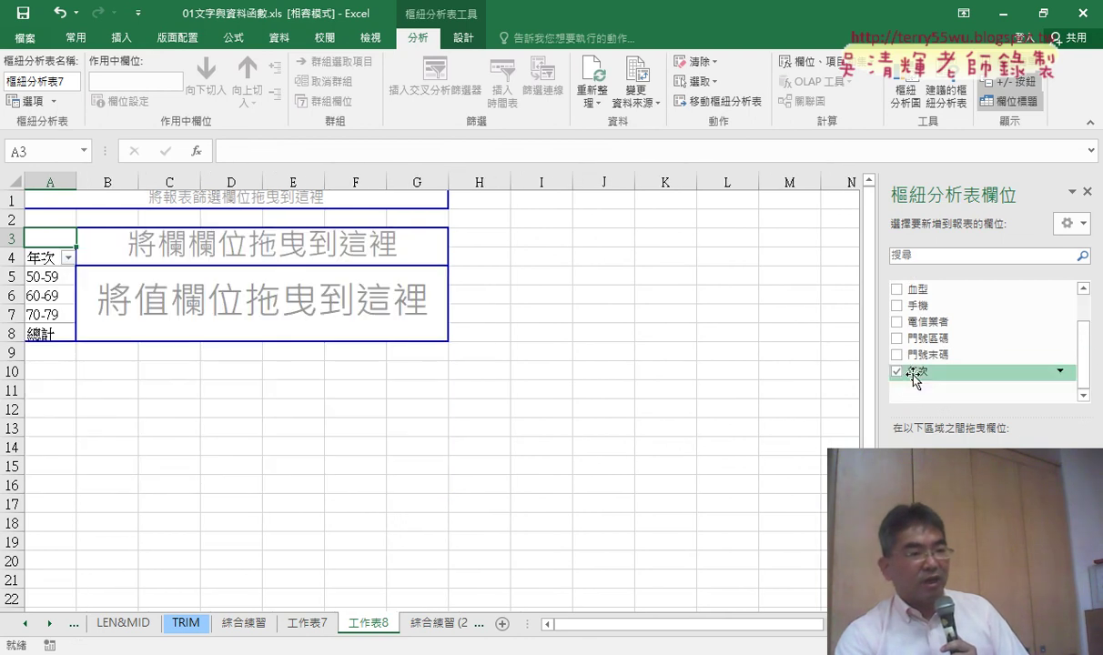
drag(914, 378, 1001, 583)
click(1001, 574)
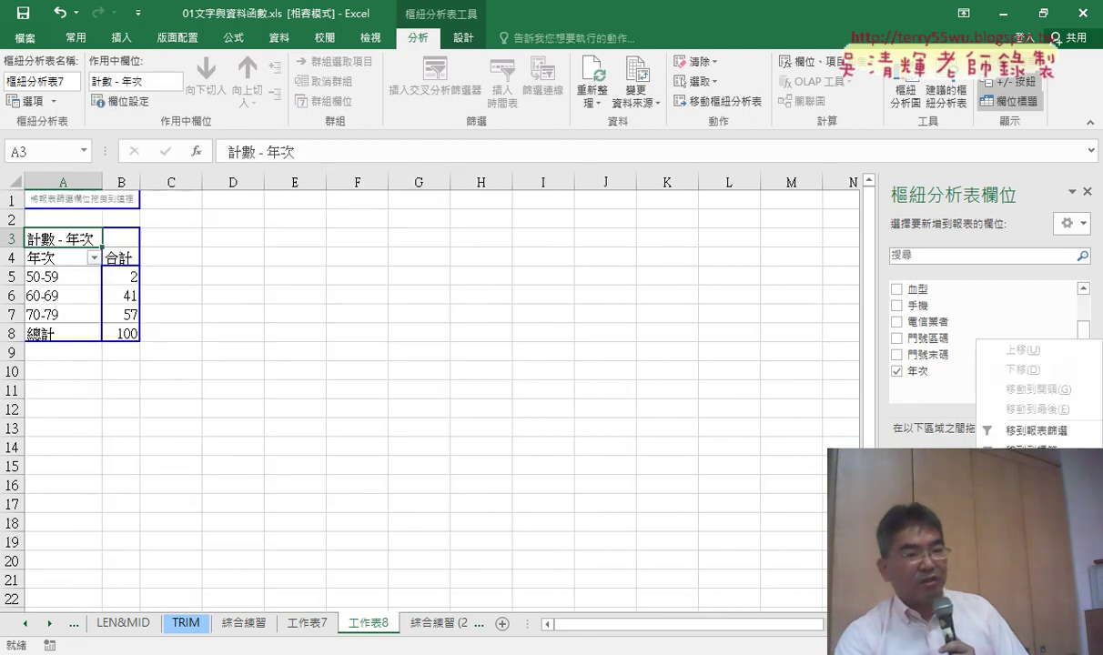
click(978, 417)
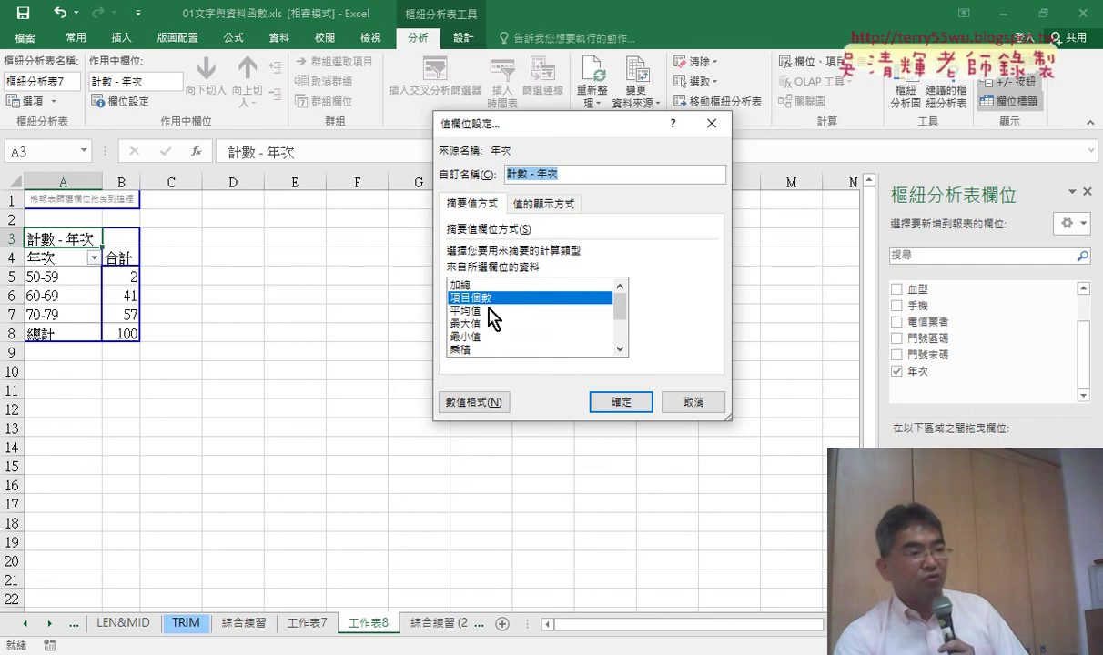
click(621, 401)
- Review the 年次 grouping settings, then cancel, leaving the 50-59, 60-69, 70-79 groups
click(58, 261)
right_click(58, 261)
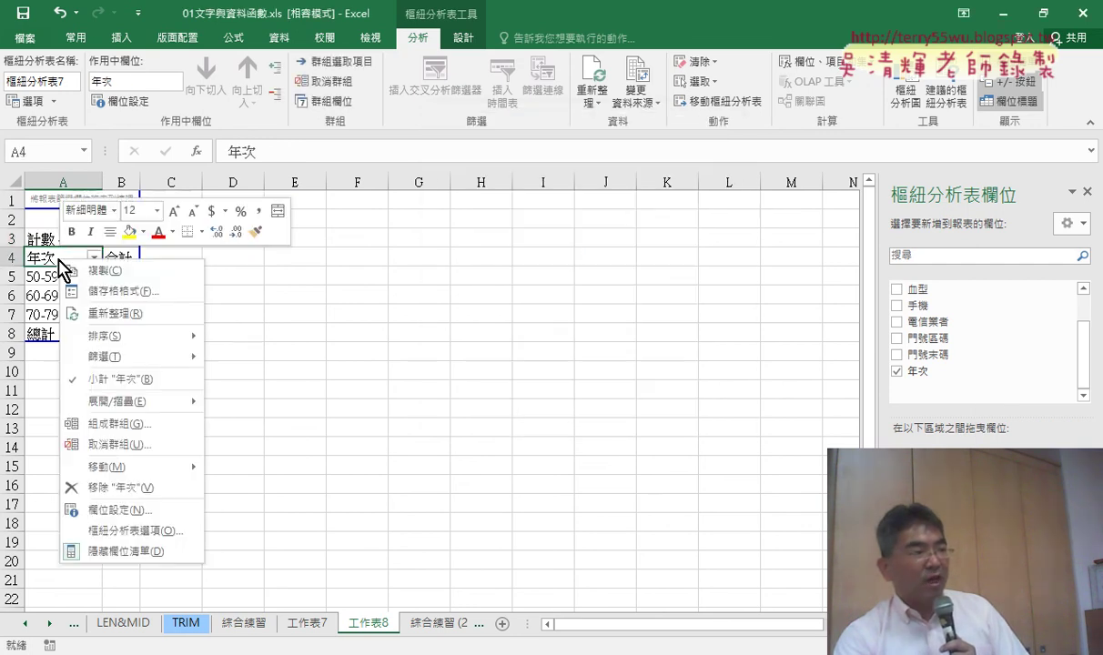
click(115, 424)
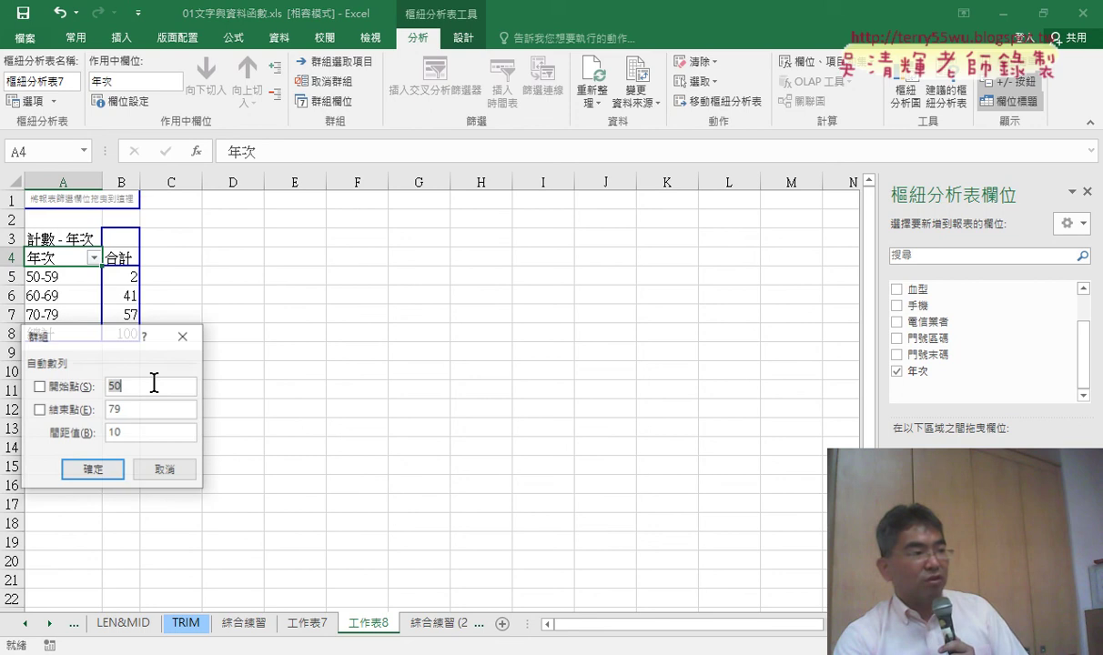
drag(107, 339, 270, 211)
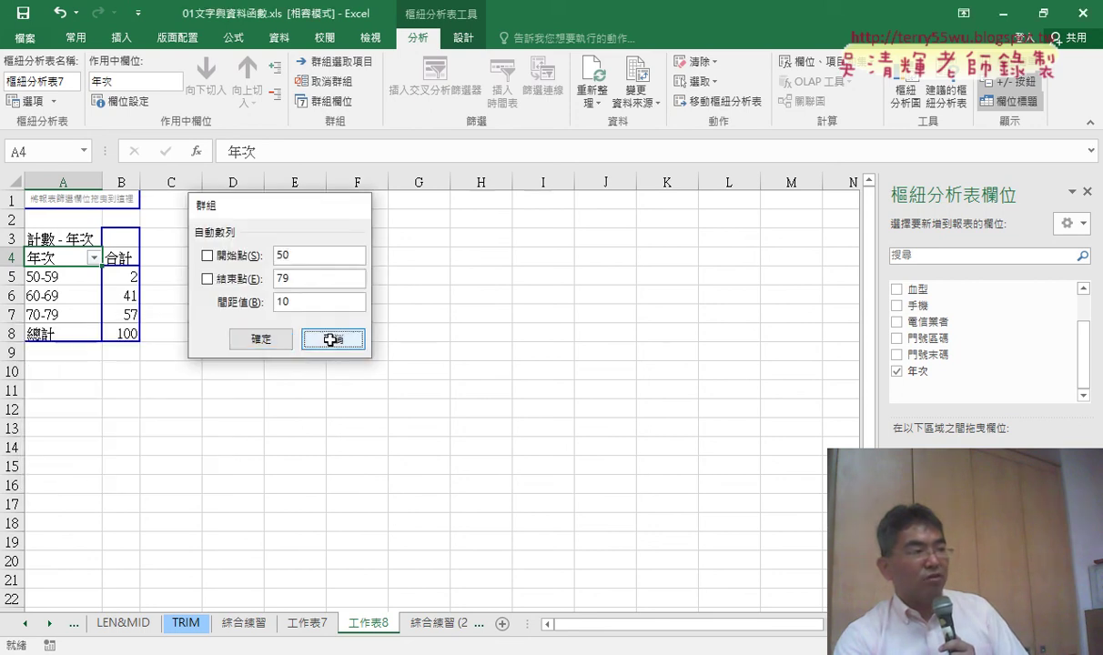
click(314, 339)
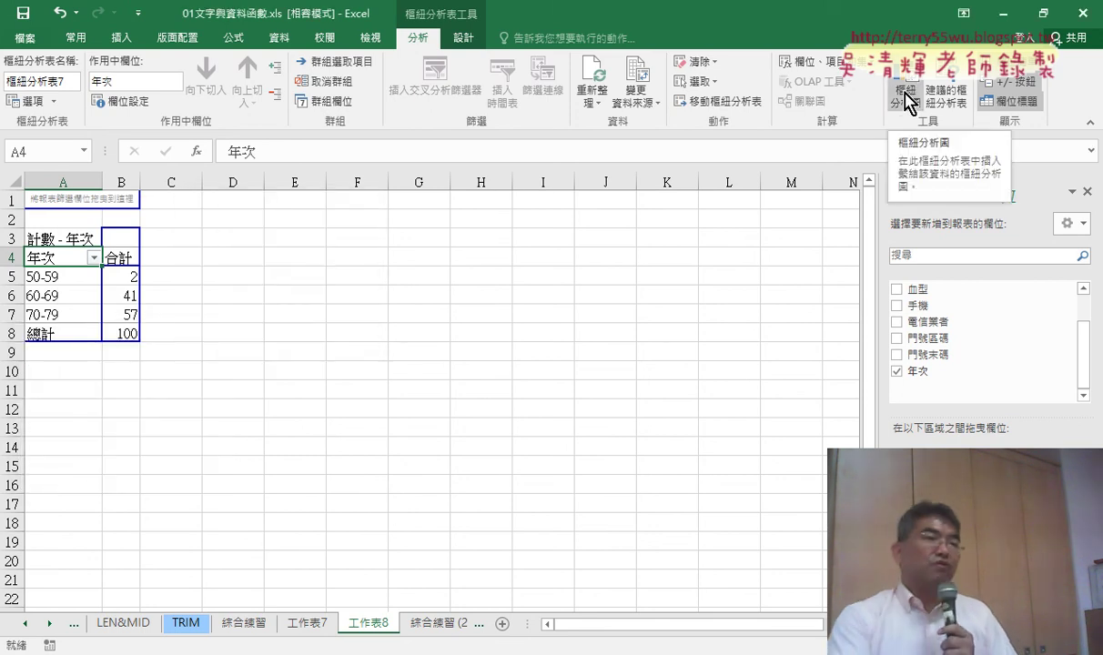